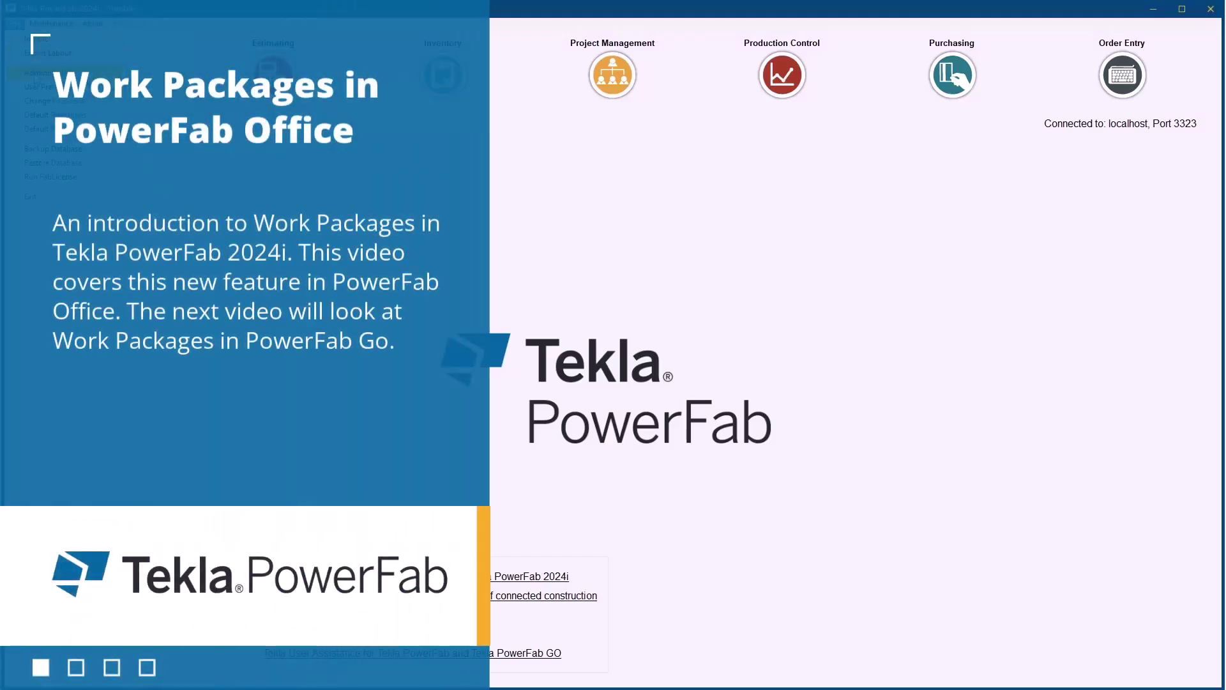
pyautogui.click(44, 72)
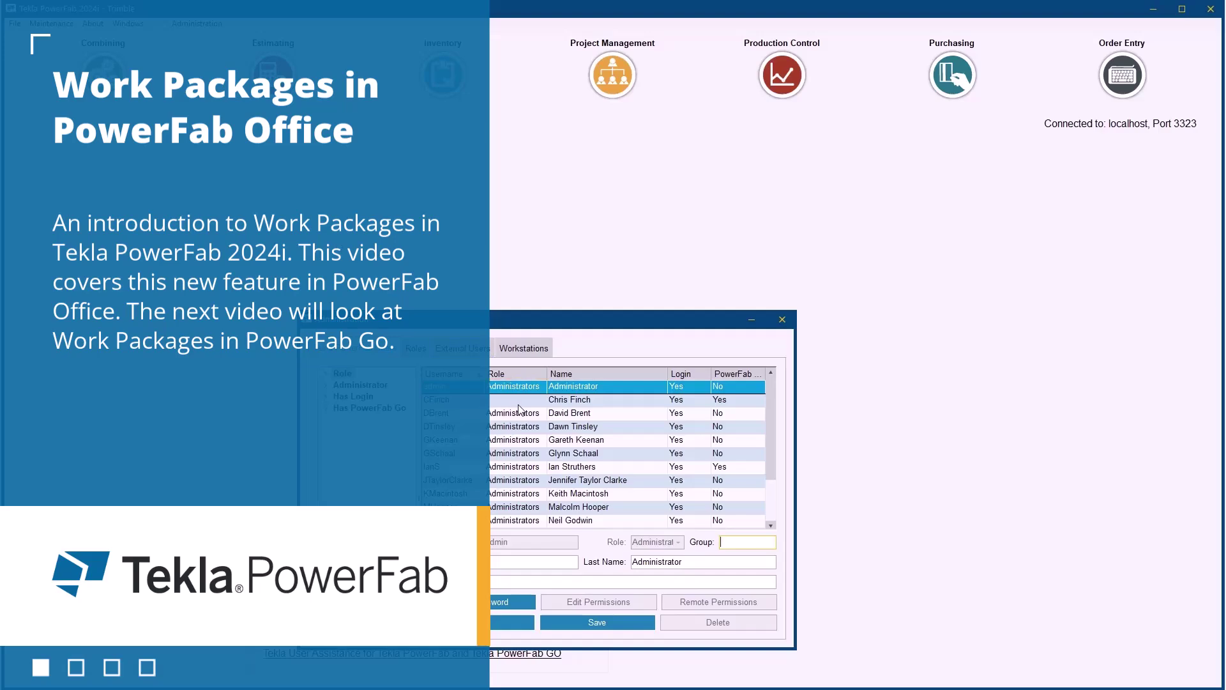
pyautogui.click(518, 400)
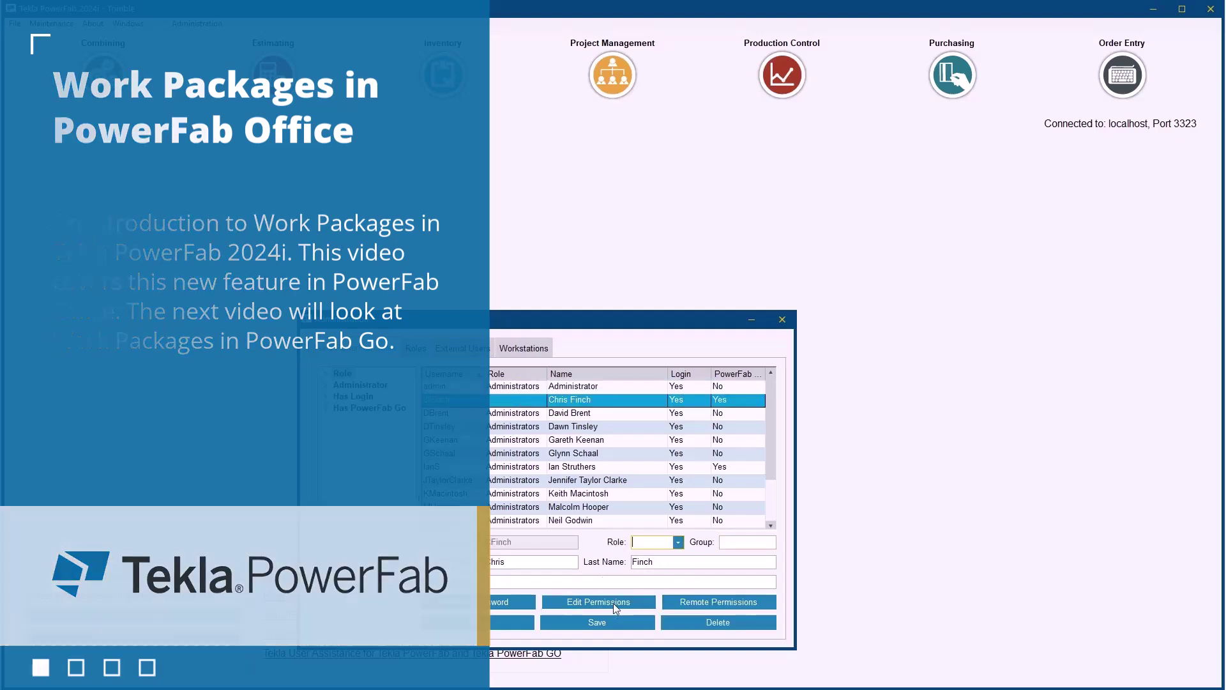
pyautogui.click(614, 603)
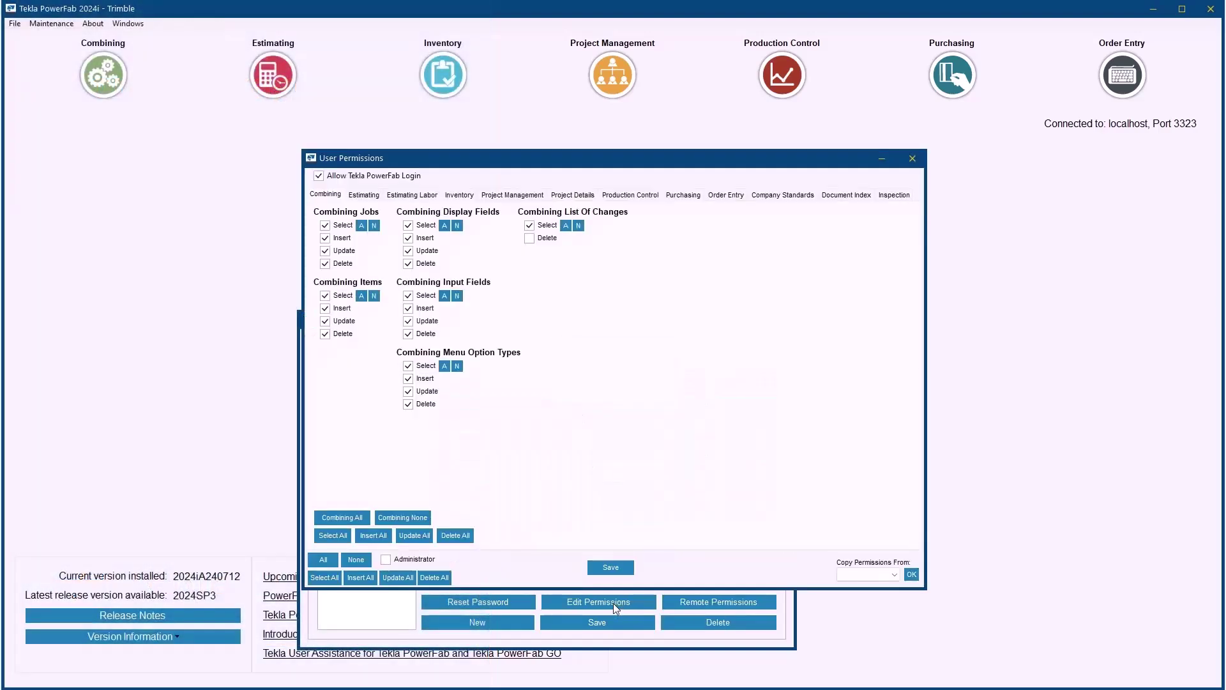
pyautogui.click(650, 197)
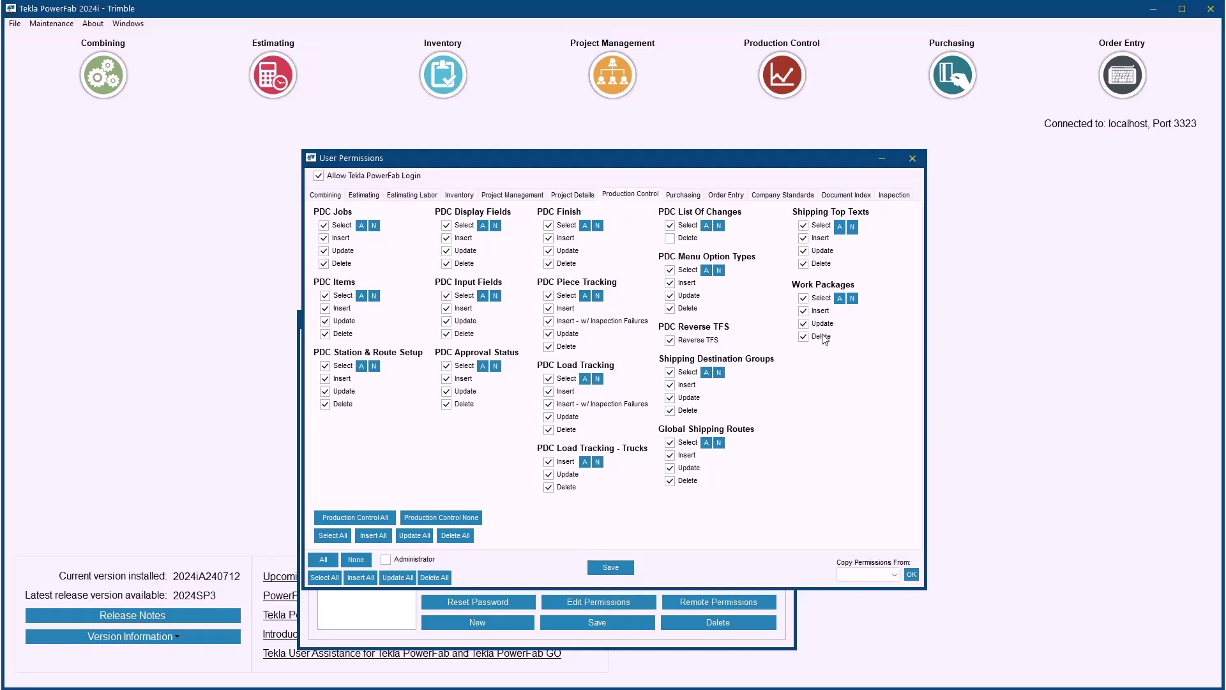
pyautogui.click(915, 158)
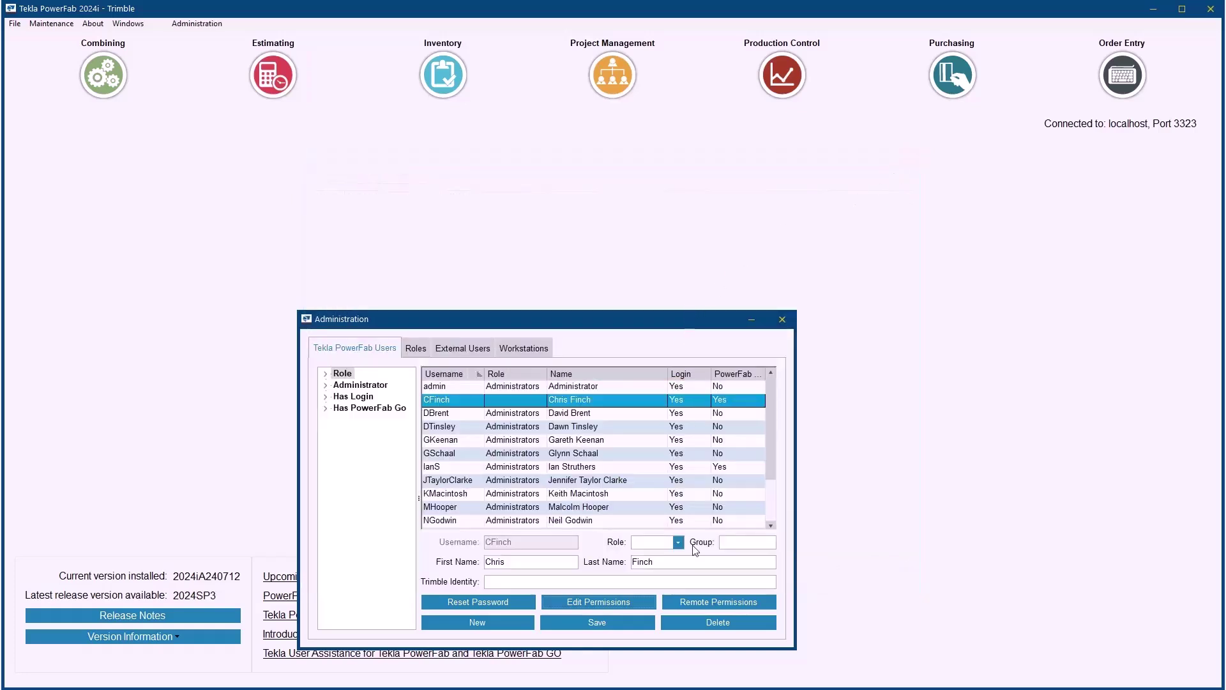
pyautogui.click(714, 603)
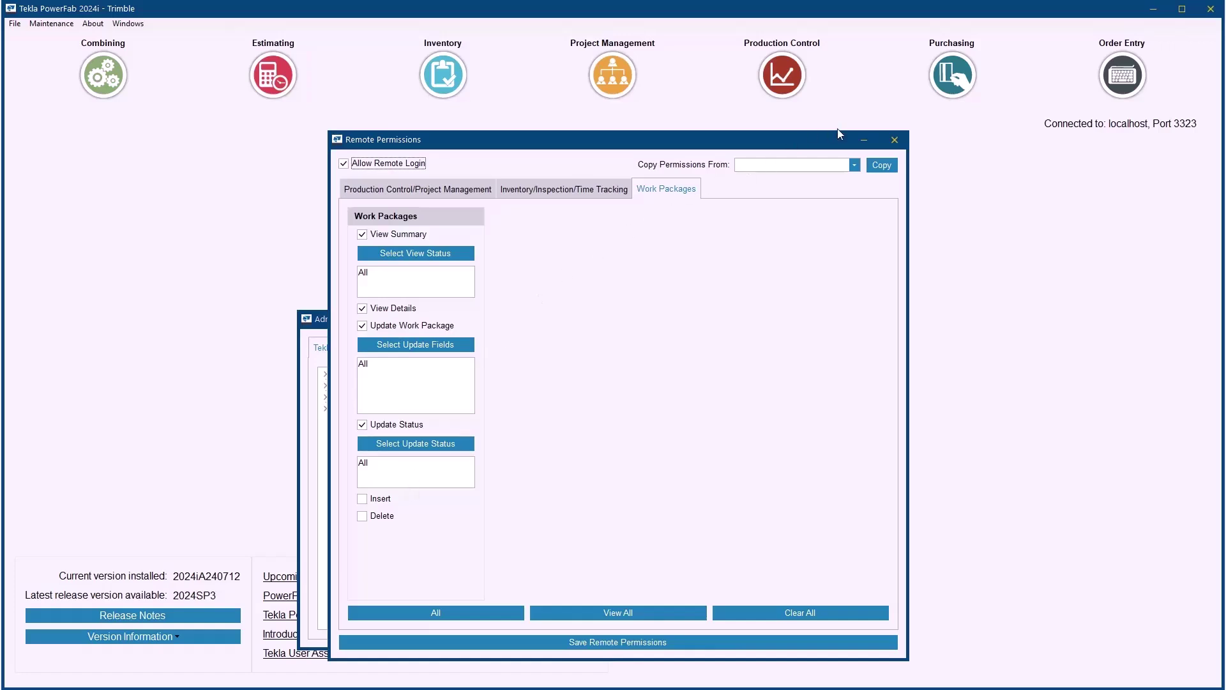
pyautogui.click(895, 139)
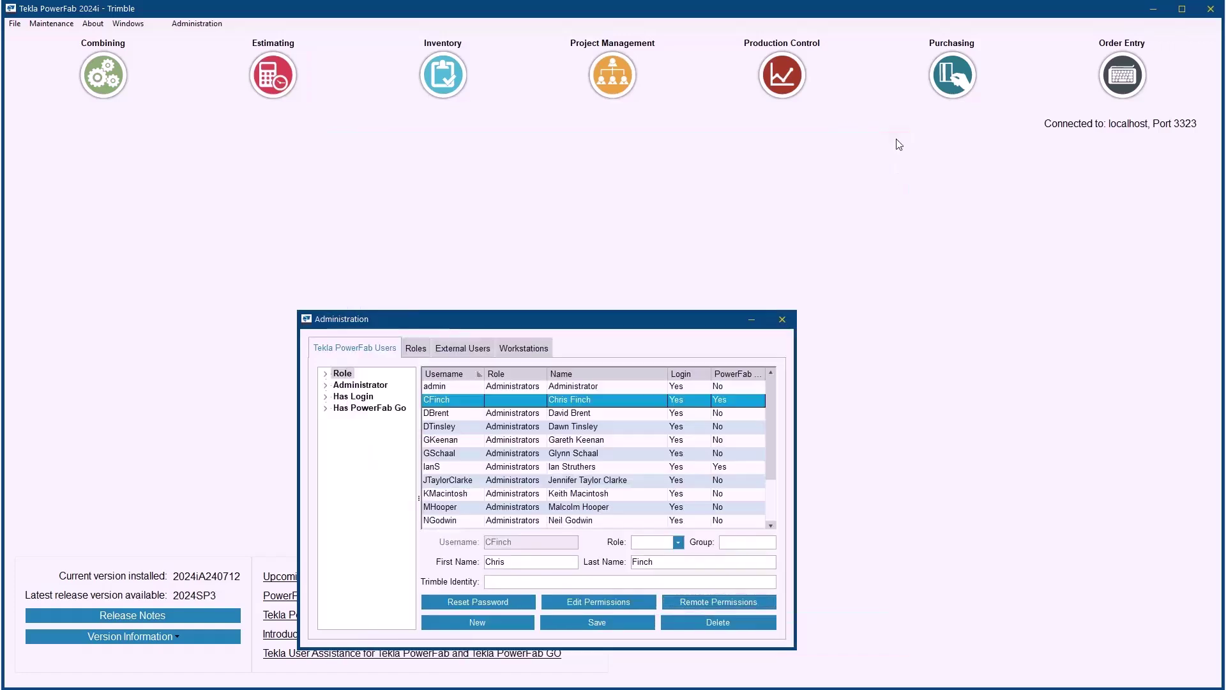
pyautogui.click(789, 319)
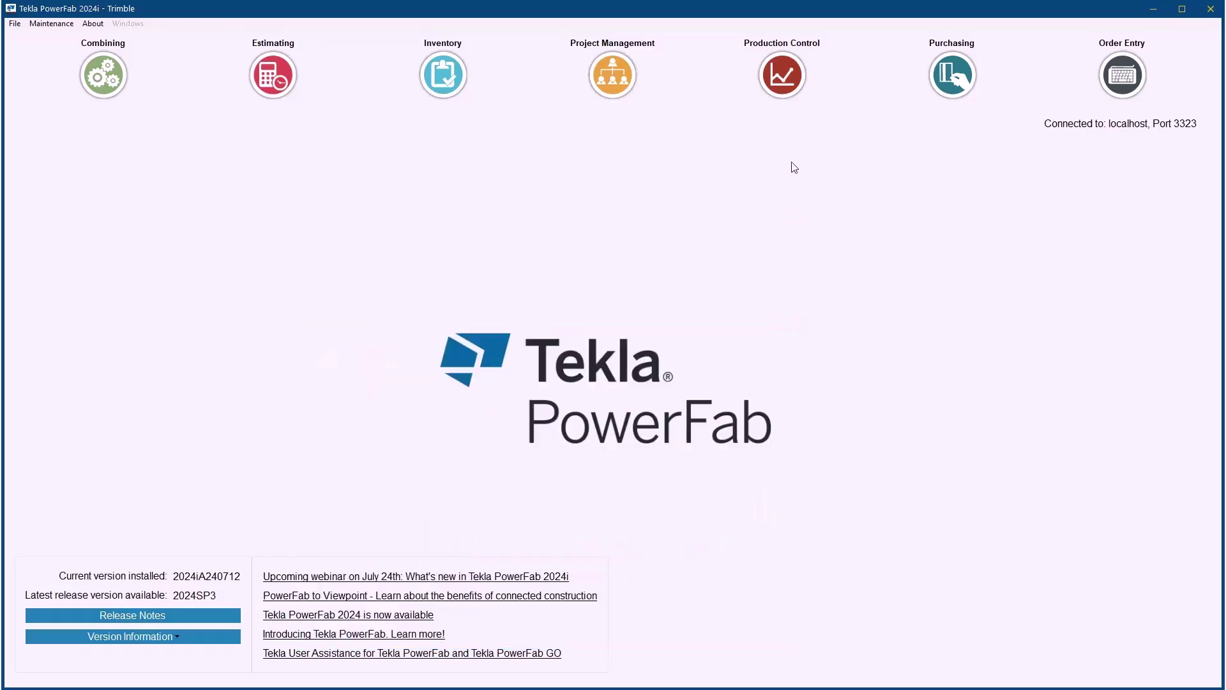
# Open job J2302 Football Academy and list its work packages WP1 and WP2
pyautogui.click(783, 77)
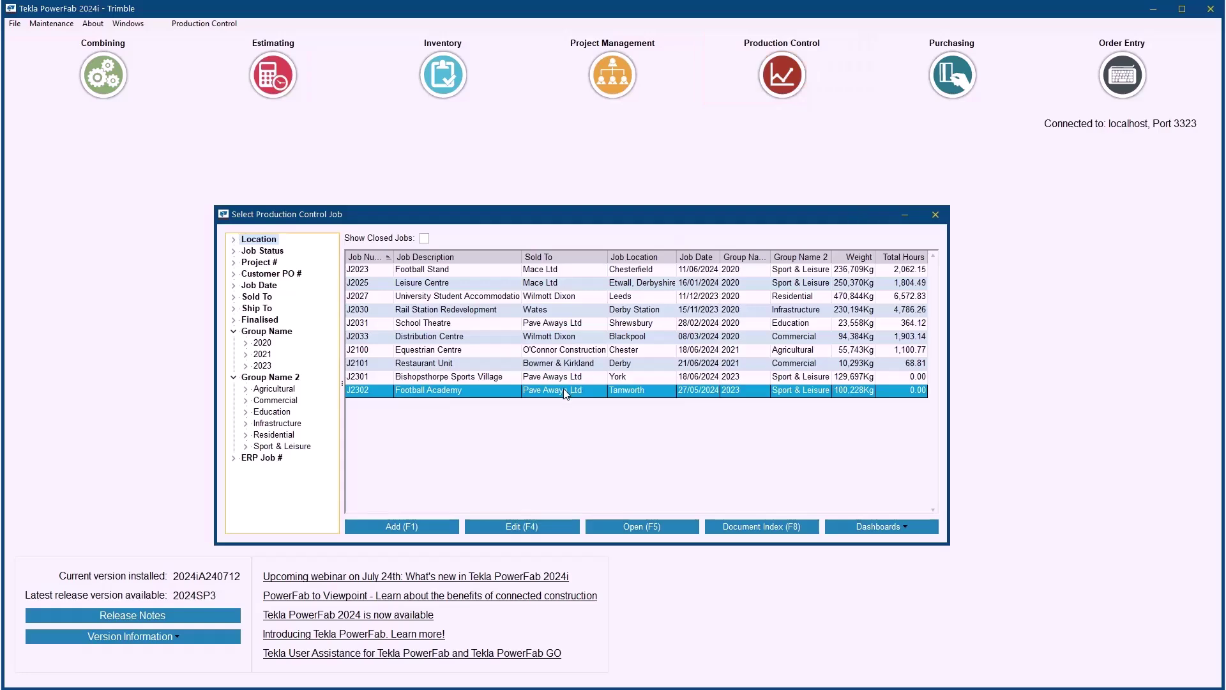
pyautogui.doubleClick(566, 389)
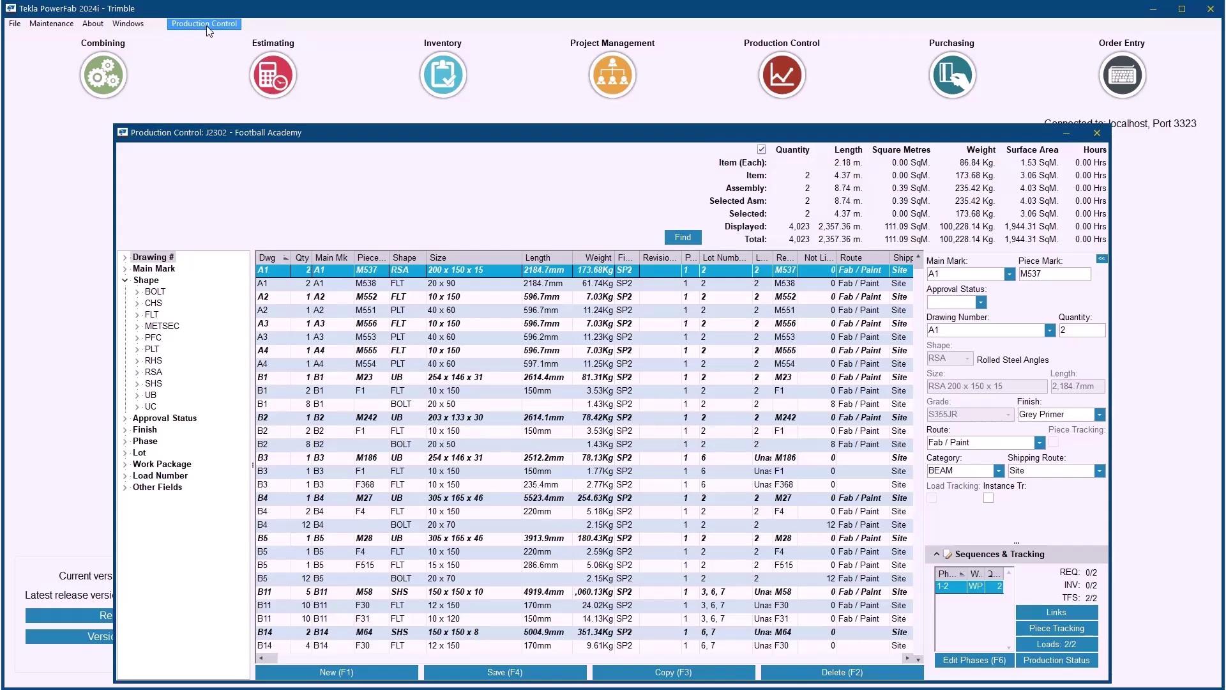
pyautogui.click(206, 26)
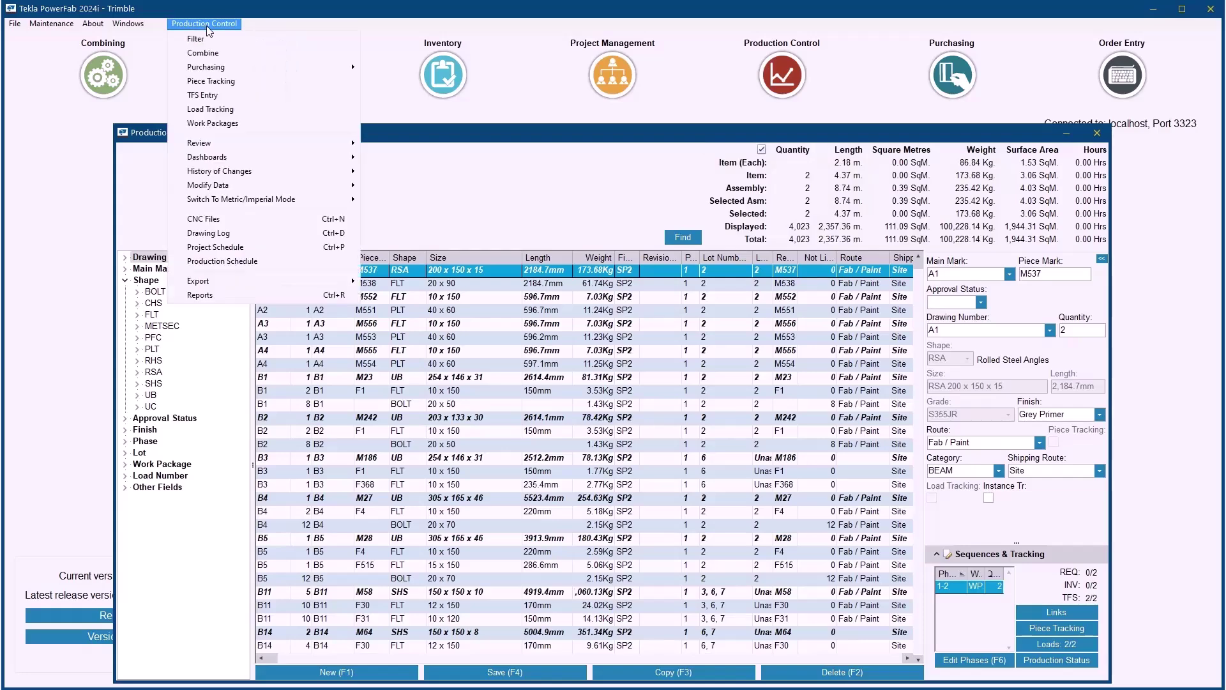
pyautogui.click(230, 124)
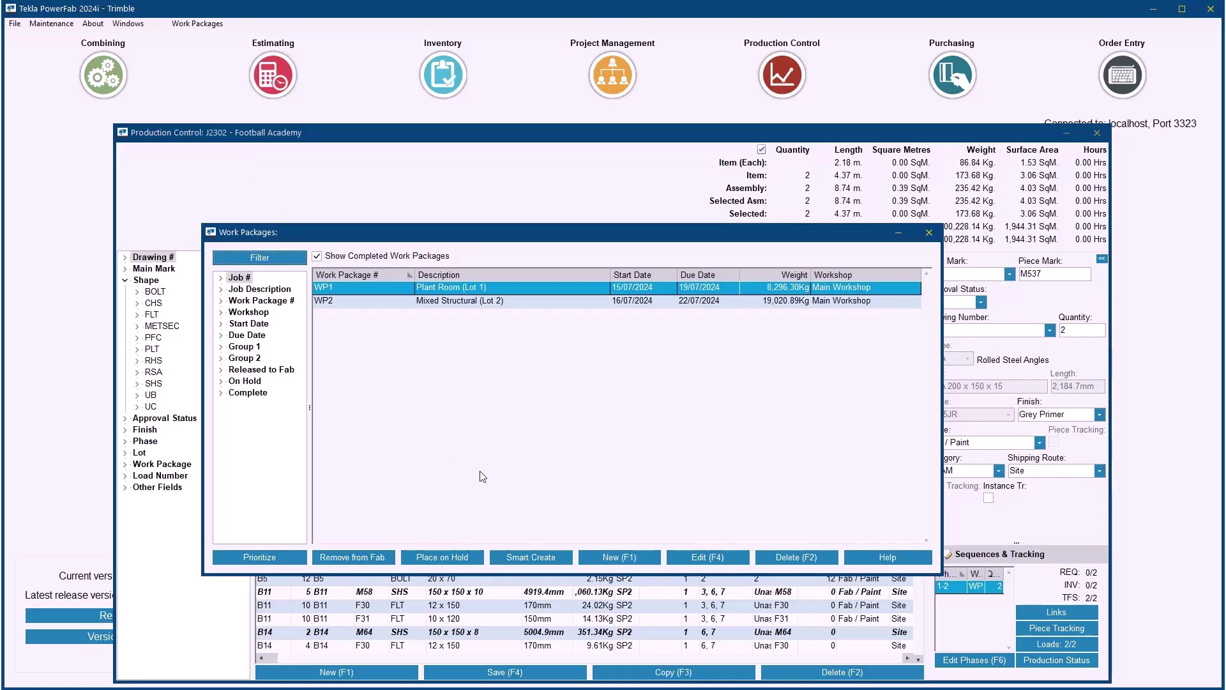
# Start new work package WP3 for Main Workshop, start 19/07/2024, due 23/07/2024
pyautogui.click(603, 555)
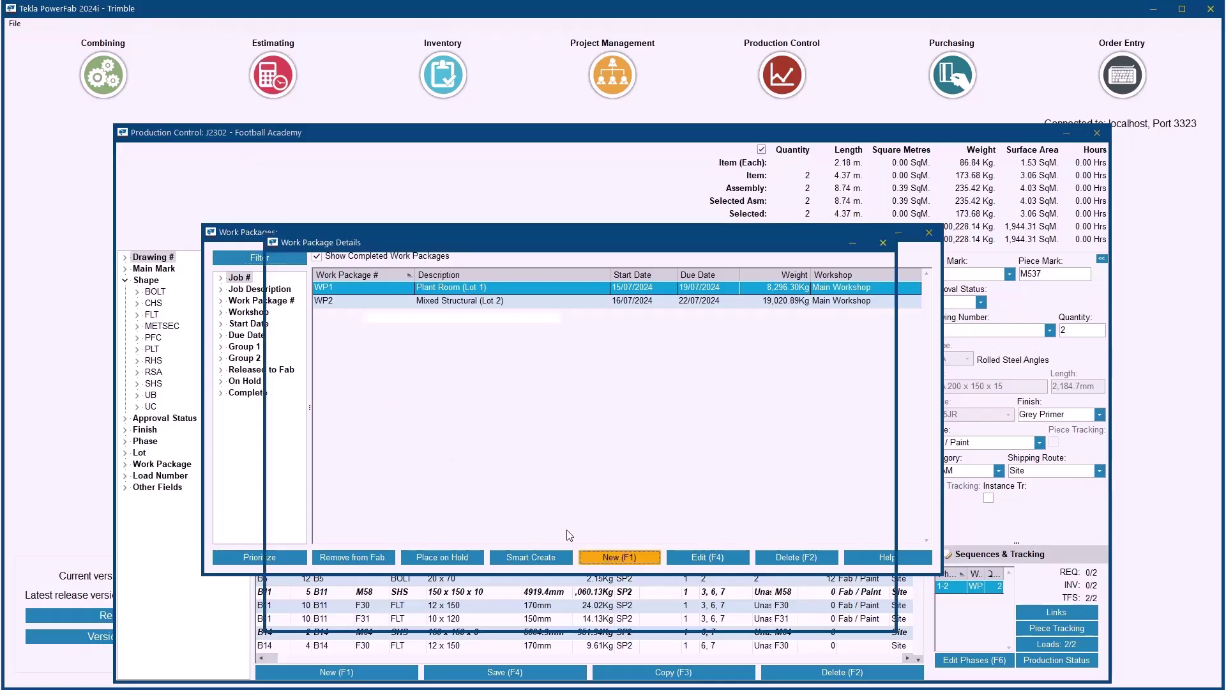
pyautogui.write('WP3')
pyautogui.write('Mixed Structural')
pyautogui.click(555, 355)
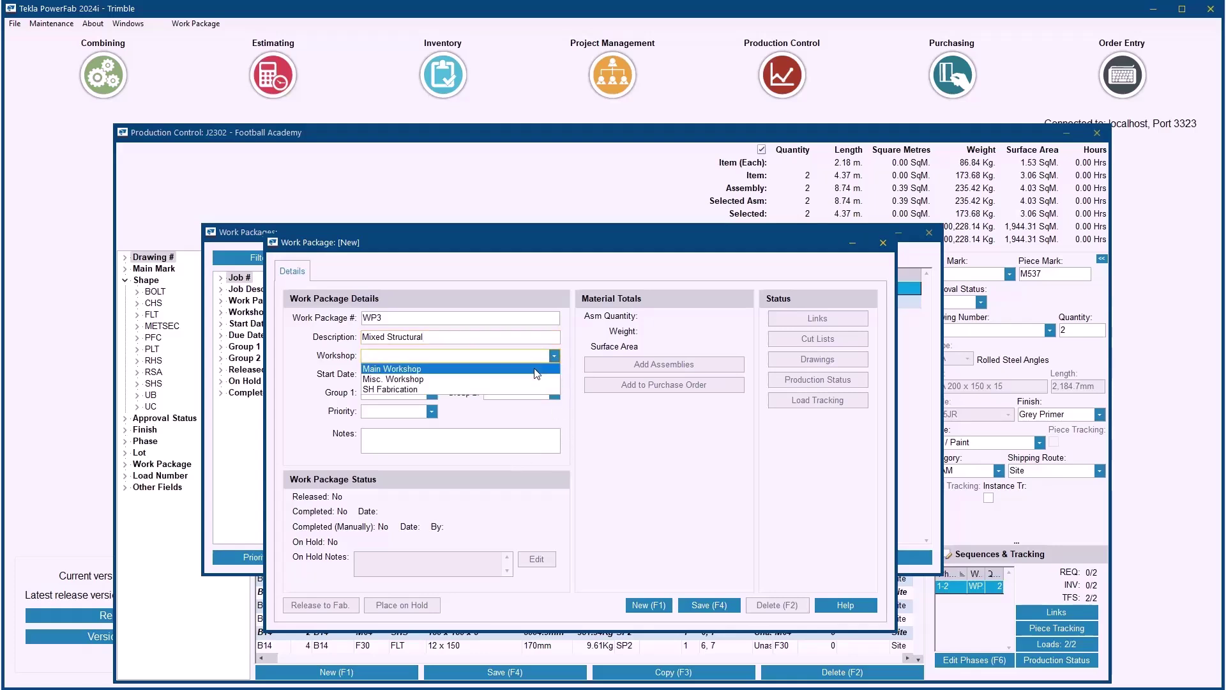
pyautogui.click(534, 370)
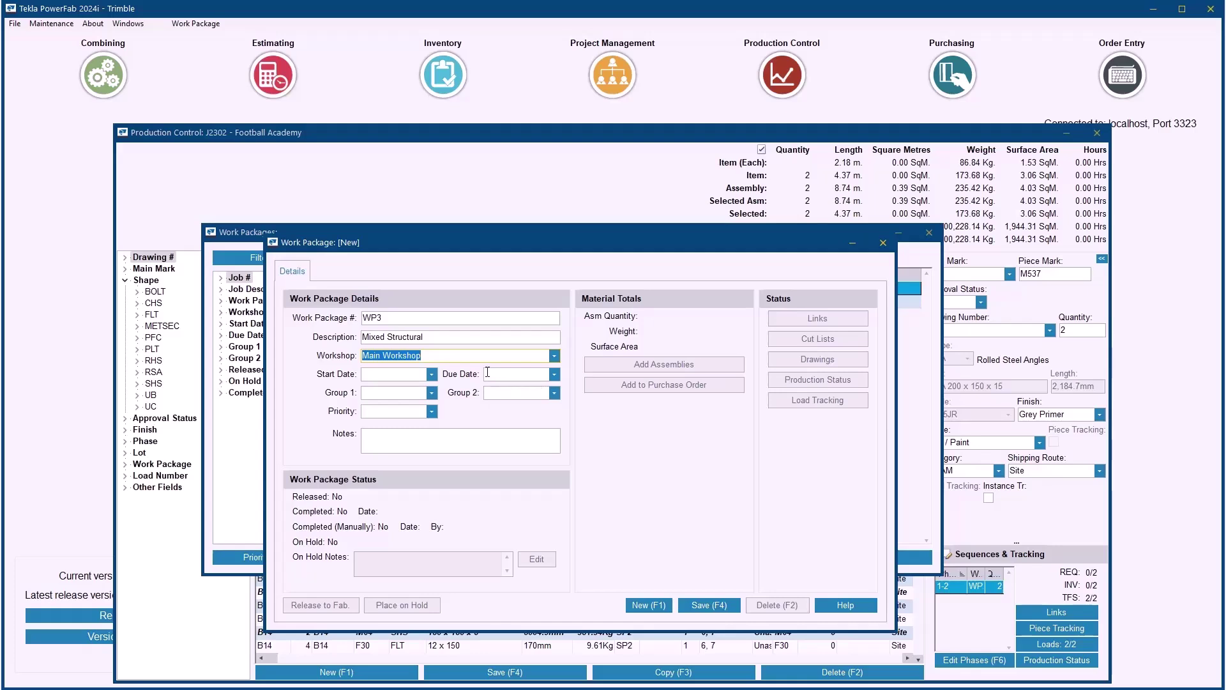
pyautogui.click(433, 375)
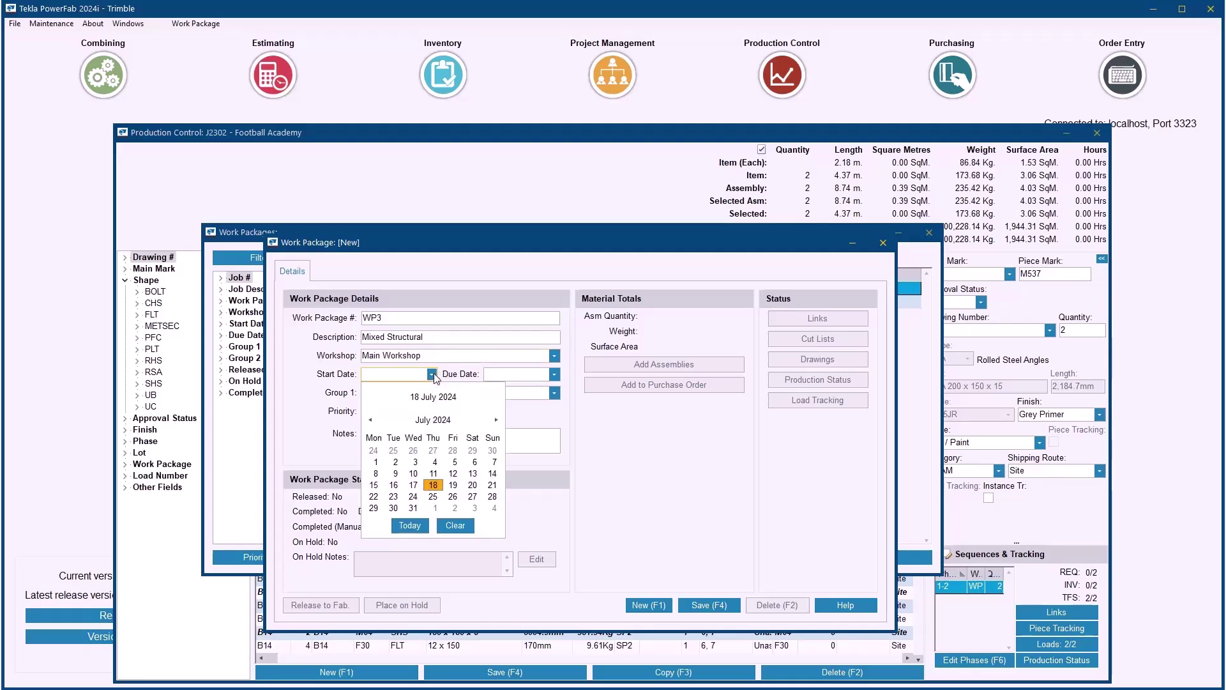
pyautogui.click(453, 485)
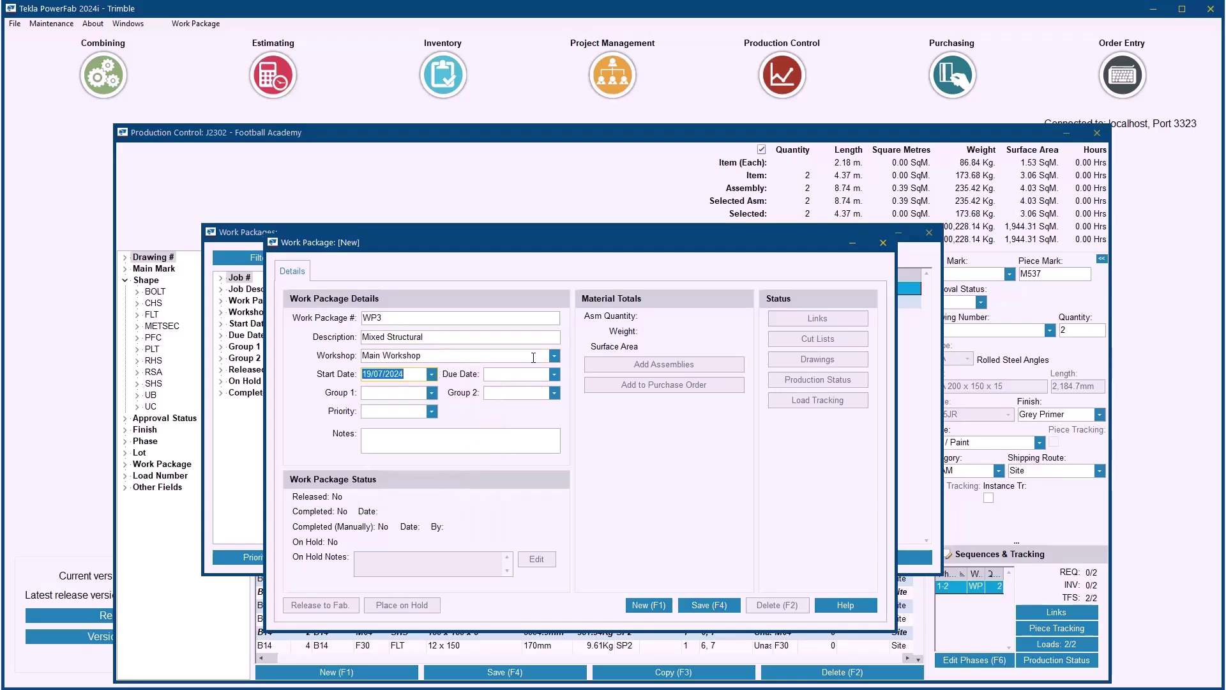
pyautogui.click(554, 374)
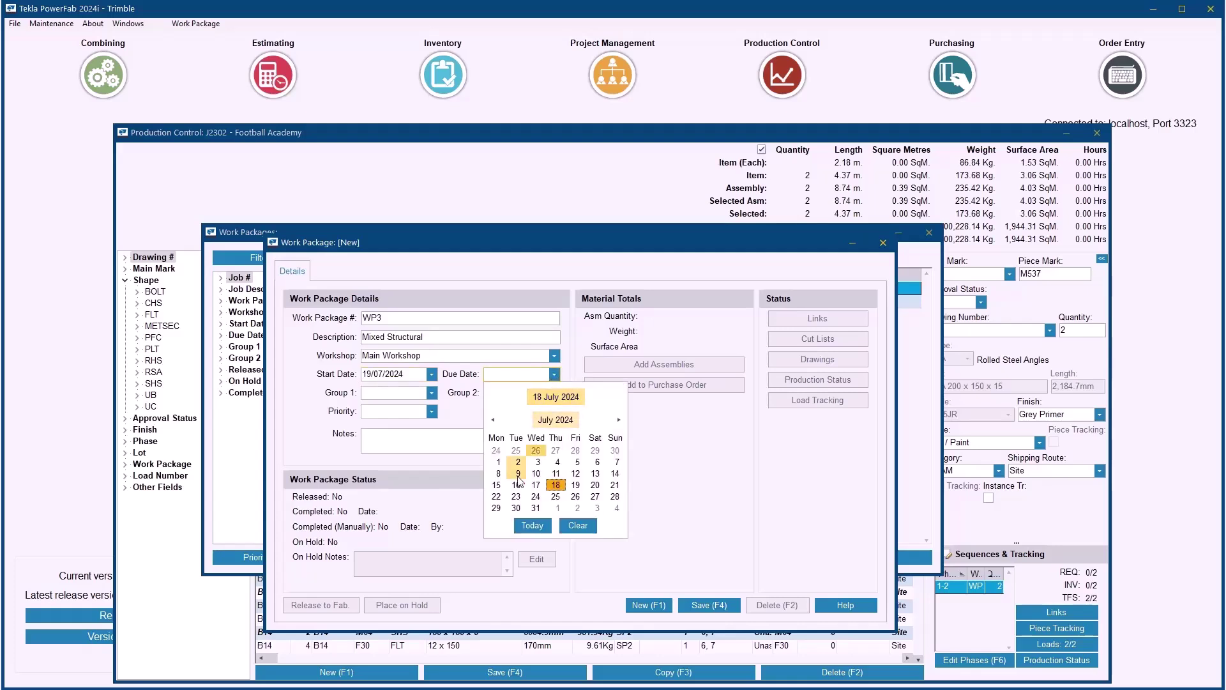
pyautogui.click(515, 497)
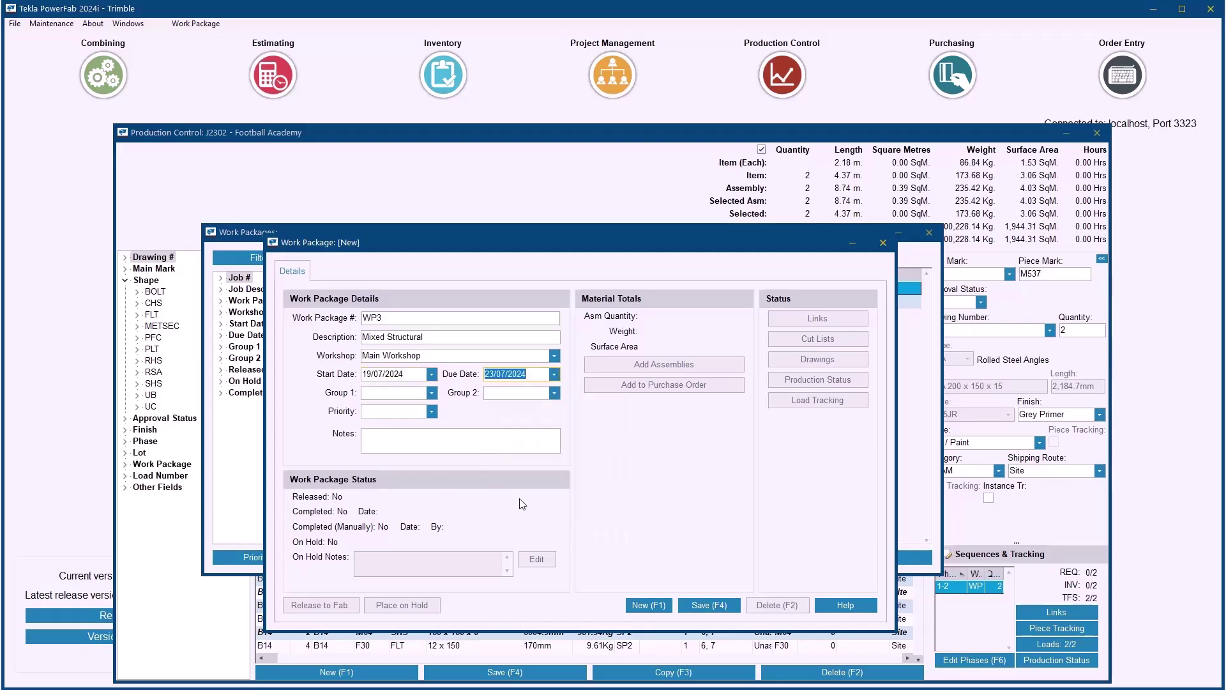
# Set Group 1 Structural, Group 2 Line 2, priority Medium, and save WP3
pyautogui.click(431, 393)
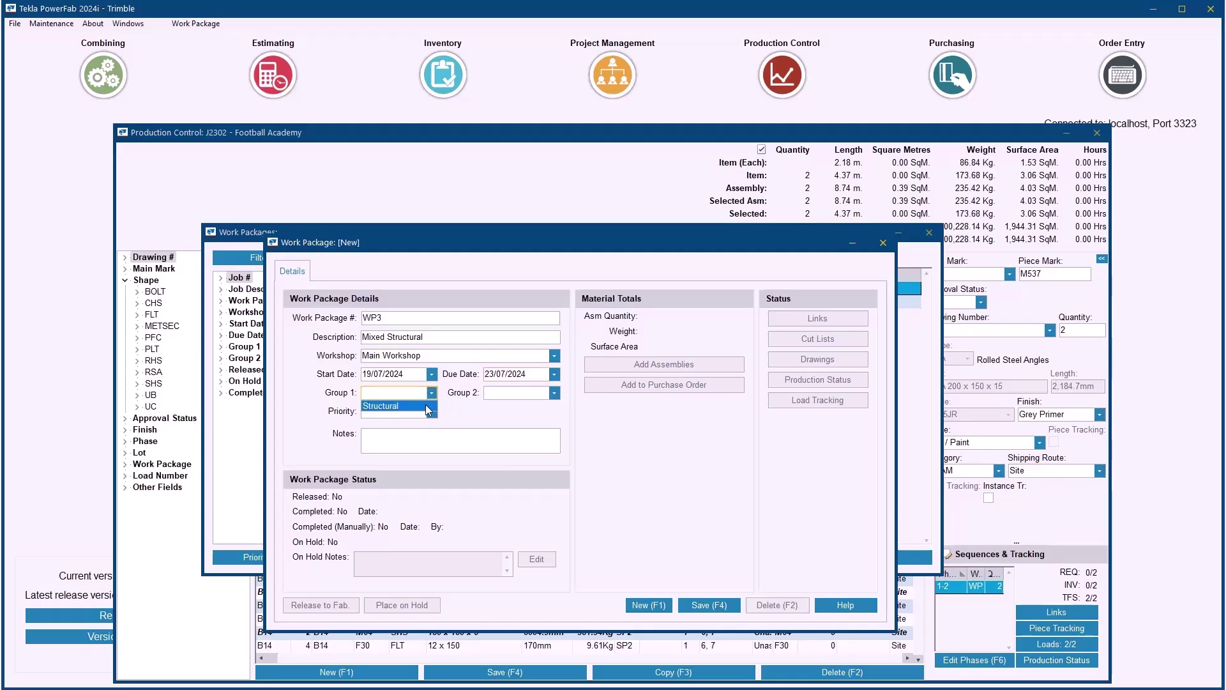
pyautogui.click(426, 407)
pyautogui.click(554, 392)
pyautogui.press('Down')
pyautogui.write('ine')
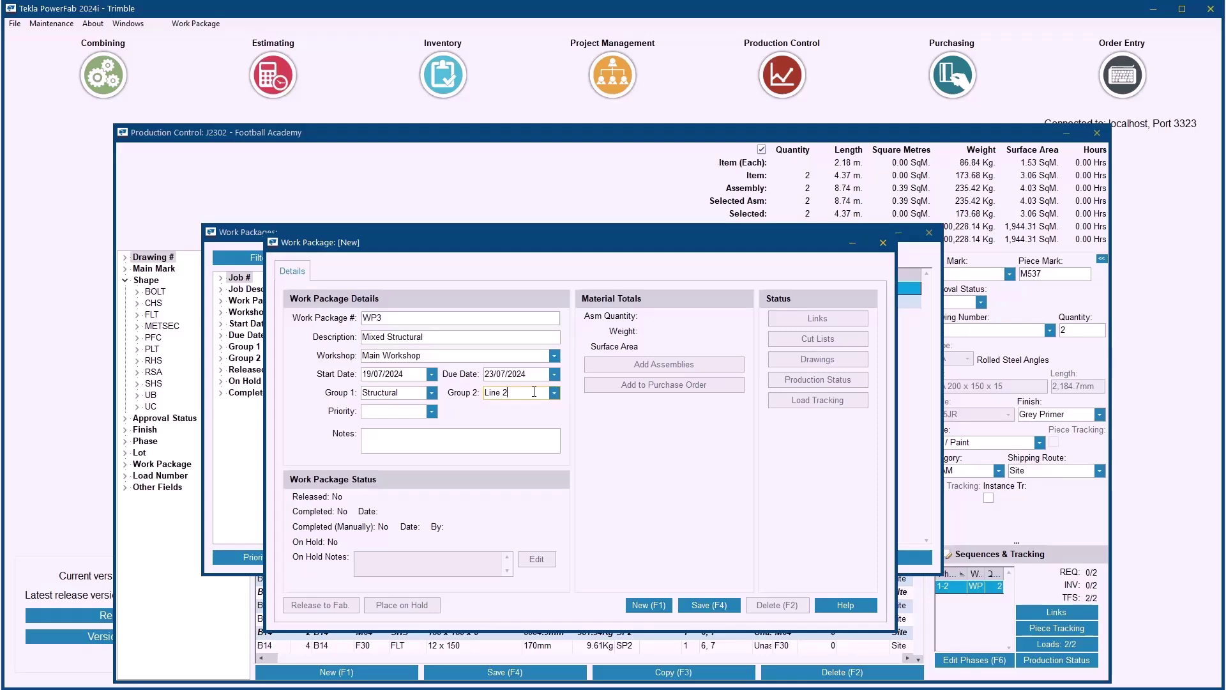
pyautogui.click(432, 412)
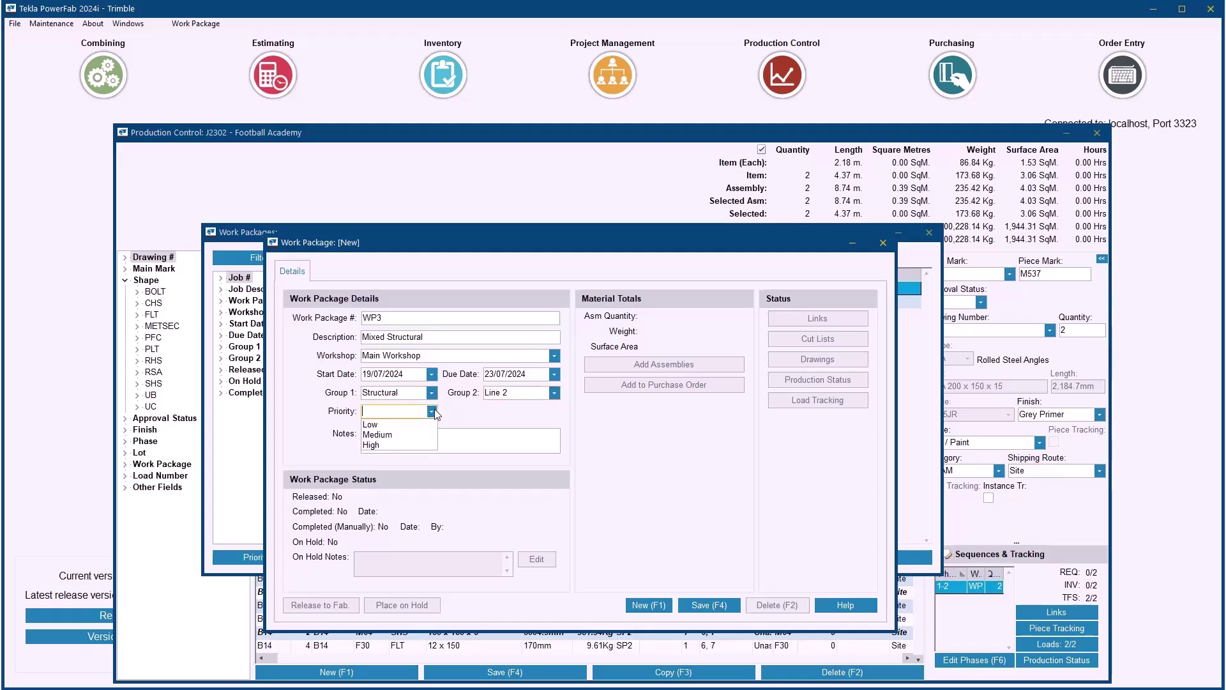
pyautogui.click(402, 438)
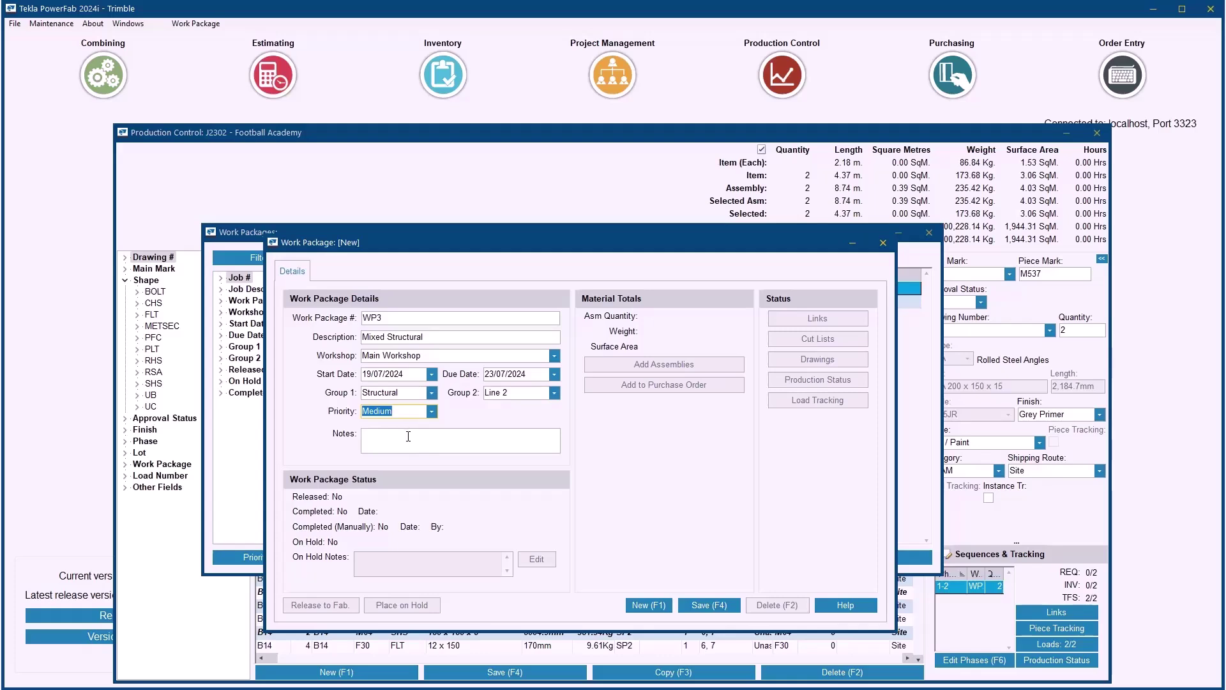
pyautogui.click(409, 440)
pyautogui.click(702, 603)
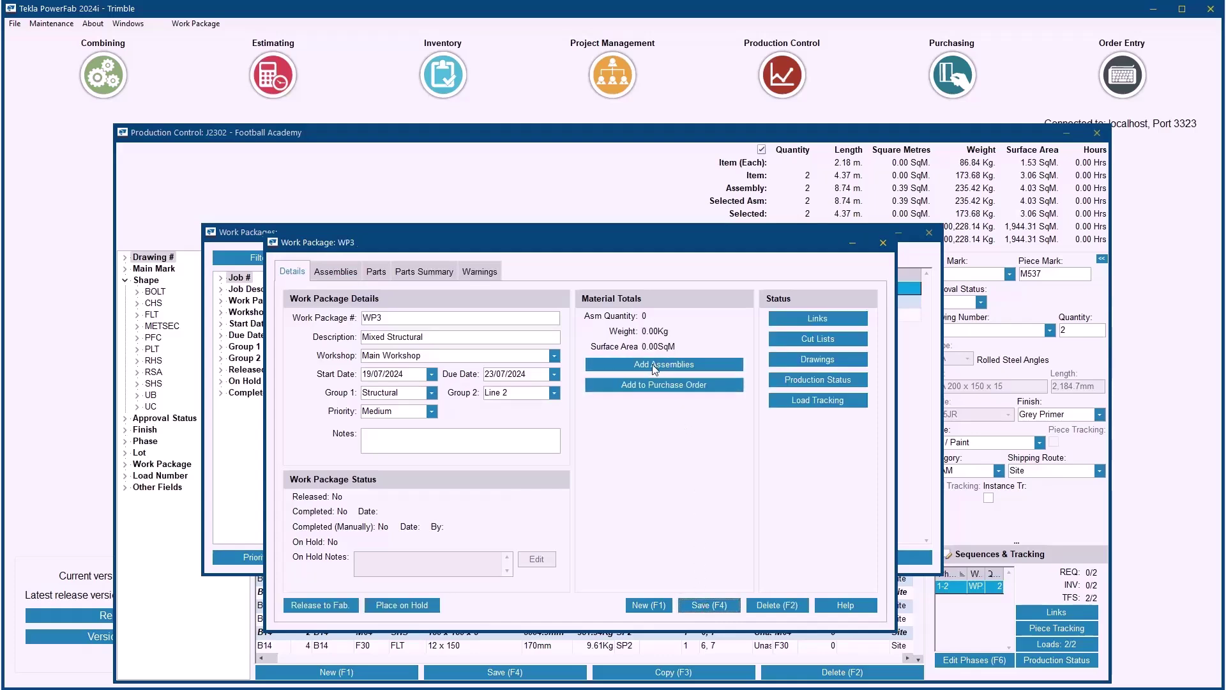
# Filter WP3's assembly assignment list by Category, excluding truss assemblies
pyautogui.click(671, 363)
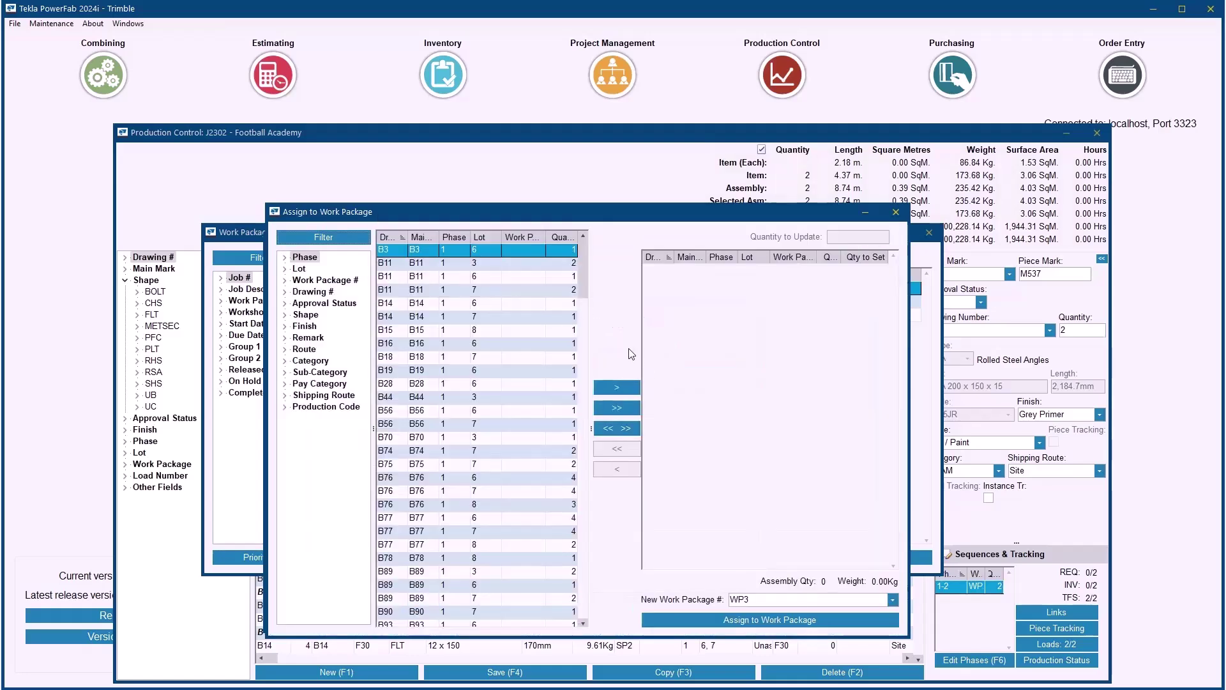
pyautogui.click(309, 237)
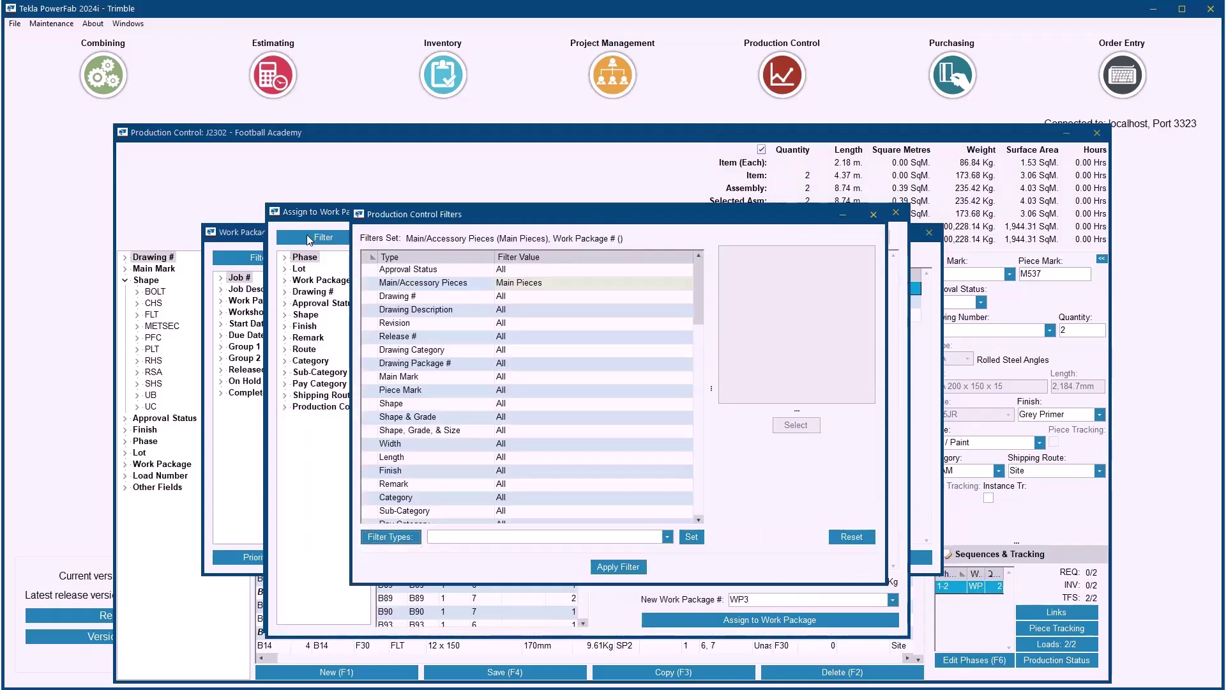
pyautogui.click(527, 500)
pyautogui.doubleClick(528, 501)
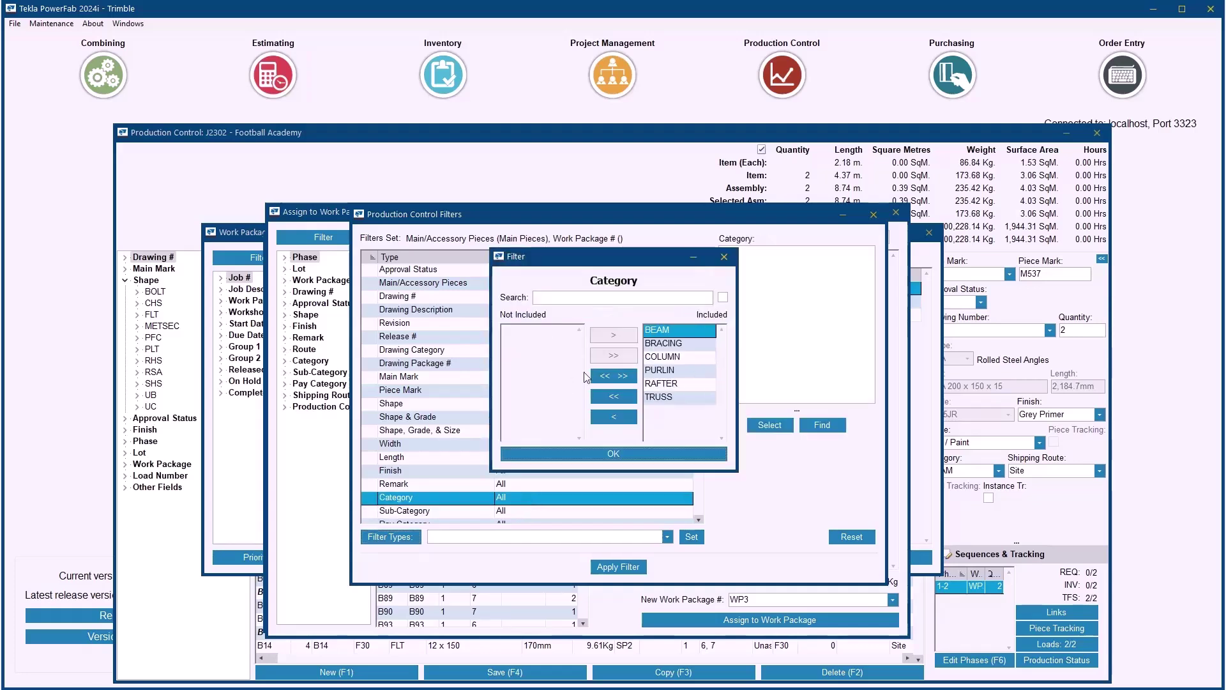
pyautogui.click(632, 454)
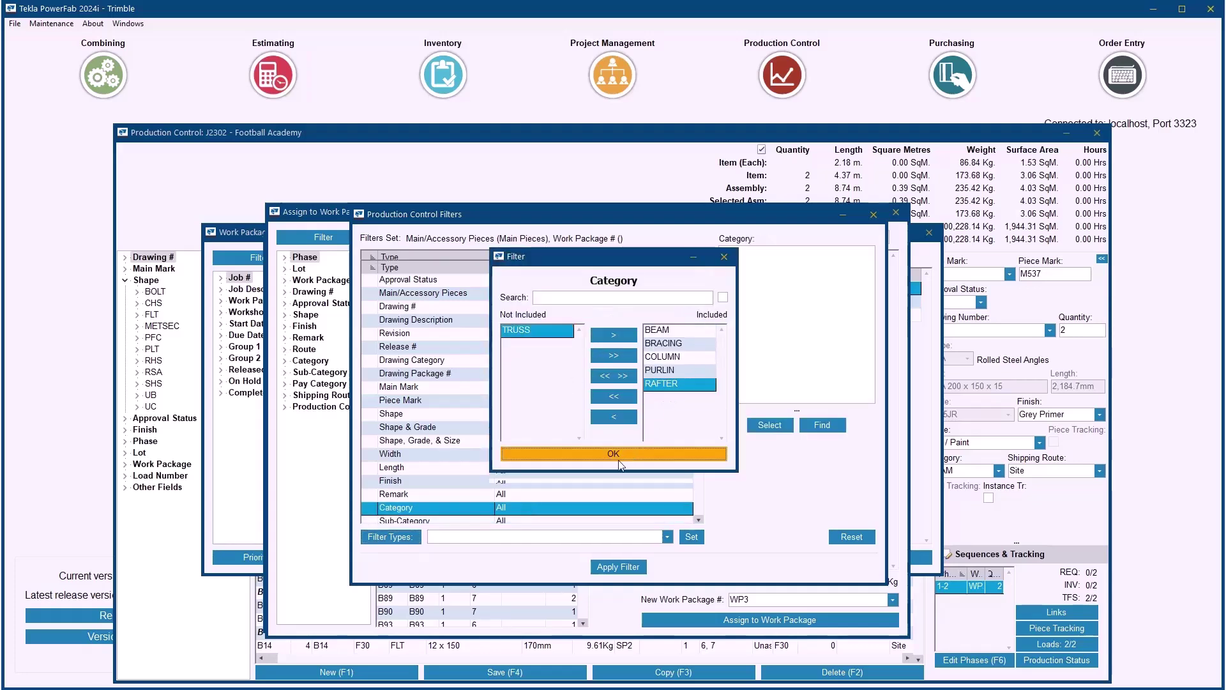
pyautogui.click(619, 566)
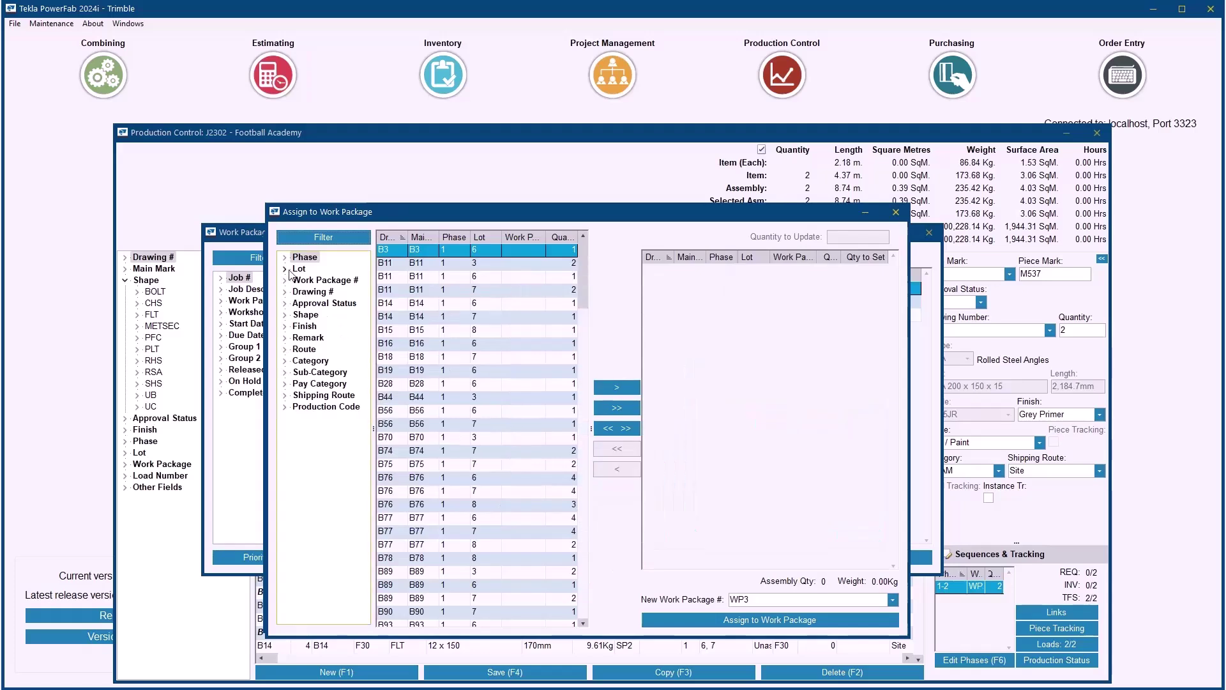
# Assign all lot 3 assemblies to WP3, giving 30 assemblies at 10,716.07 kg
pyautogui.click(286, 269)
pyautogui.click(307, 278)
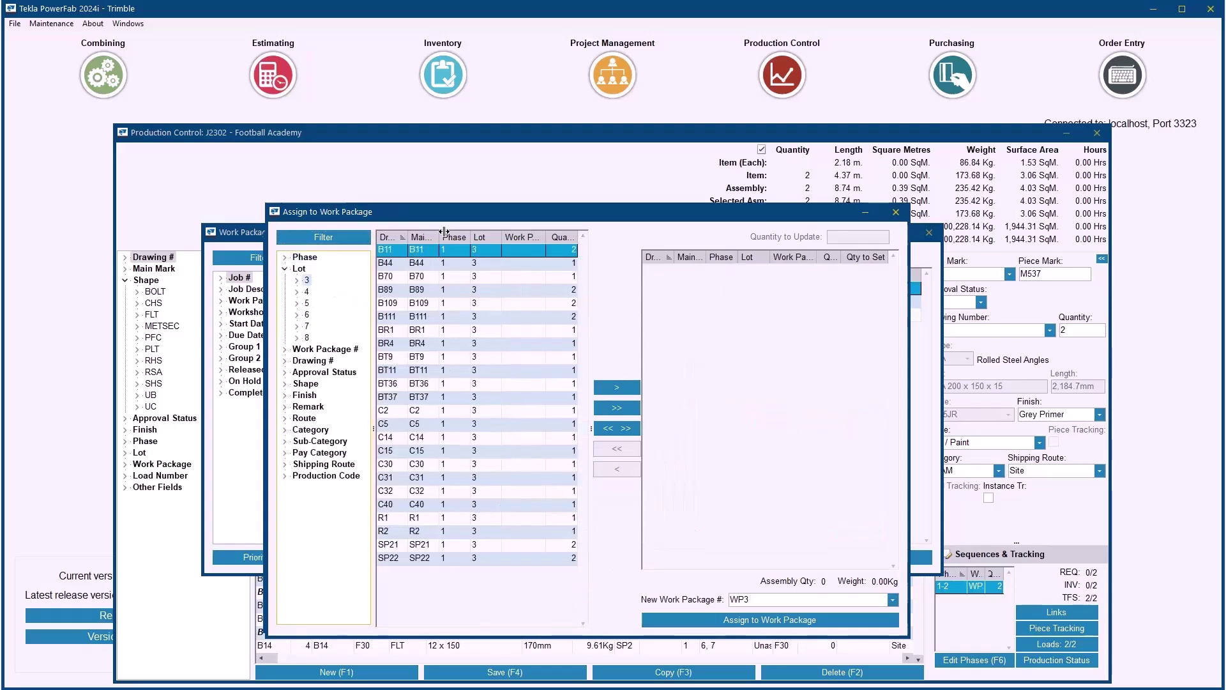
pyautogui.click(621, 412)
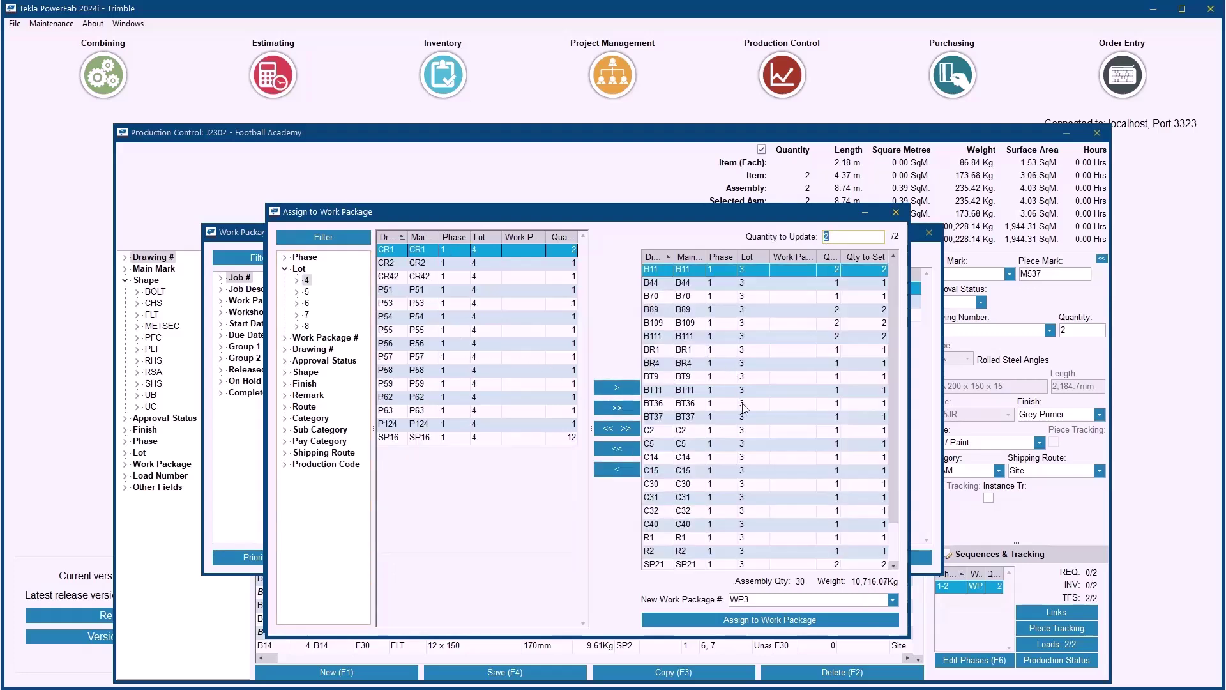
pyautogui.click(762, 620)
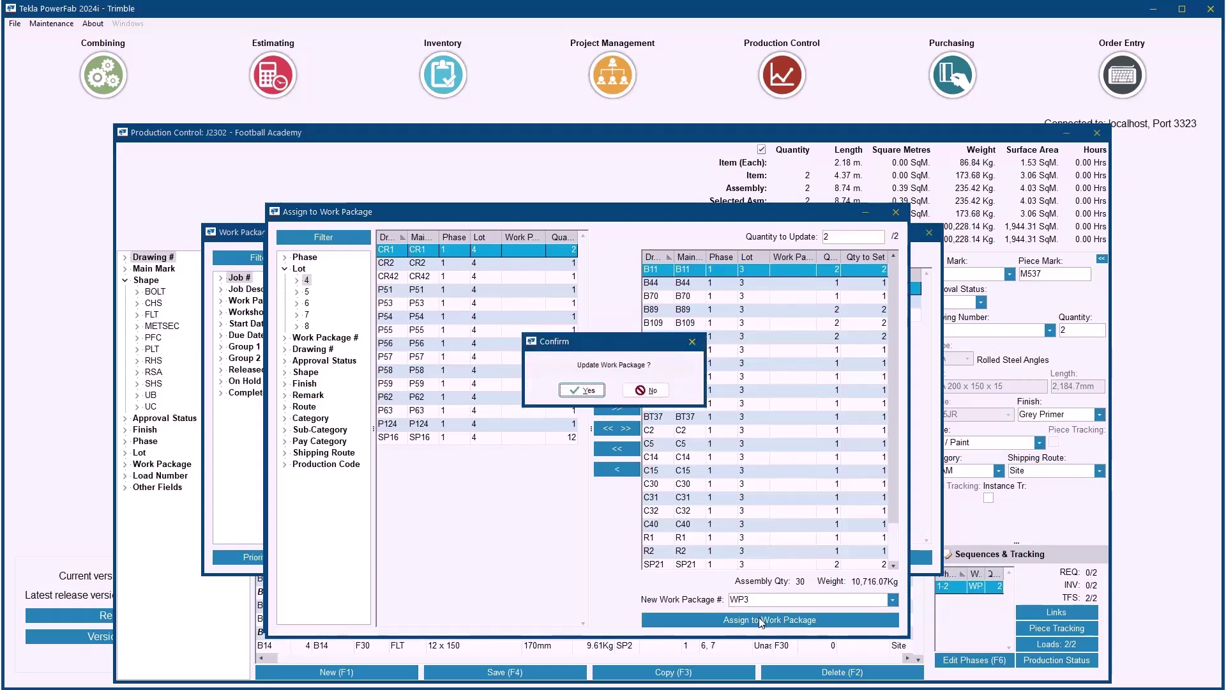
pyautogui.click(582, 394)
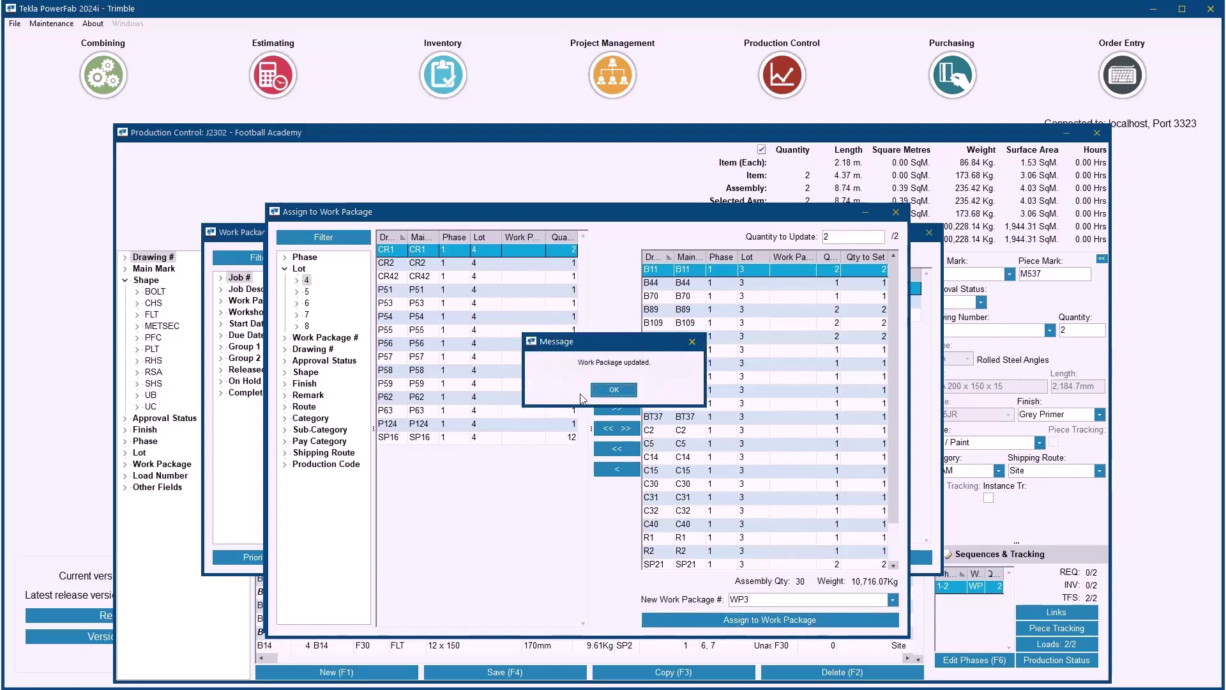
pyautogui.click(605, 392)
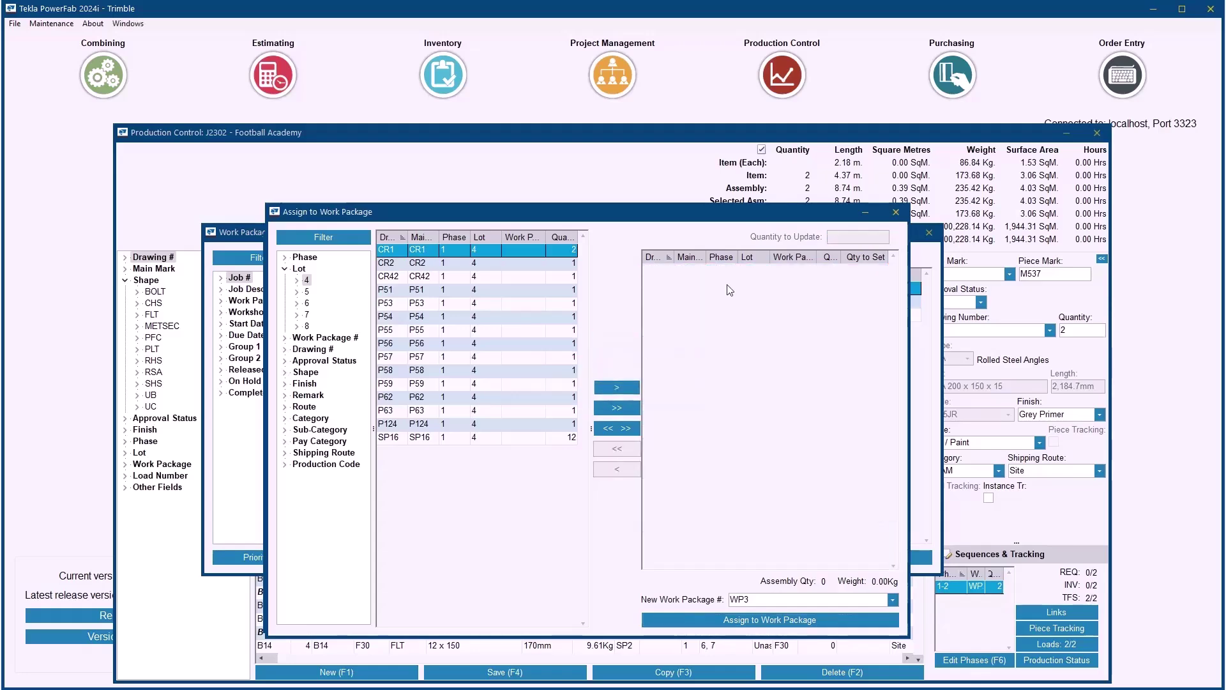
pyautogui.click(896, 214)
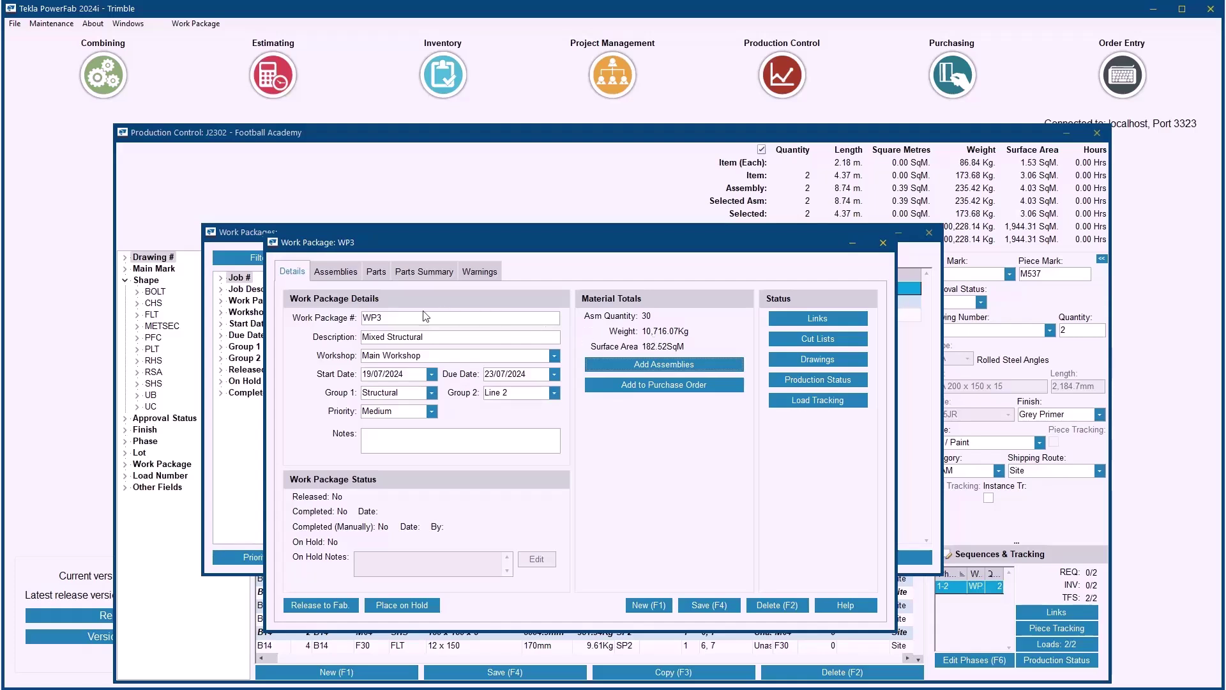
# Review WP3's assemblies, parts and parts summary, noting the F20 flat row
pyautogui.click(337, 274)
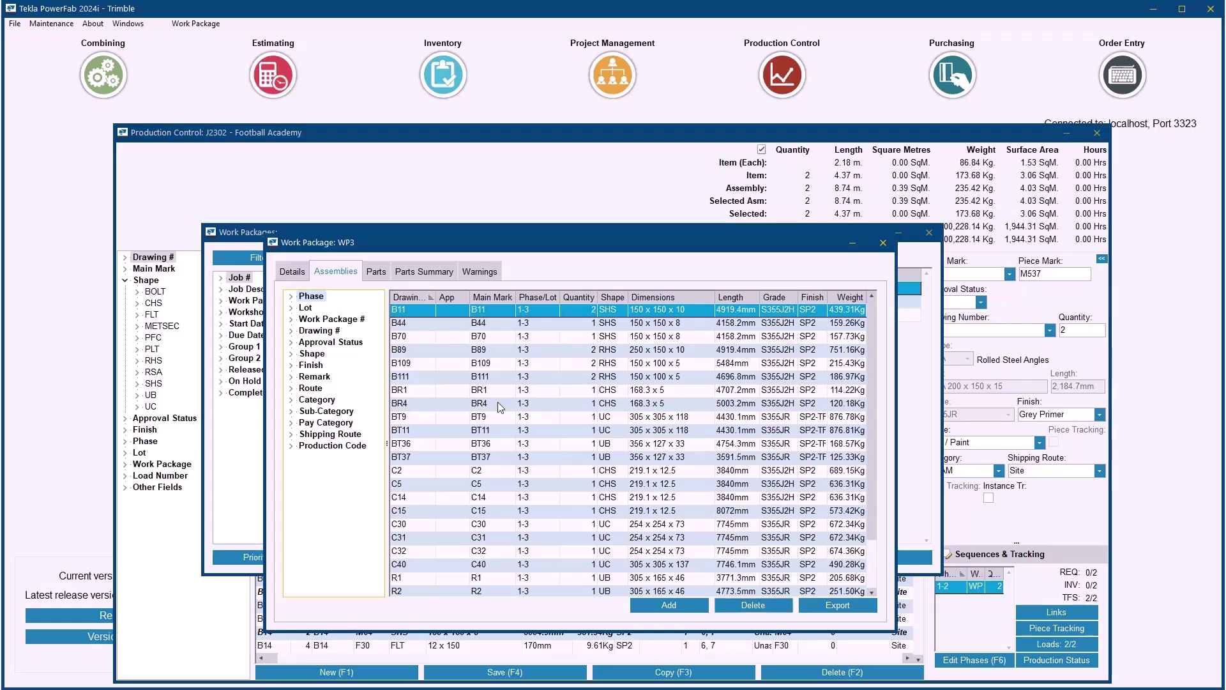
pyautogui.click(376, 272)
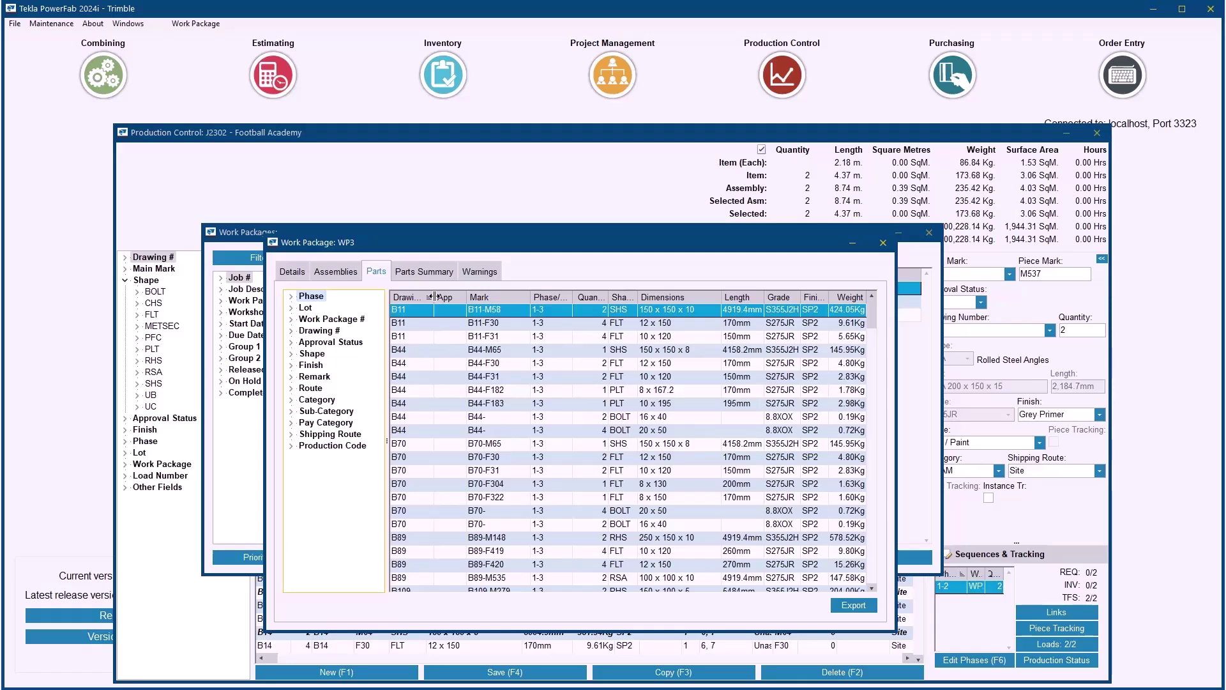
pyautogui.click(418, 274)
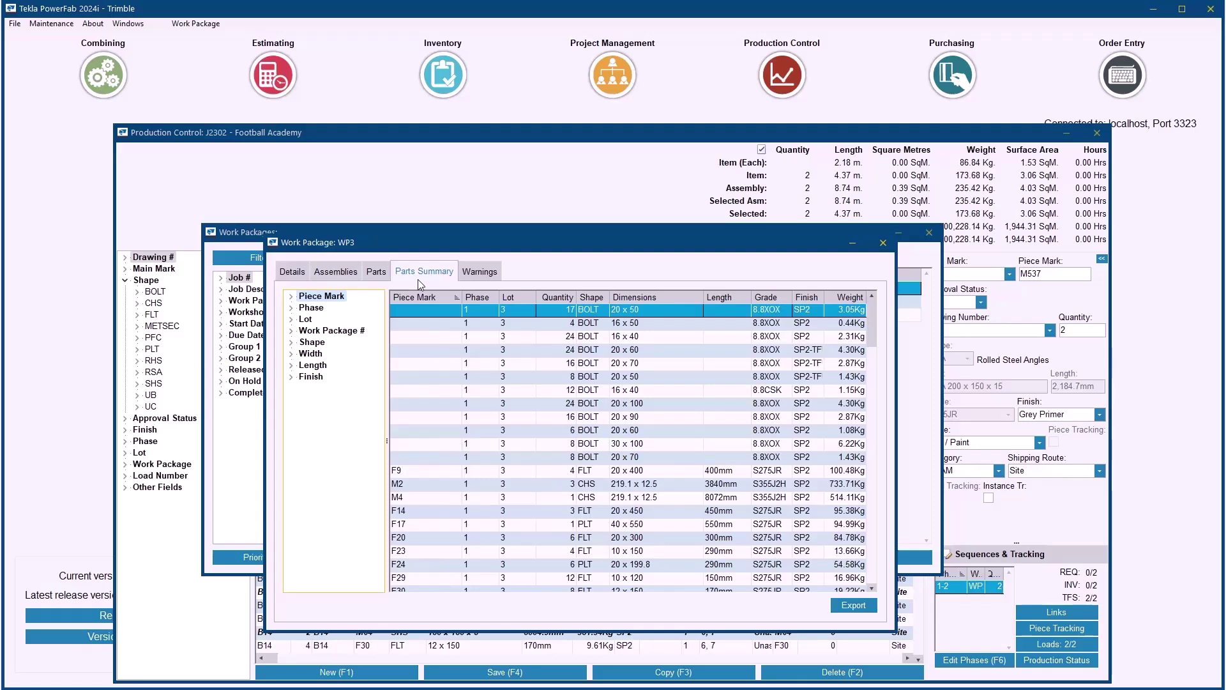
pyautogui.click(561, 540)
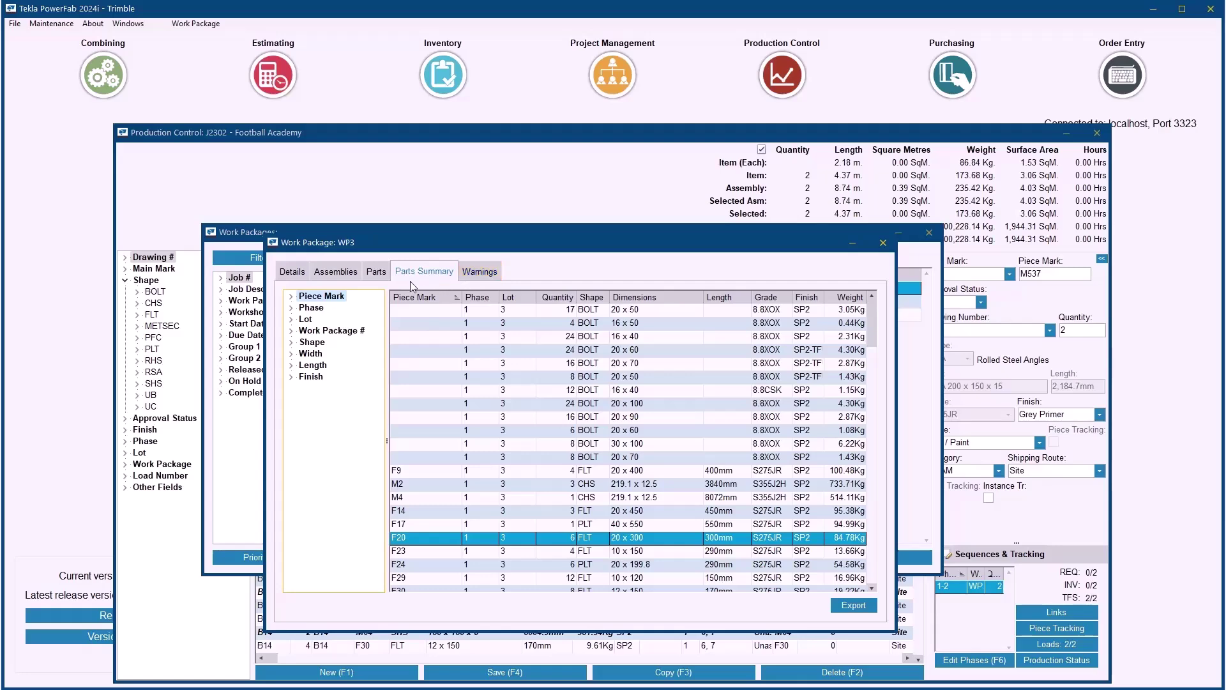
# Check the drawing and CNC export options on the assemblies and parts lists, then return to WP3 details
pyautogui.click(377, 272)
pyautogui.click(355, 273)
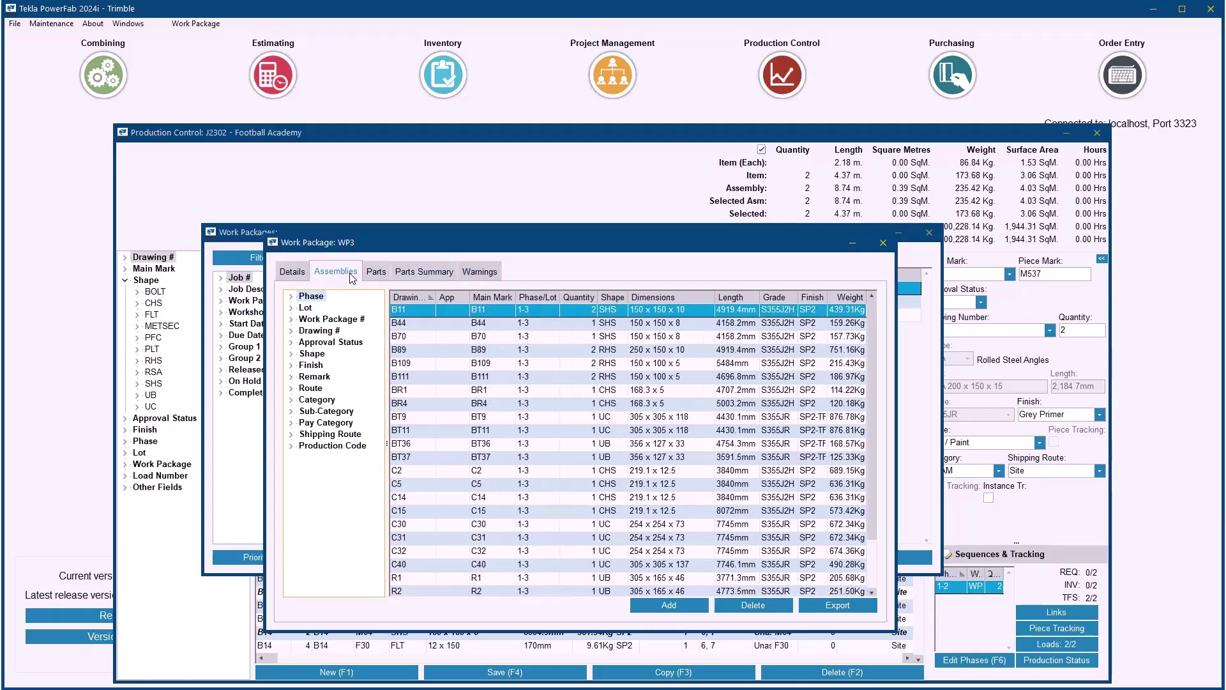
pyautogui.click(861, 609)
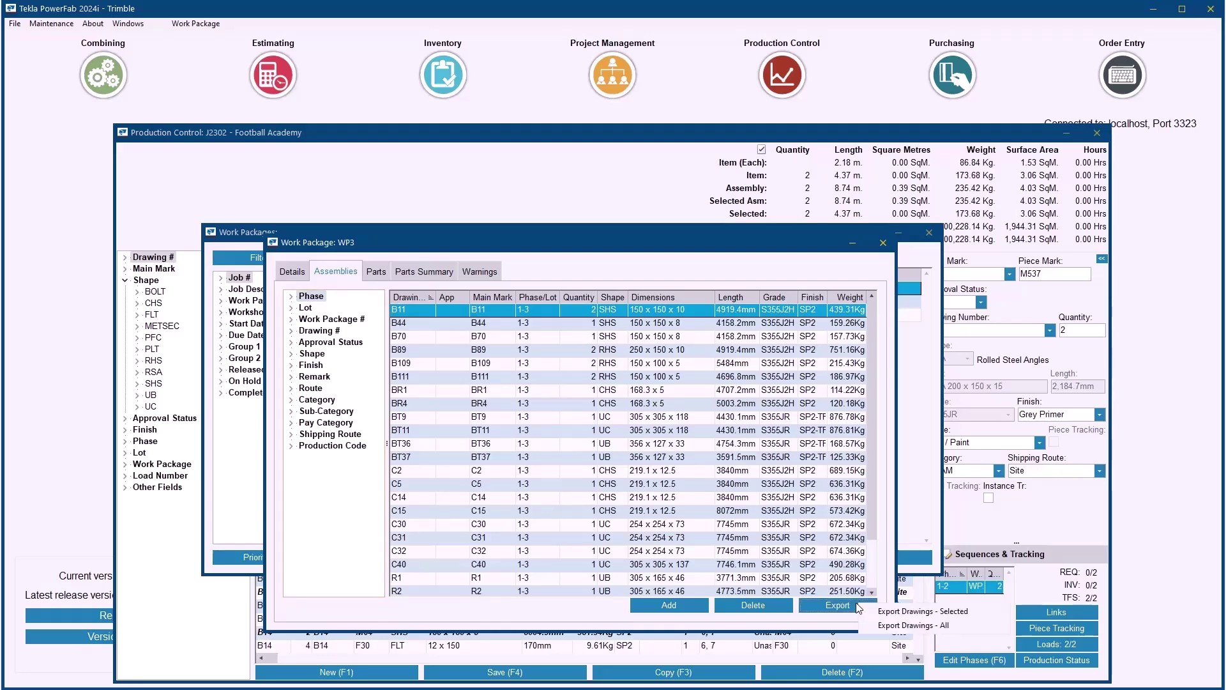
pyautogui.click(379, 276)
pyautogui.click(379, 277)
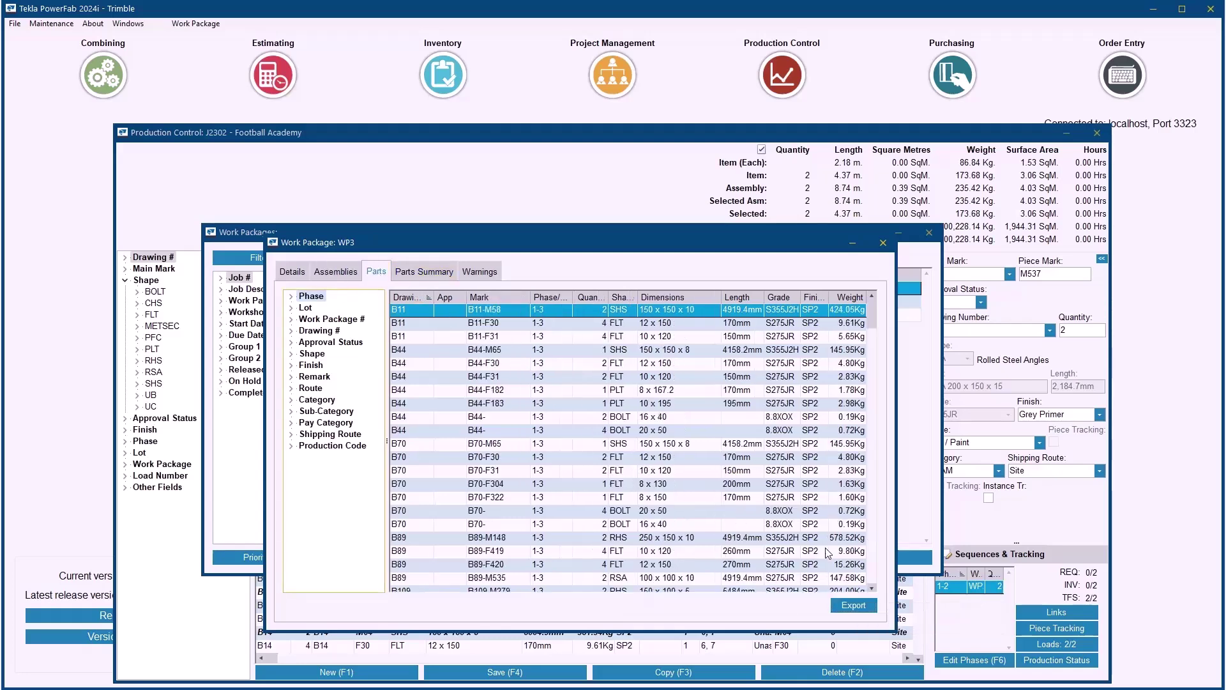
pyautogui.click(853, 607)
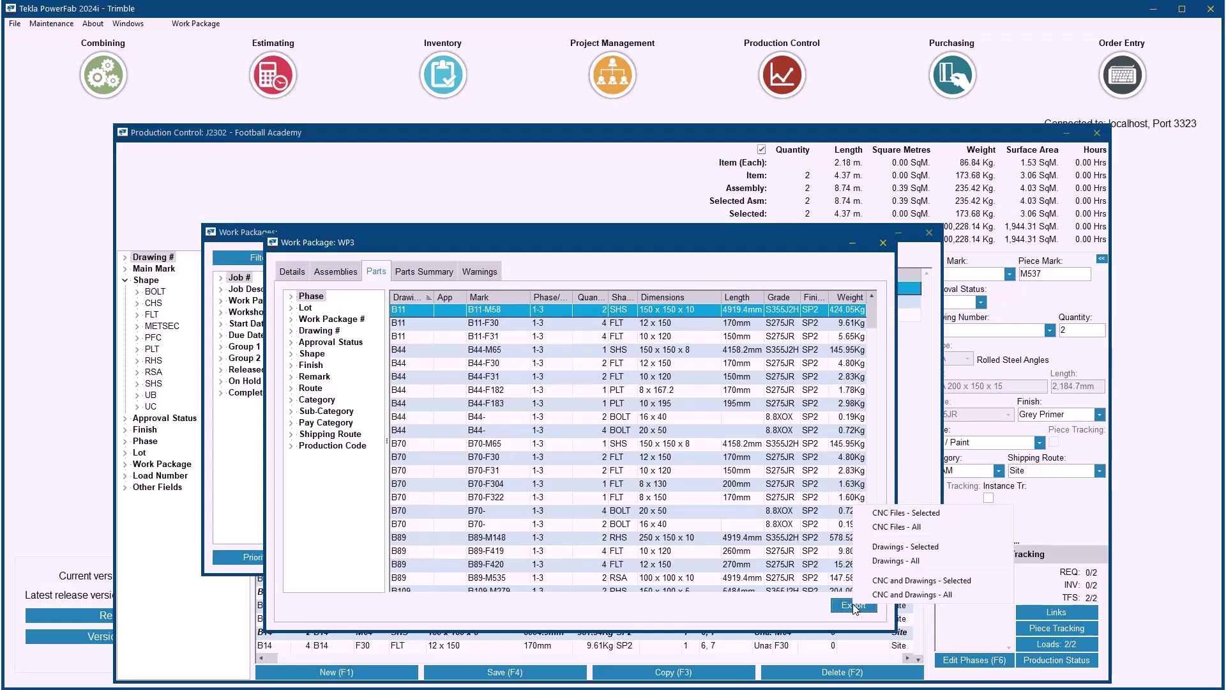
pyautogui.click(287, 276)
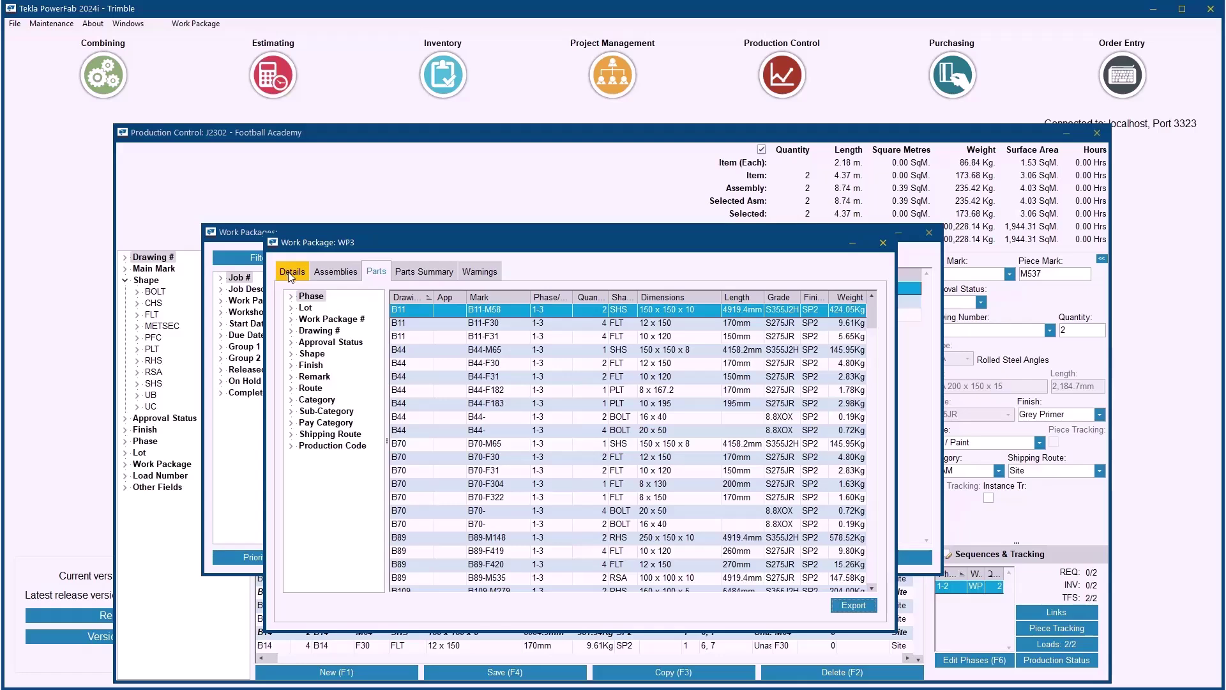
pyautogui.click(290, 273)
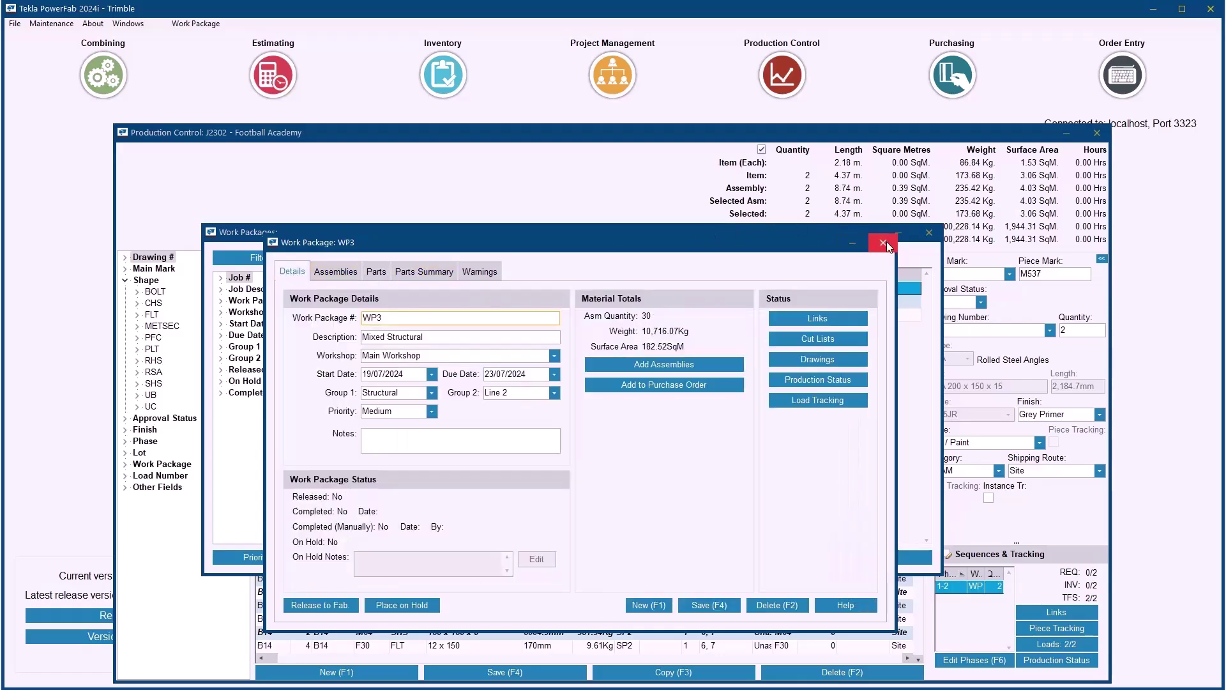
# Start new work package WP4 for Misc. Workshop, start 22/07/2024, due 25/07/2024
pyautogui.click(662, 605)
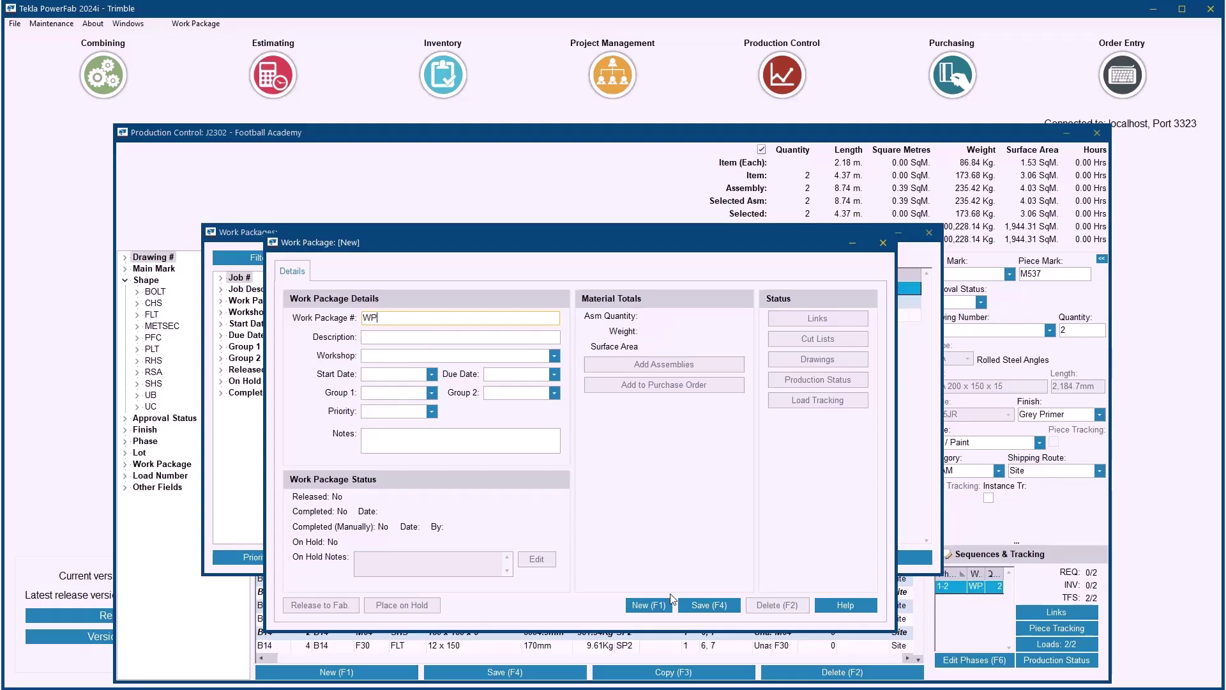
pyautogui.write('4')
pyautogui.press('Tab')
pyautogui.write('Trusses')
pyautogui.click(555, 356)
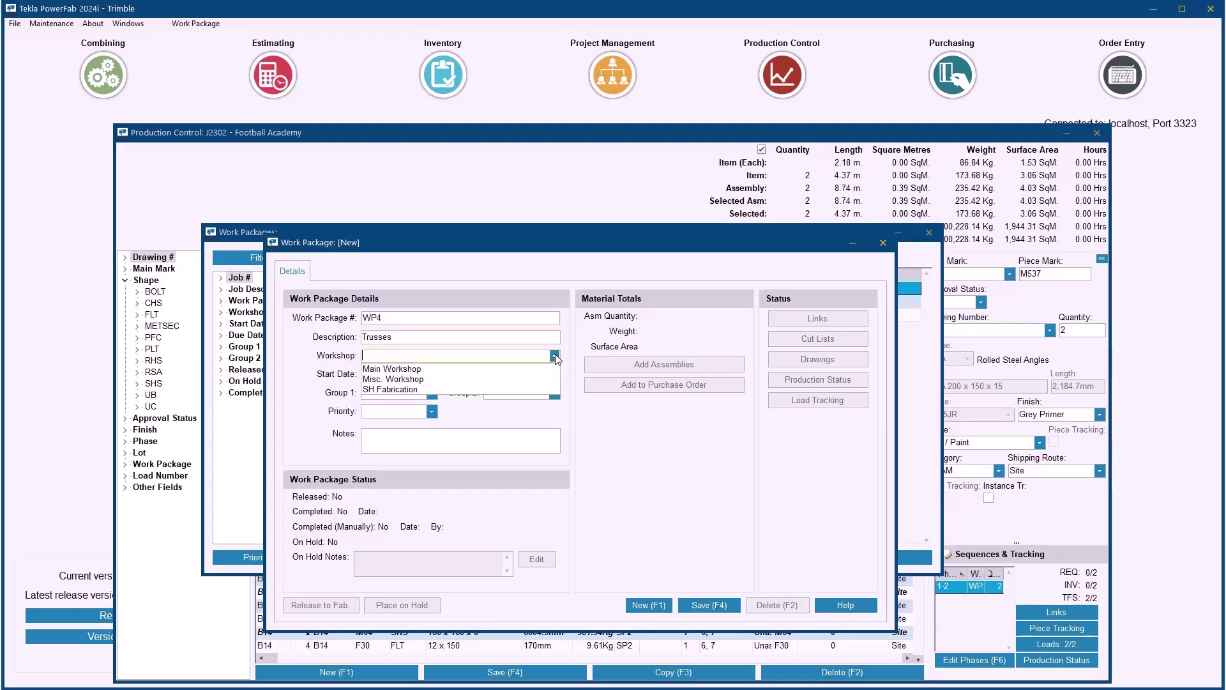
pyautogui.click(444, 379)
pyautogui.click(431, 374)
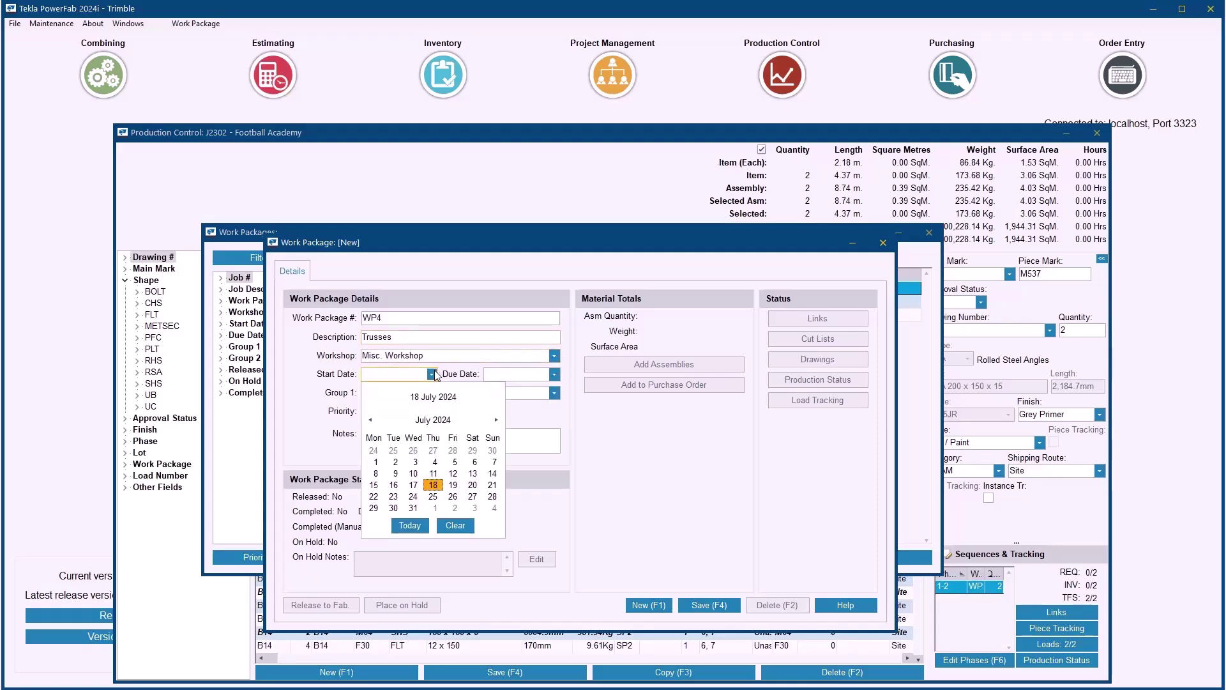
pyautogui.click(374, 497)
pyautogui.click(554, 374)
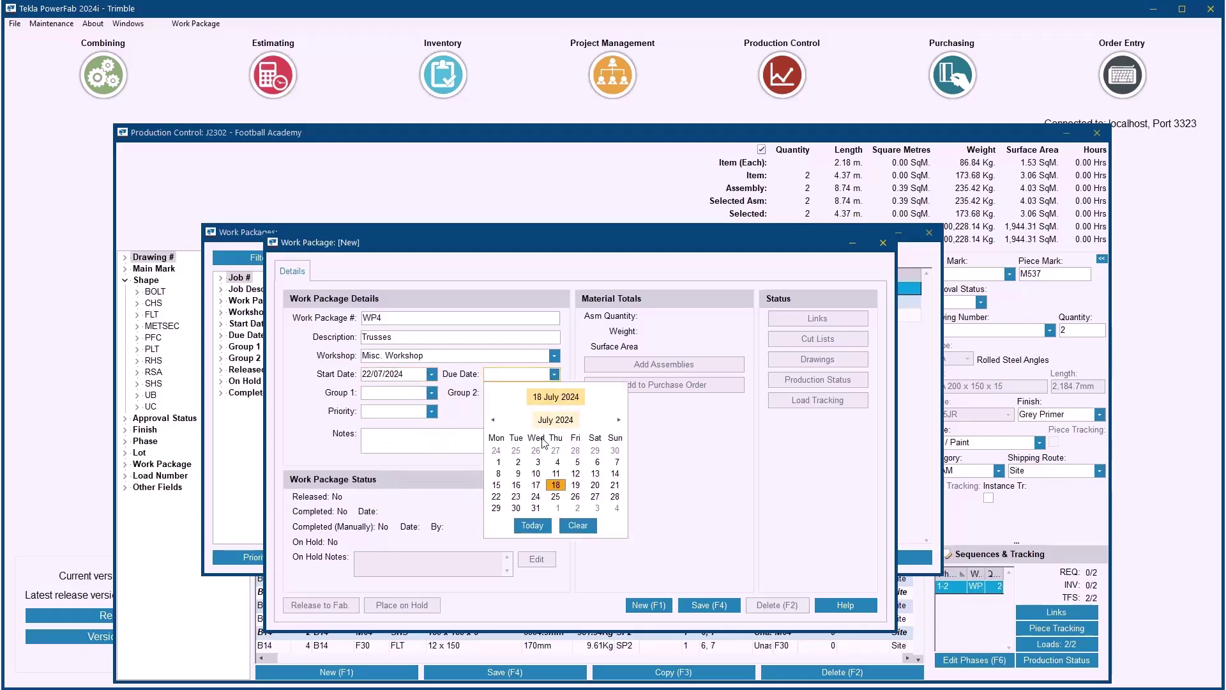
pyautogui.click(559, 497)
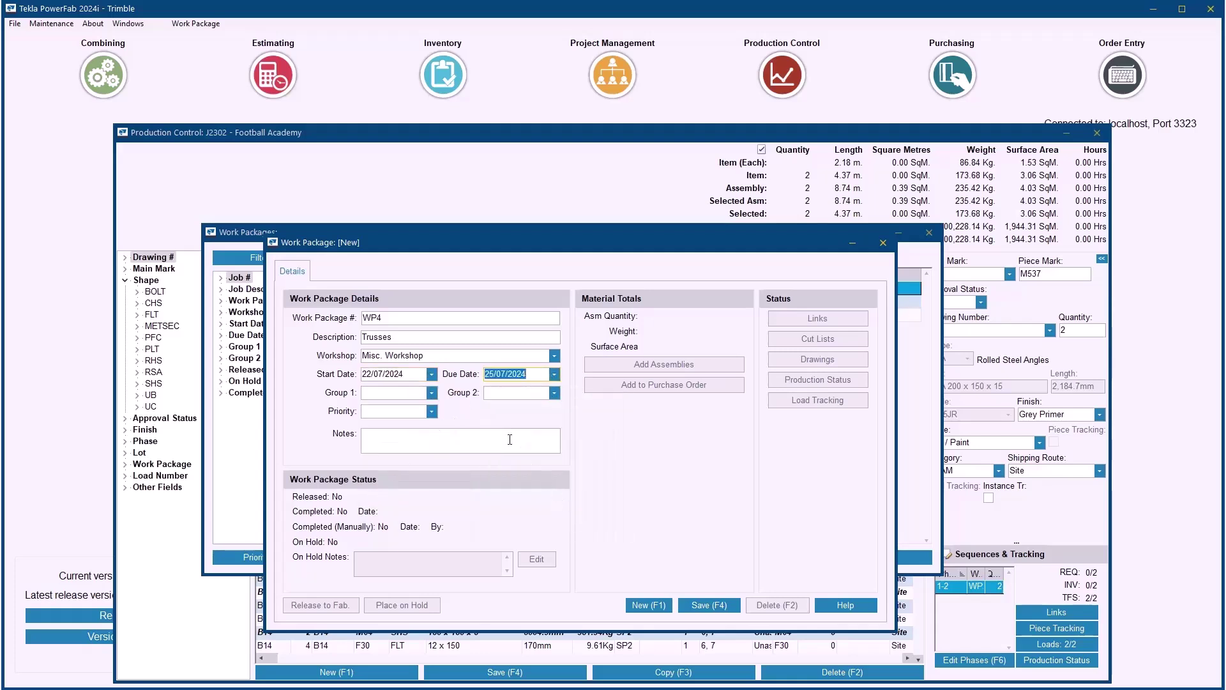
# Set Group 1 Structural, priority Medium, note '5x low profile trusses', and save WP4
pyautogui.click(432, 394)
pyautogui.click(419, 408)
pyautogui.click(432, 411)
pyautogui.click(413, 439)
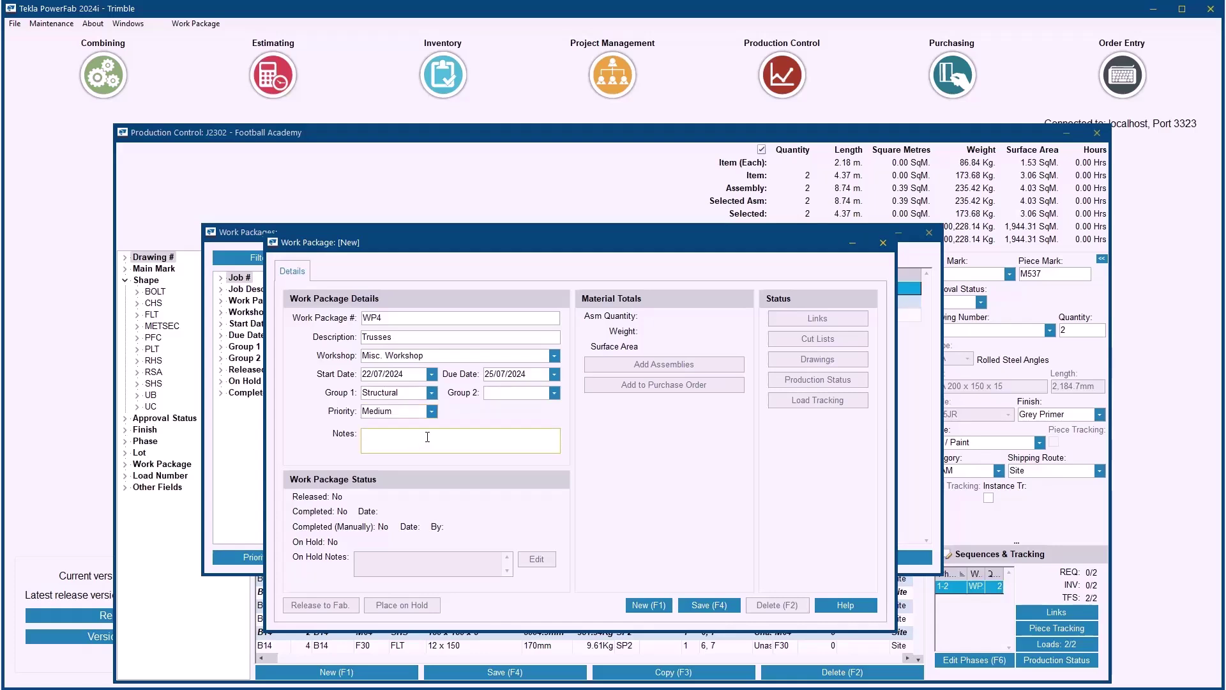
pyautogui.write('5x low ')
pyautogui.write('profile ')
pyautogui.write('trusses')
pyautogui.click(709, 604)
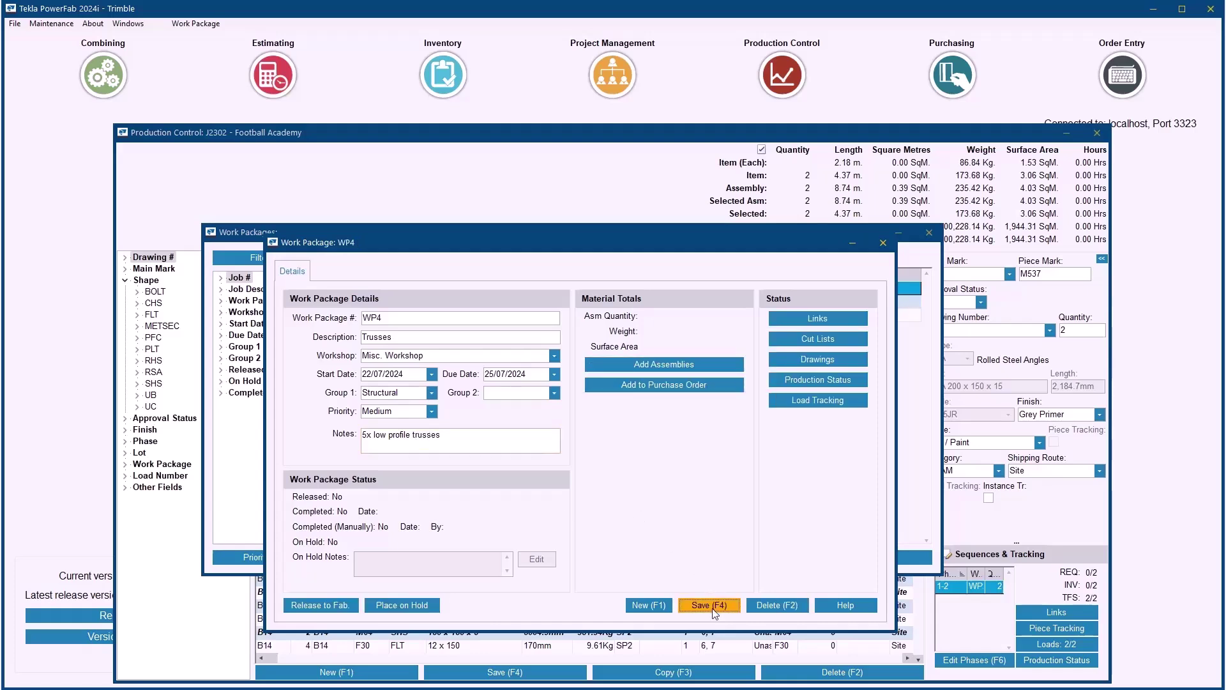
# Select the low-profile trusses in the J2302 Trimble Connect model and close the viewer
pyautogui.click(670, 368)
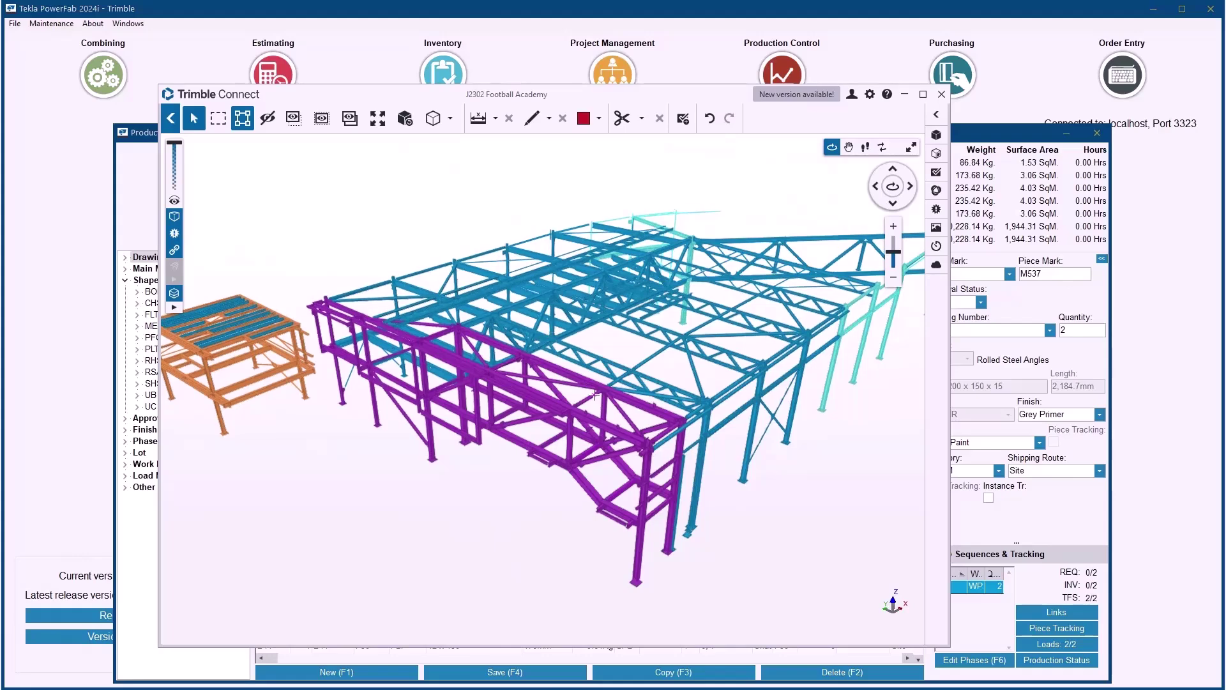
pyautogui.scroll(2, 667, 371)
pyautogui.scroll(2, 667, 371)
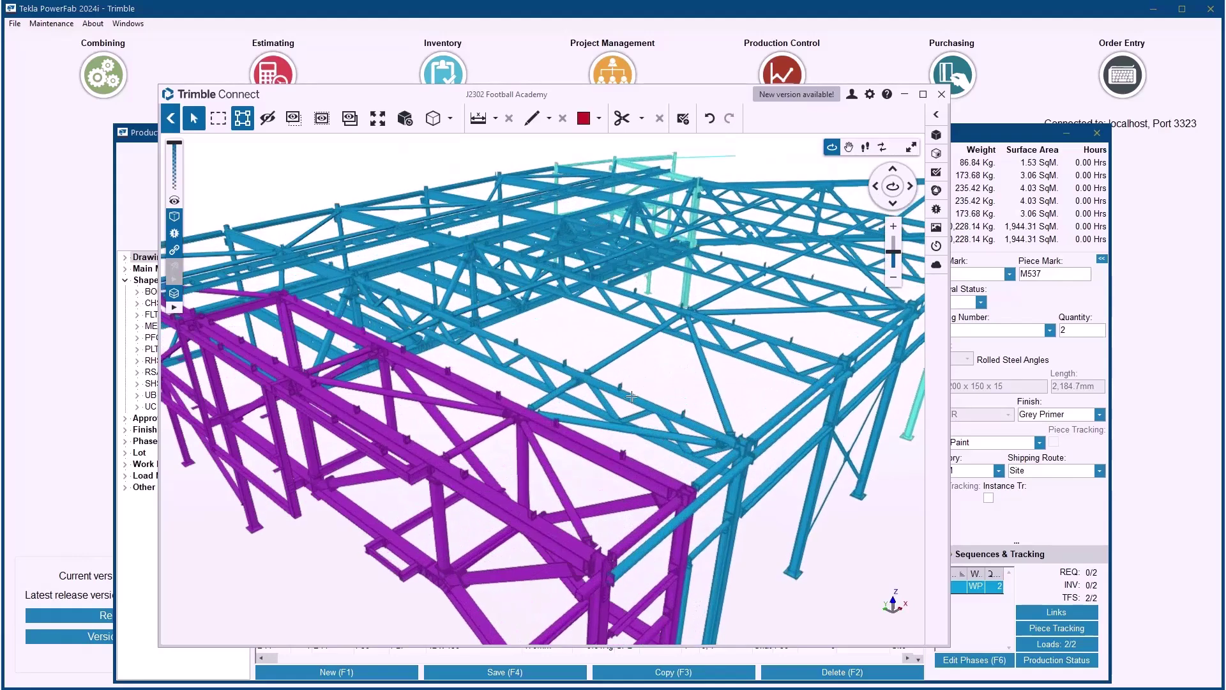
pyautogui.click(633, 398)
pyautogui.keyDown('ctrl'); pyautogui.click(730, 328); pyautogui.keyUp('ctrl')
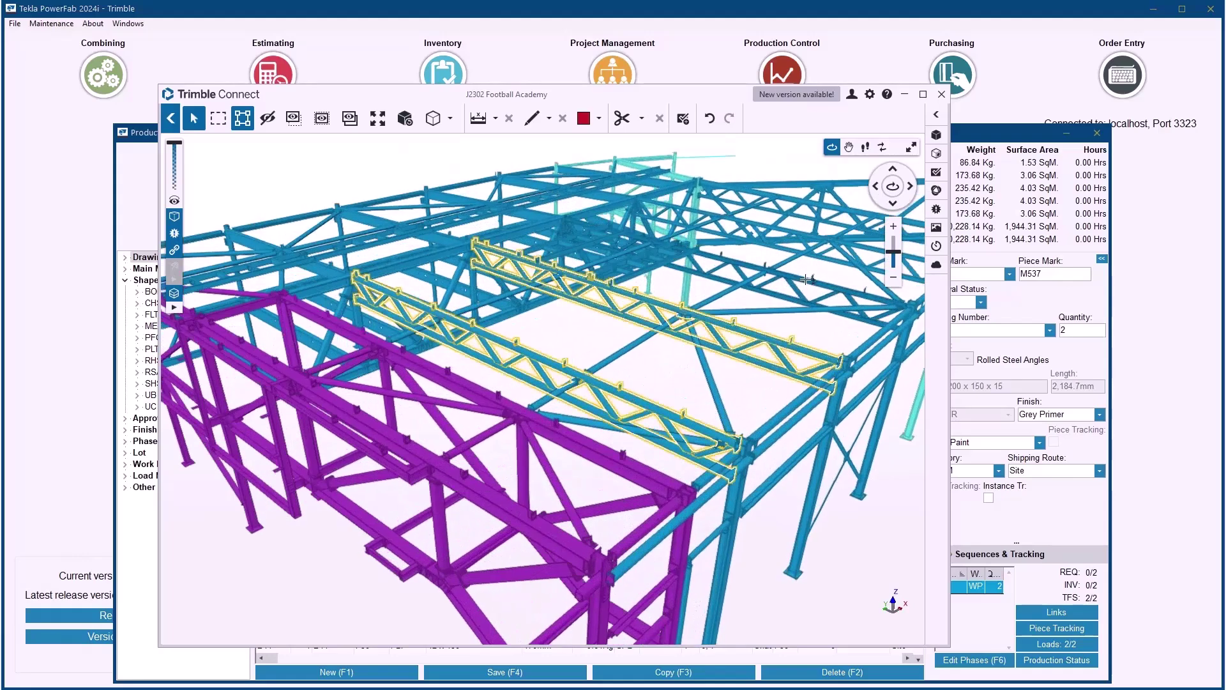
pyautogui.keyDown('ctrl'); pyautogui.click(810, 281); pyautogui.keyUp('ctrl')
pyautogui.scroll(3, 844, 222)
pyautogui.scroll(2, 843, 222)
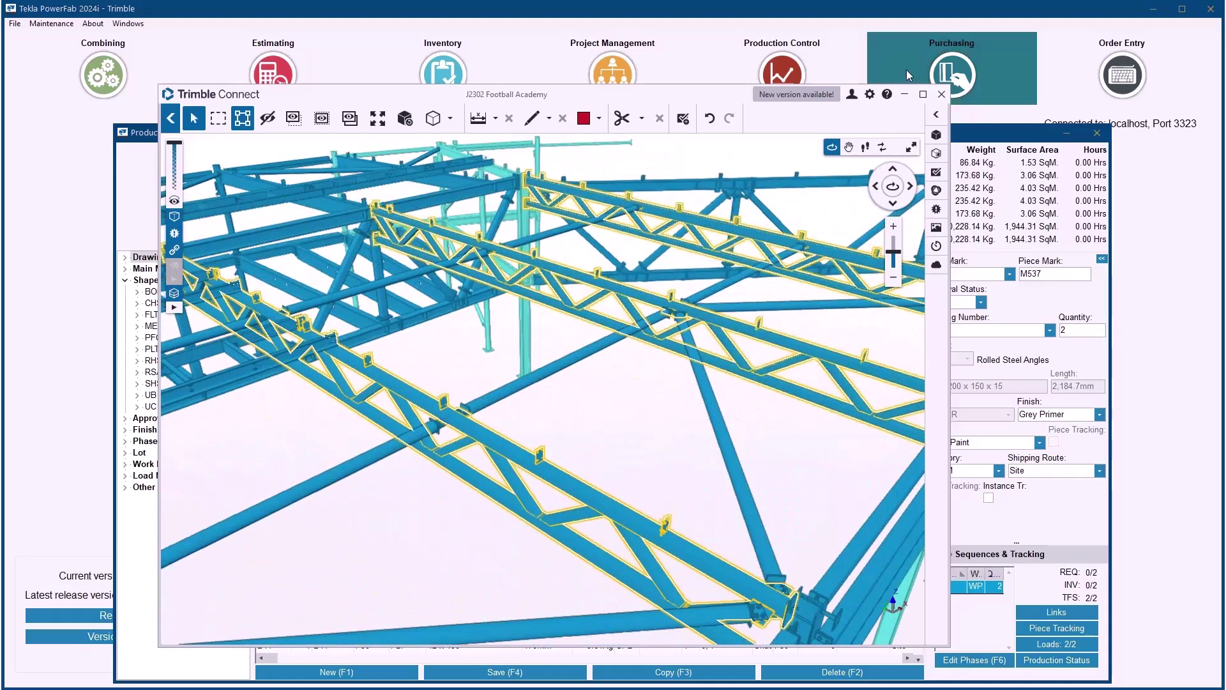
pyautogui.click(904, 94)
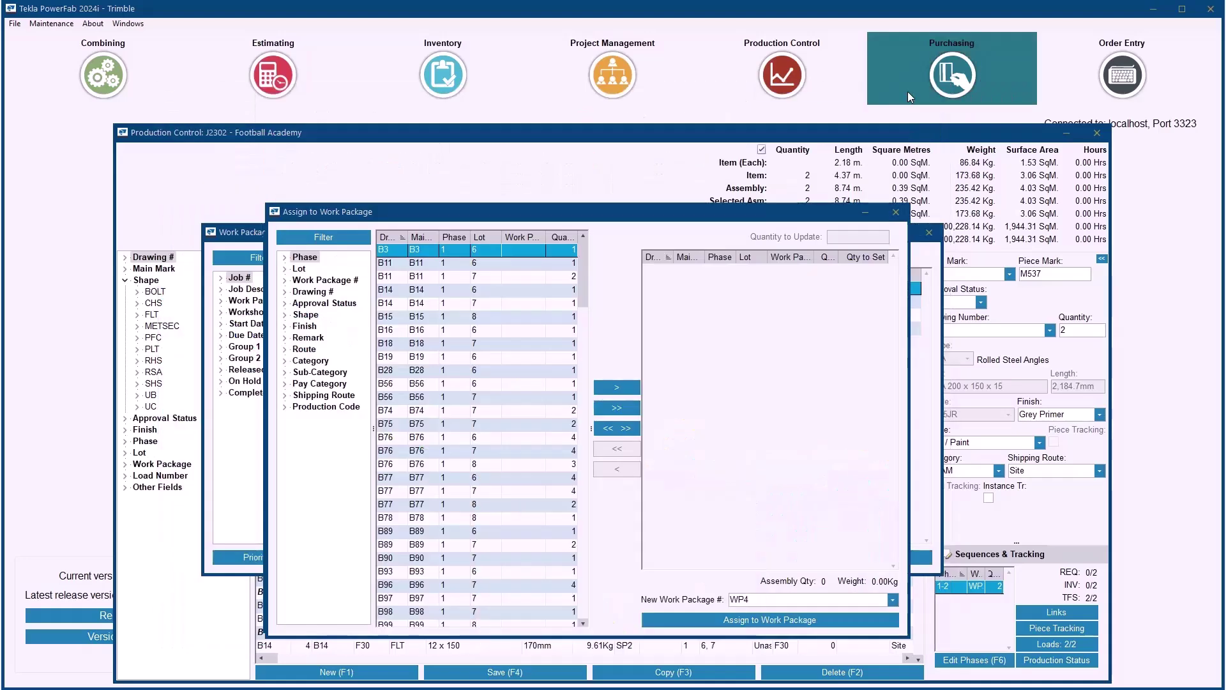
# Assign the model-selected trusses TR31–TR35 to WP4, totalling 5,370.31 kg
pyautogui.rightClick(725, 305)
pyautogui.click(755, 316)
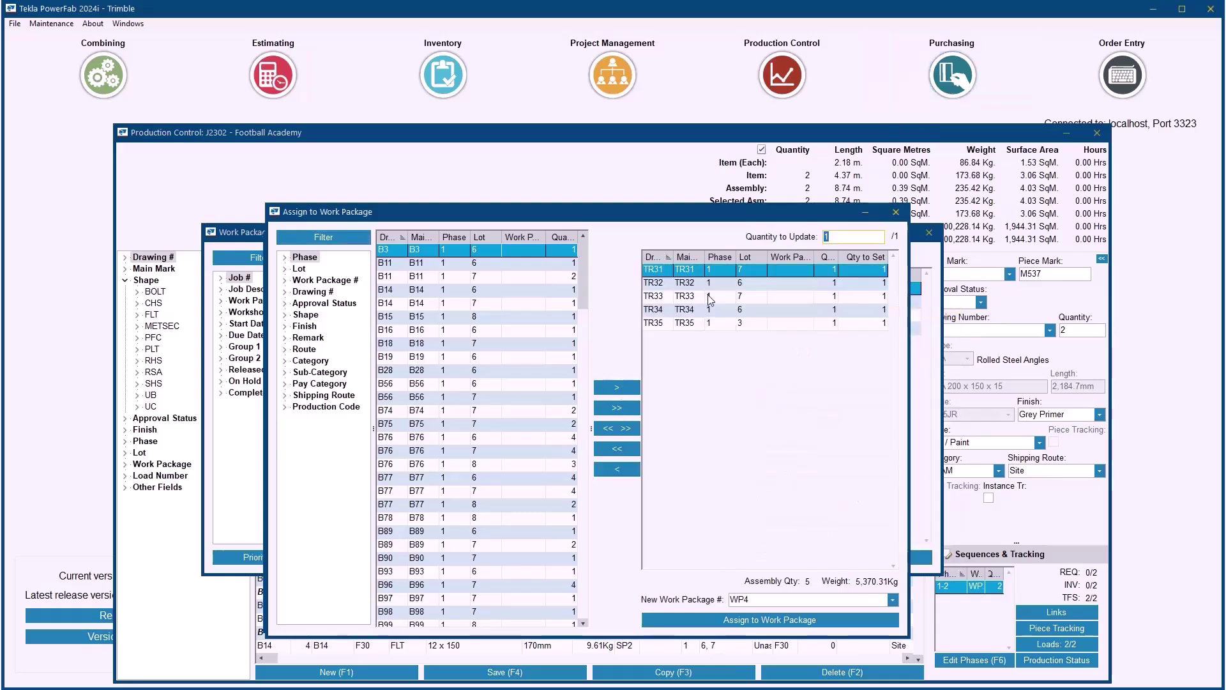
pyautogui.click(791, 621)
pyautogui.click(602, 394)
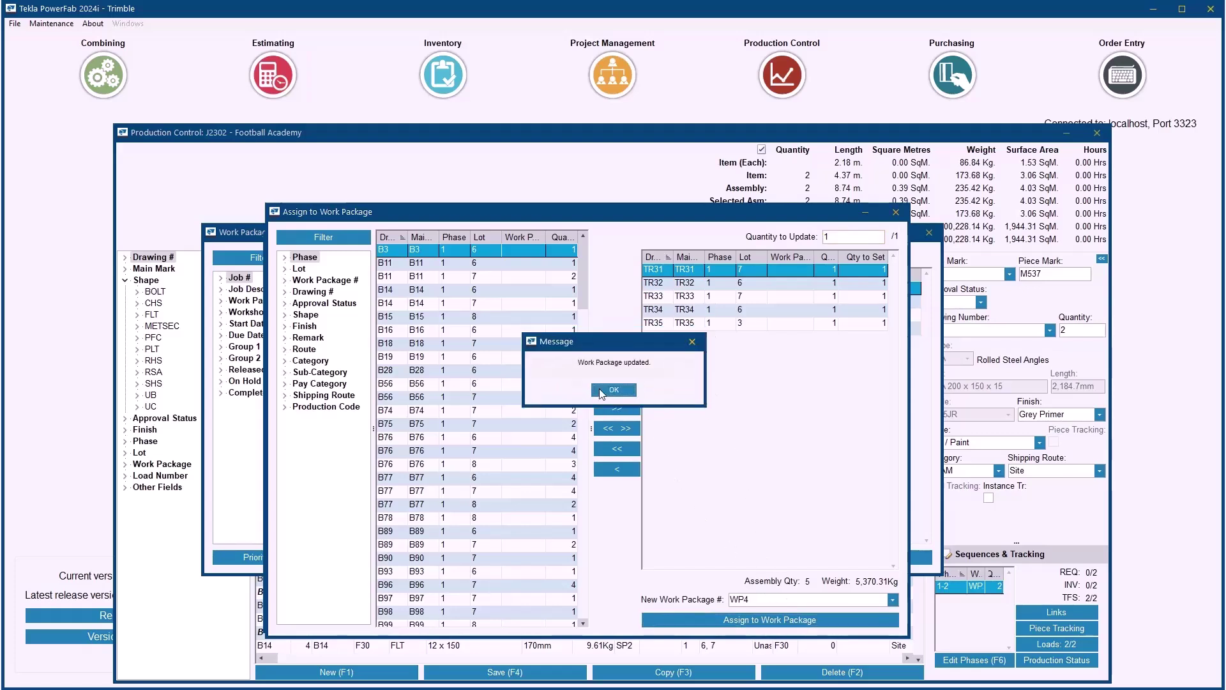
pyautogui.click(602, 395)
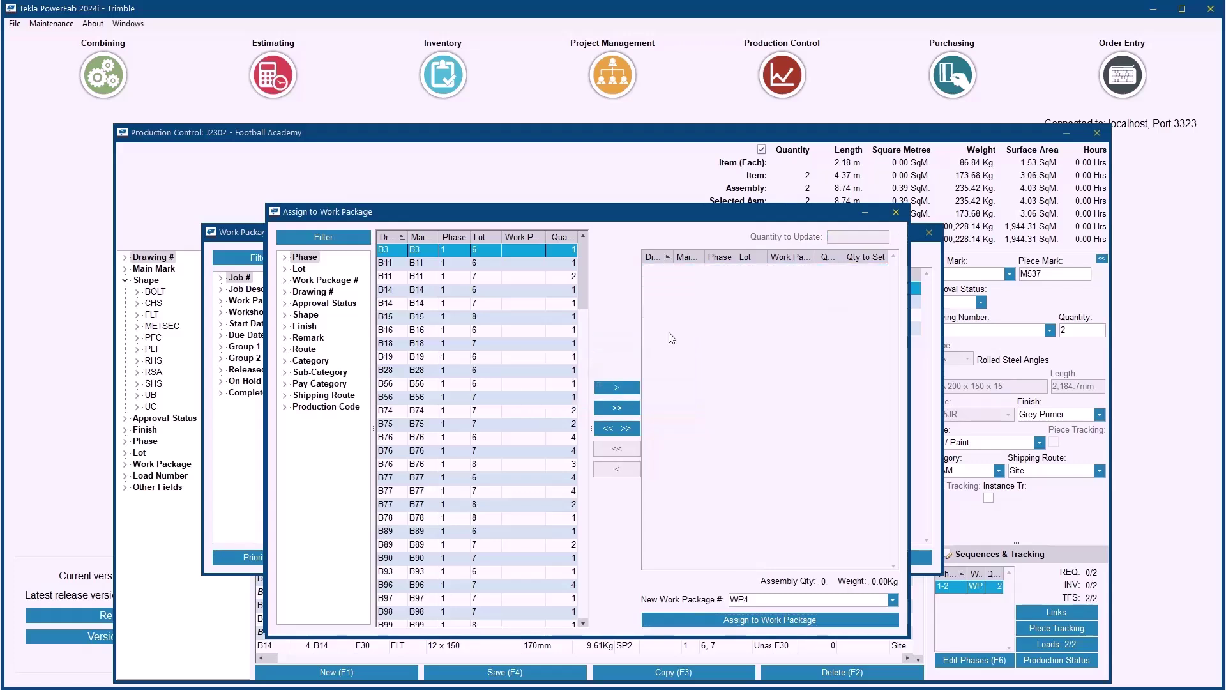
pyautogui.click(895, 211)
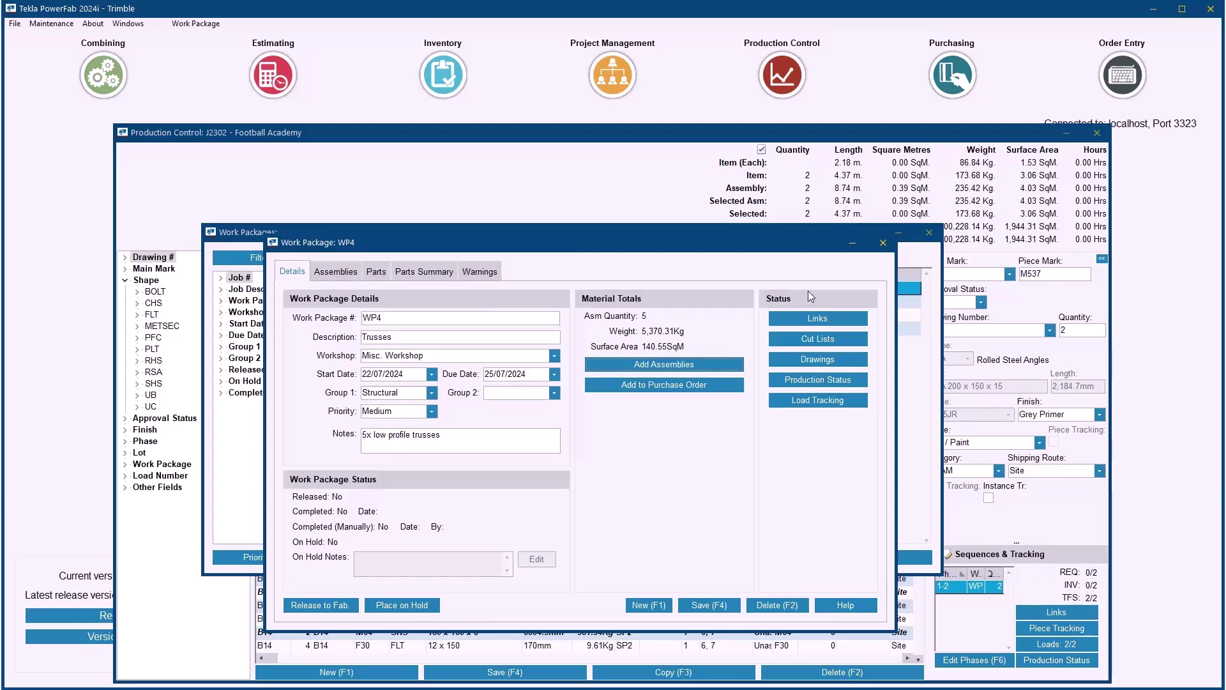
pyautogui.click(822, 323)
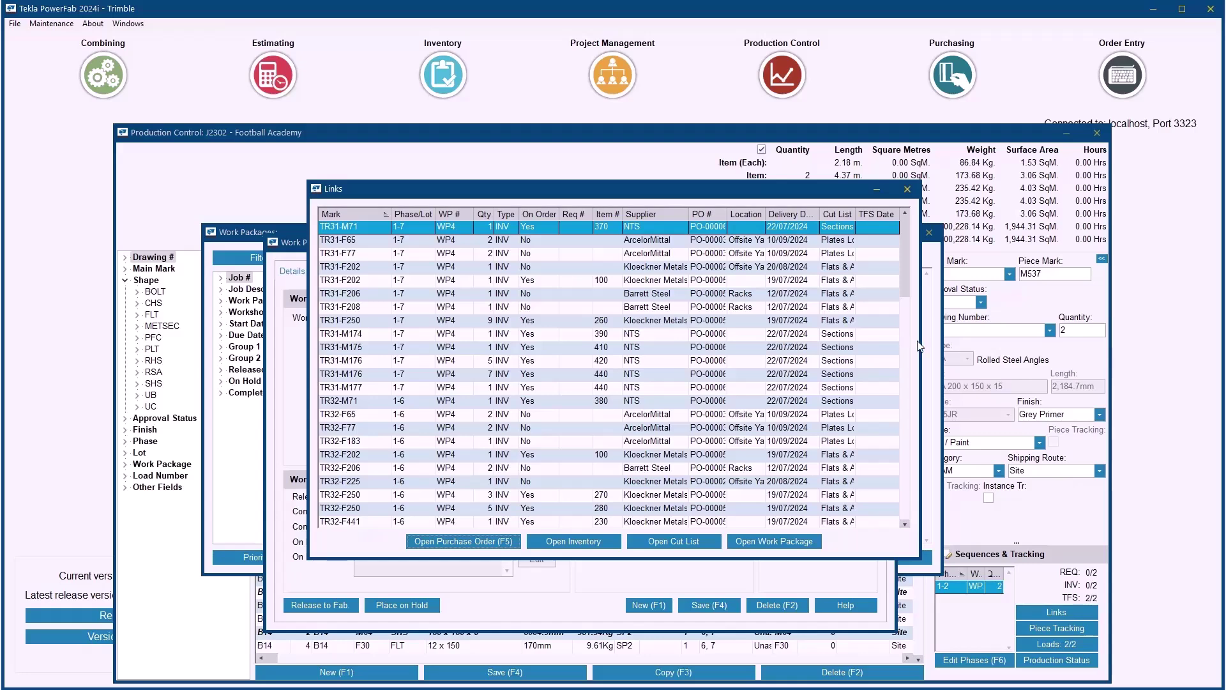
pyautogui.moveTo(921, 343); pyautogui.dragTo(1043, 339)
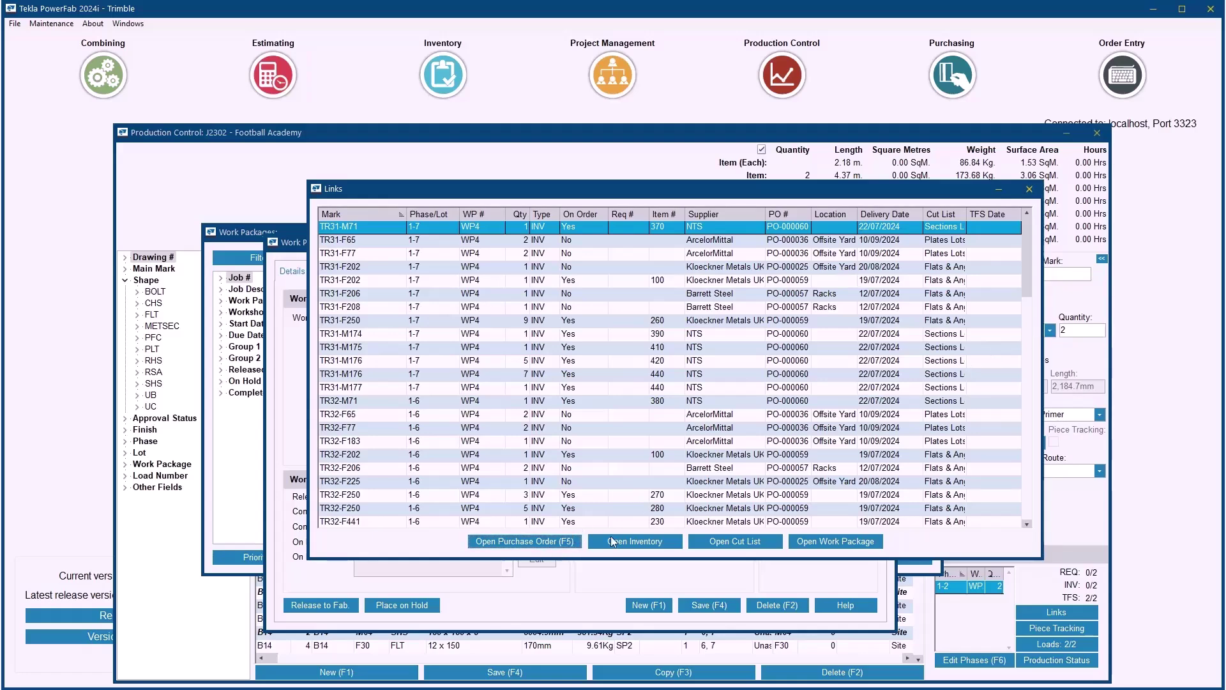
pyautogui.click(1031, 190)
pyautogui.click(848, 333)
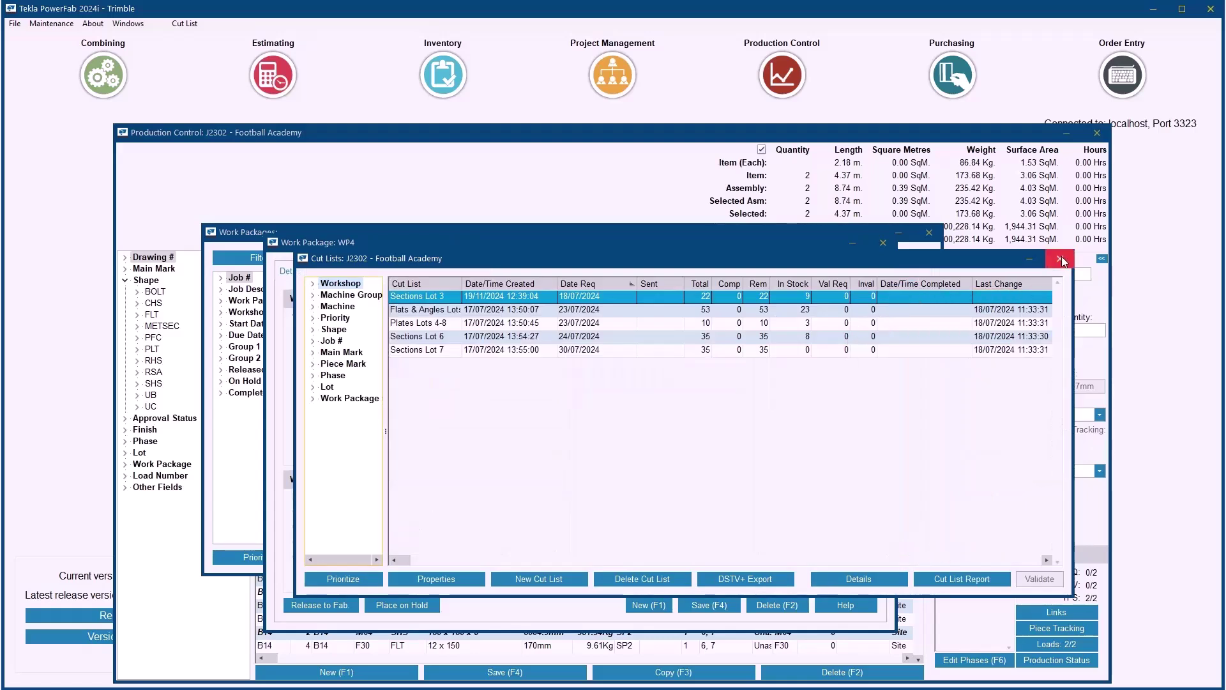
pyautogui.click(1062, 261)
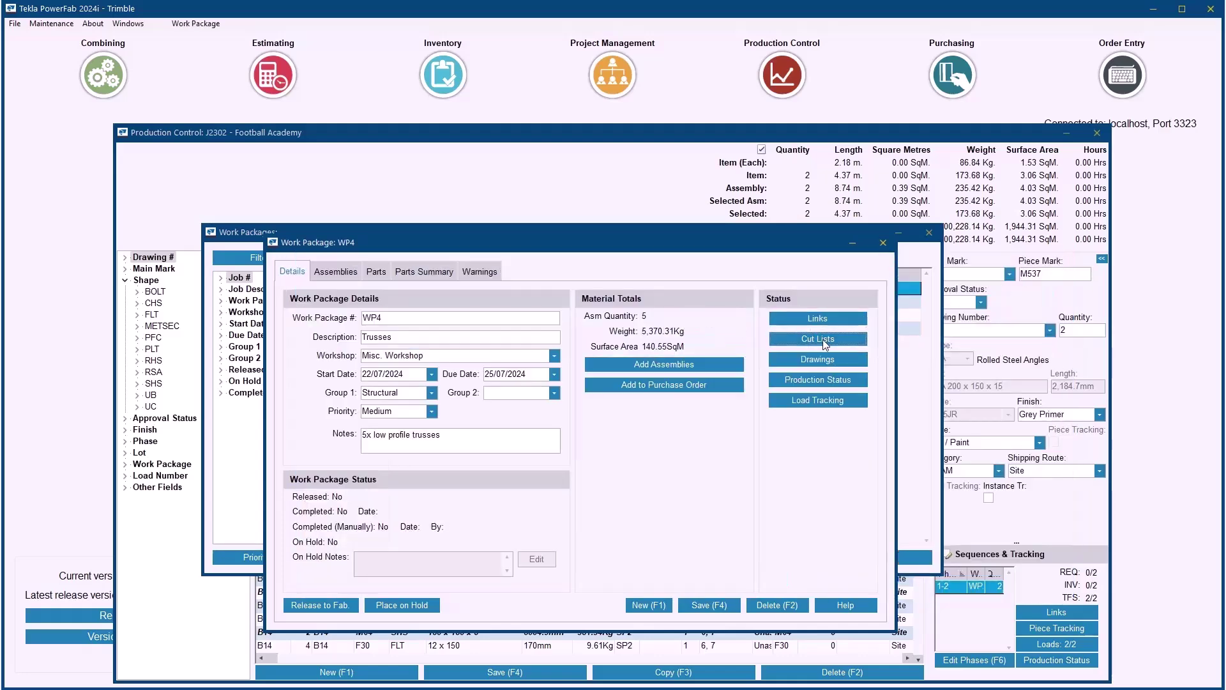
pyautogui.click(813, 359)
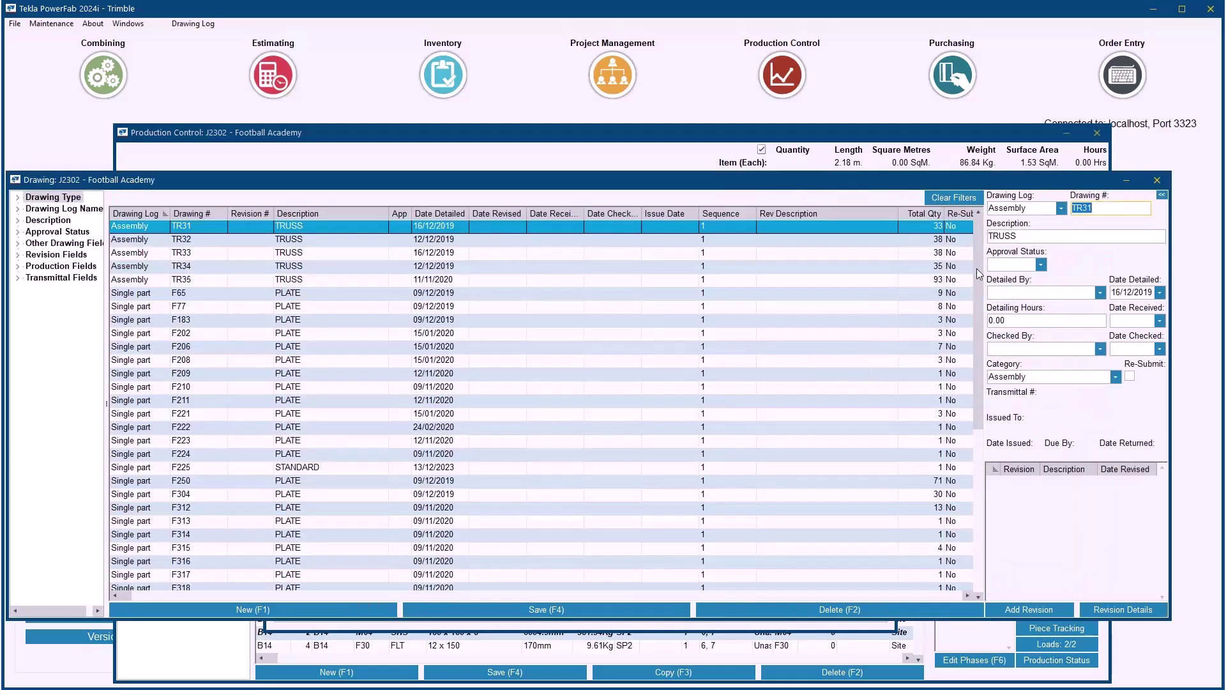
pyautogui.click(1166, 183)
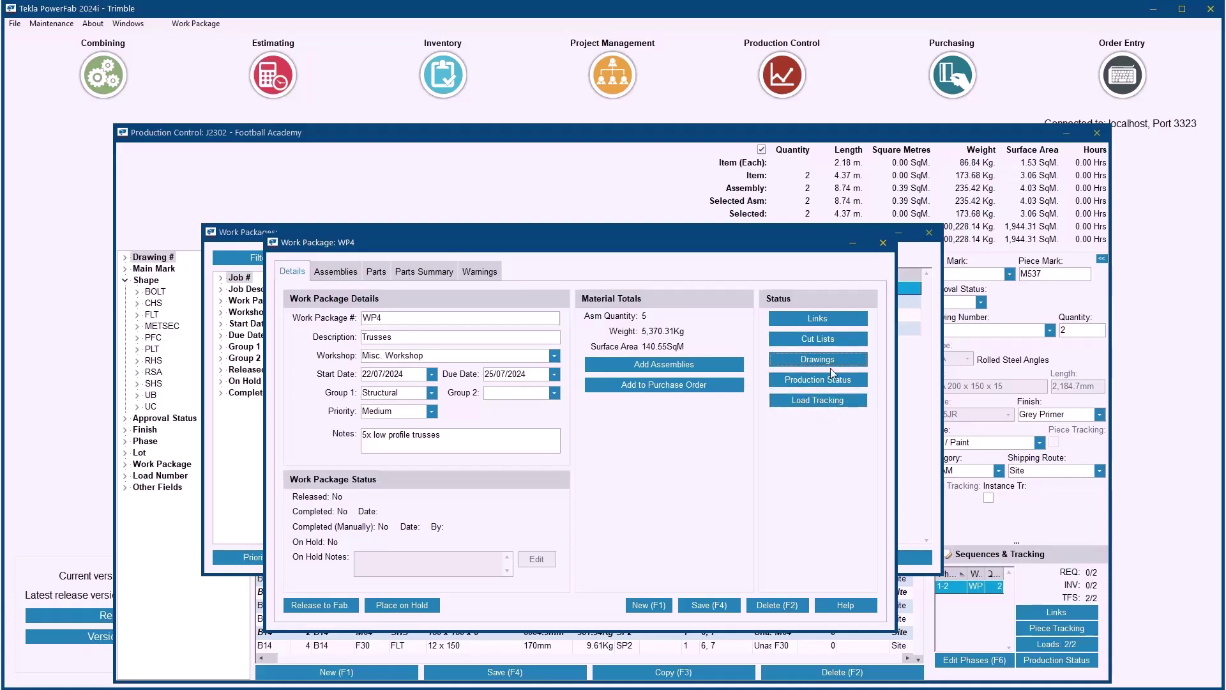
# Close WP4's details and start Smart Create for automatic work packages
pyautogui.click(885, 243)
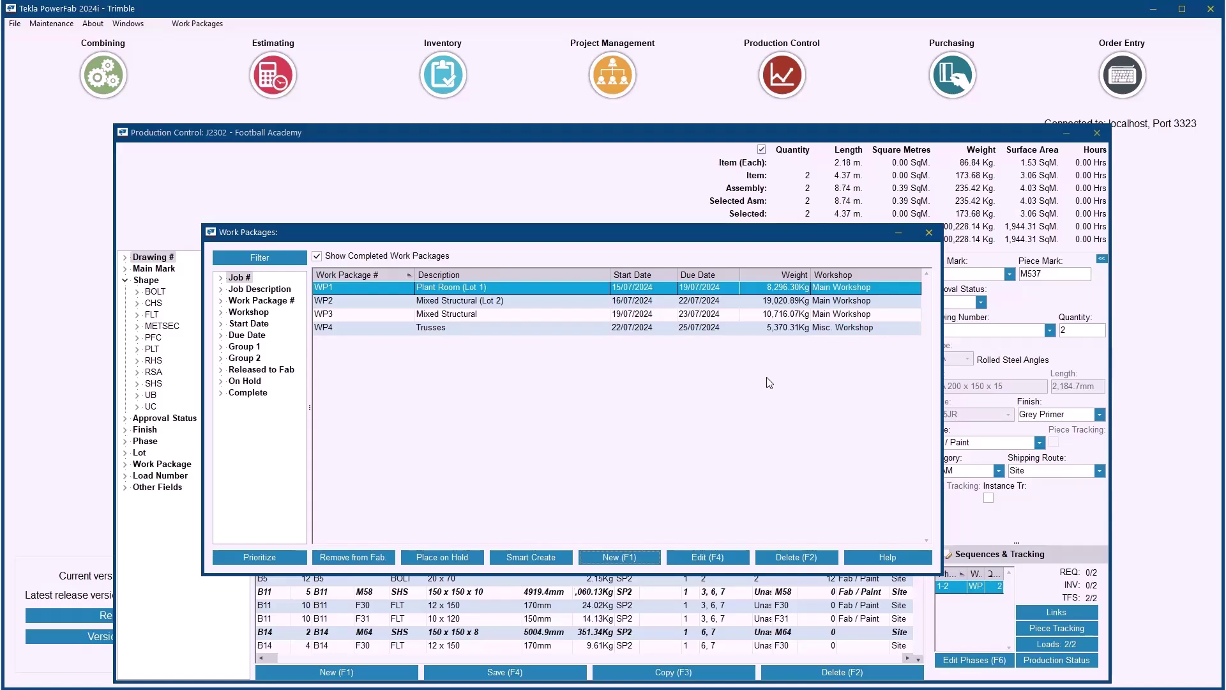
pyautogui.click(557, 553)
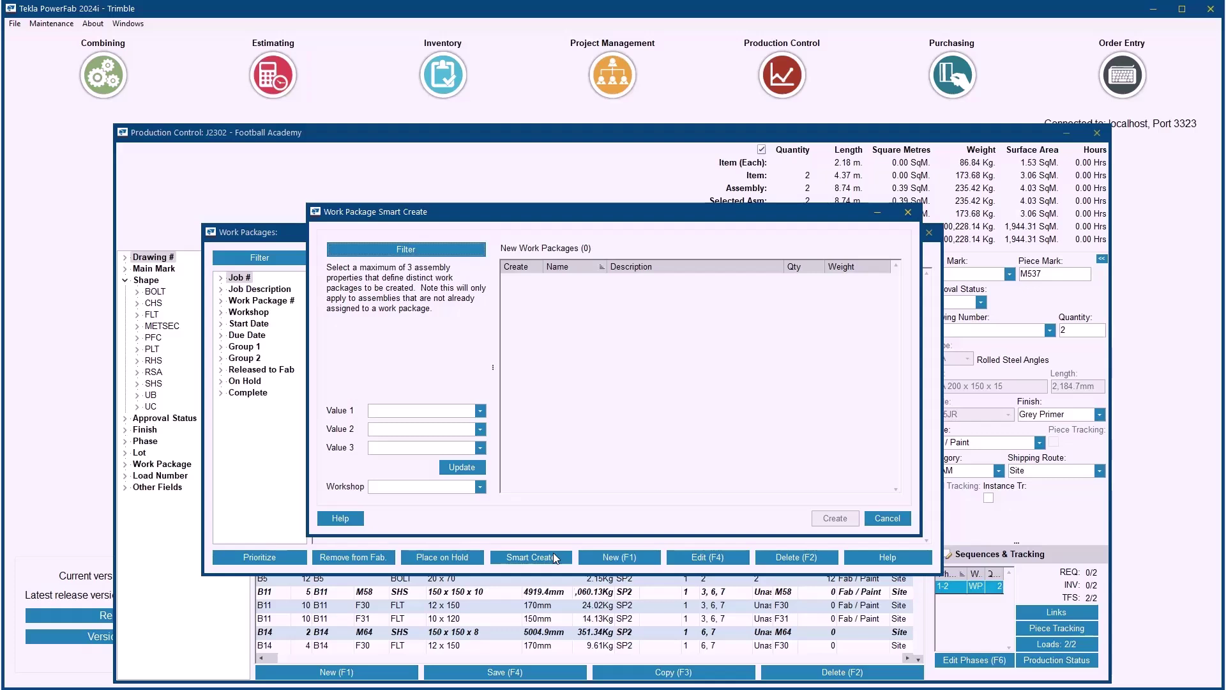
# Filter the smart-create assemblies so the METSEC shape is excluded
pyautogui.click(406, 250)
pyautogui.doubleClick(531, 405)
pyautogui.doubleClick(686, 335)
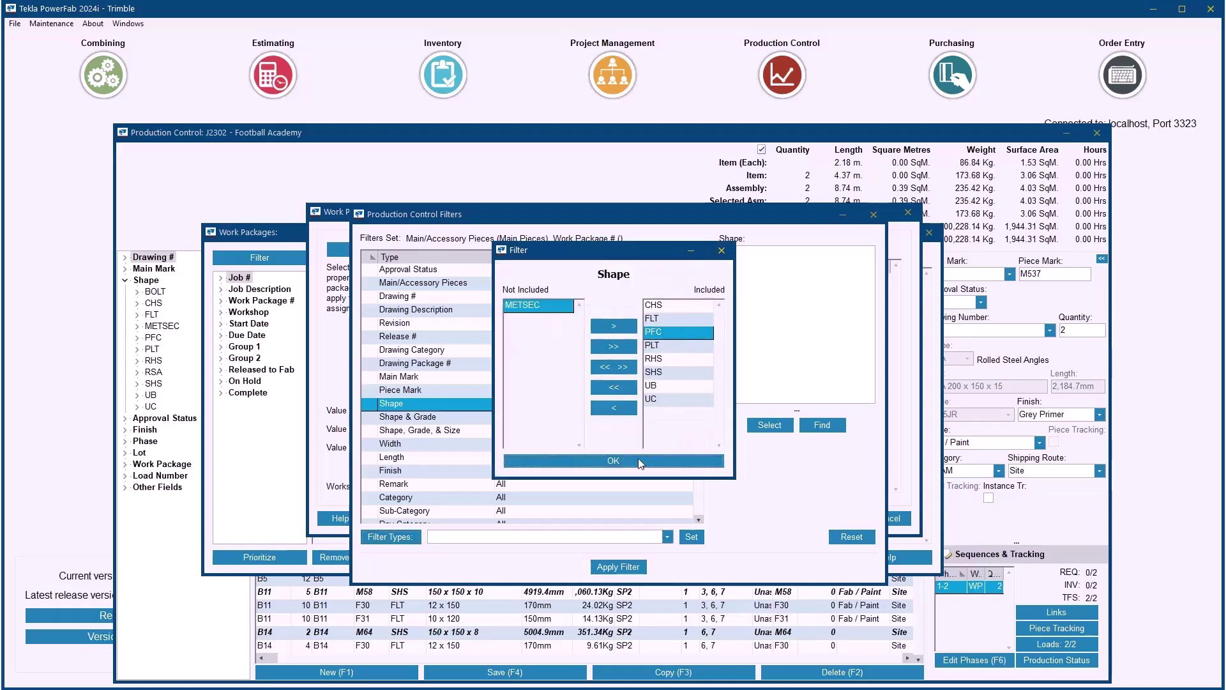
pyautogui.click(640, 461)
pyautogui.click(626, 569)
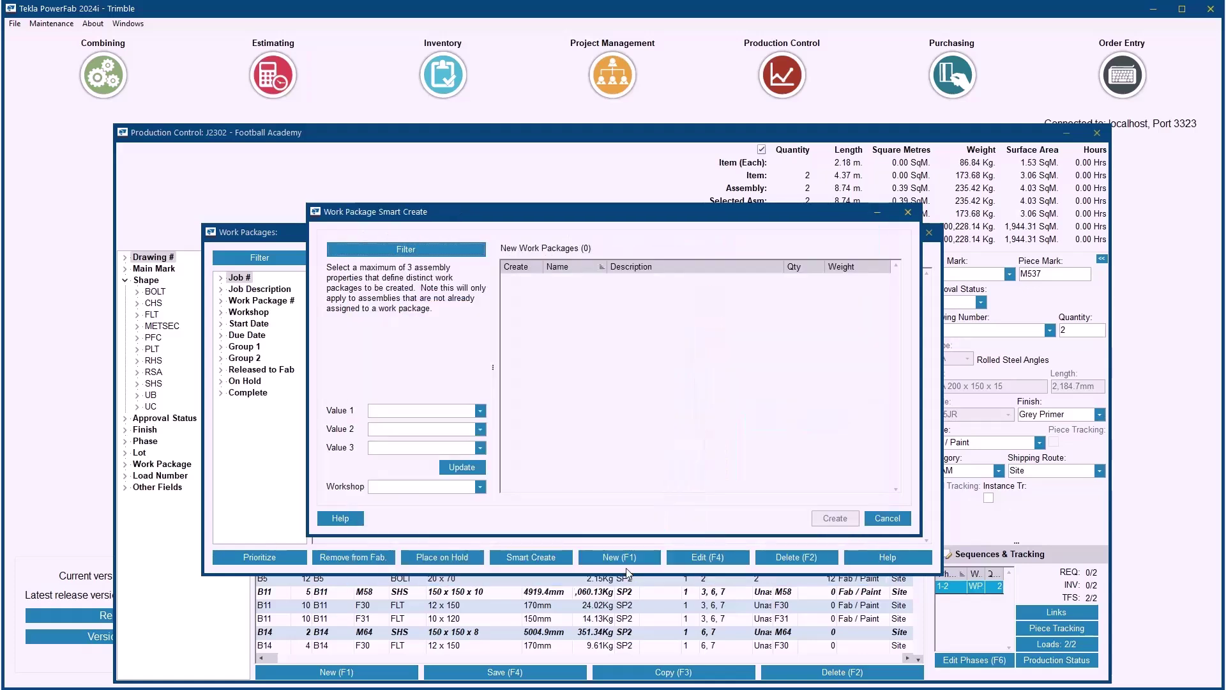
# Group packages by Lot then Category and assign them to Main Workshop
pyautogui.click(480, 411)
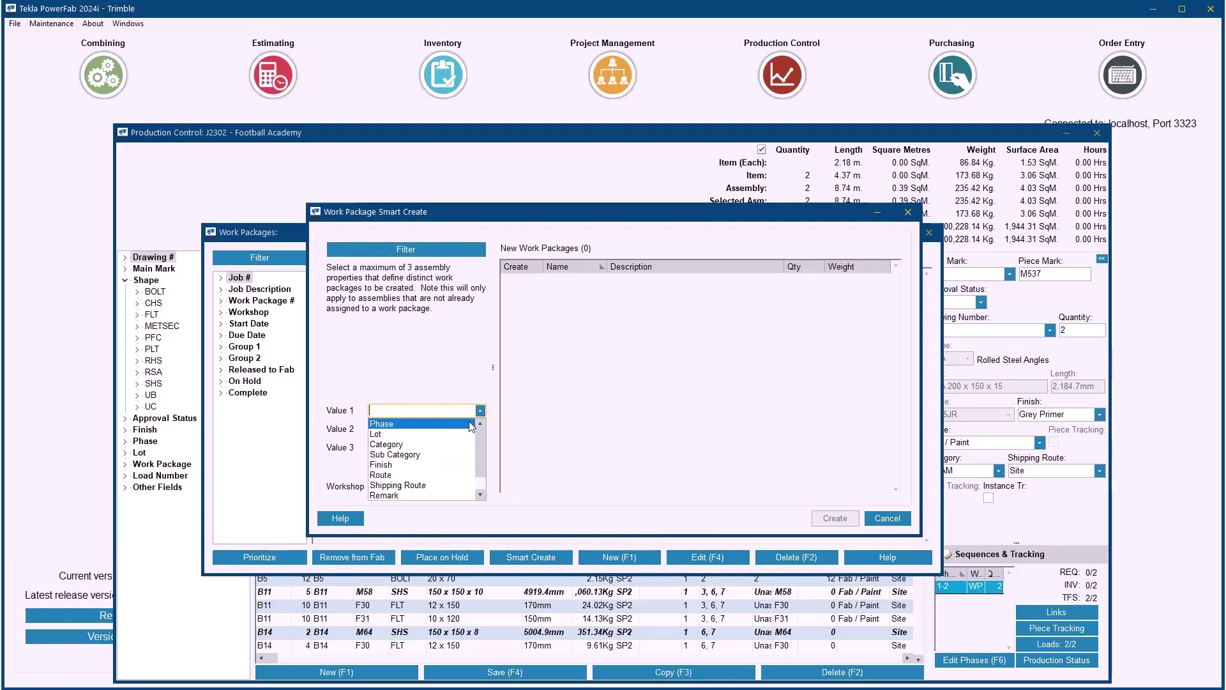
pyautogui.click(412, 433)
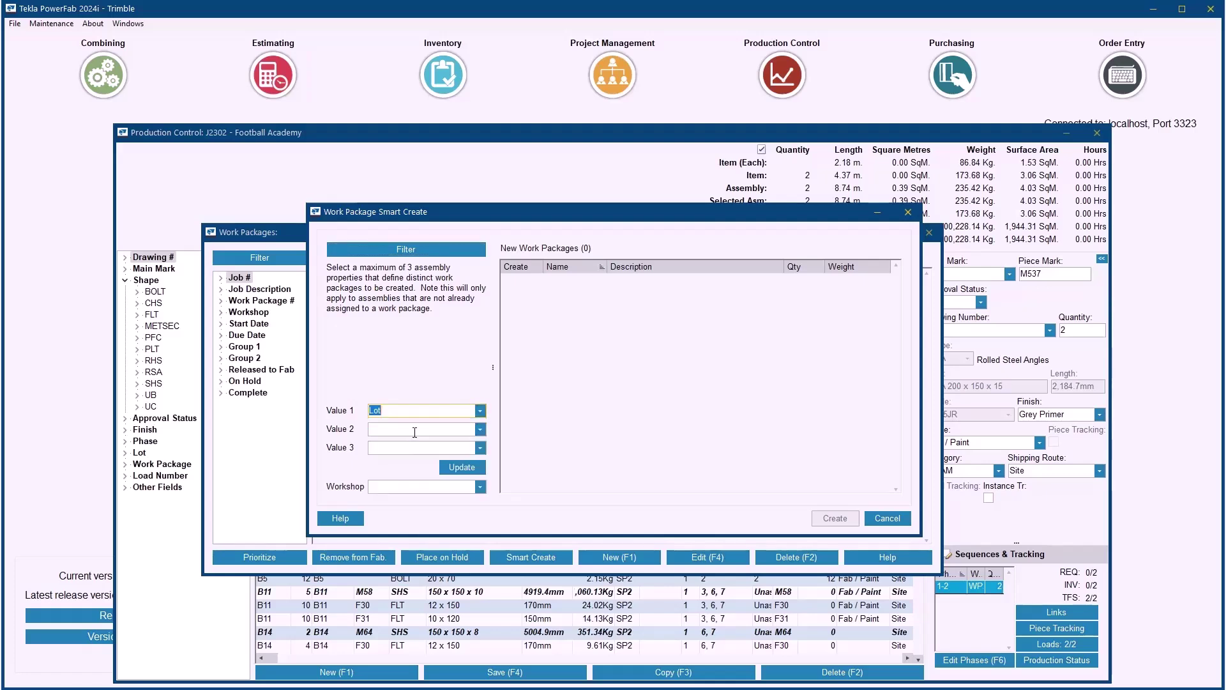
pyautogui.click(481, 429)
pyautogui.click(418, 463)
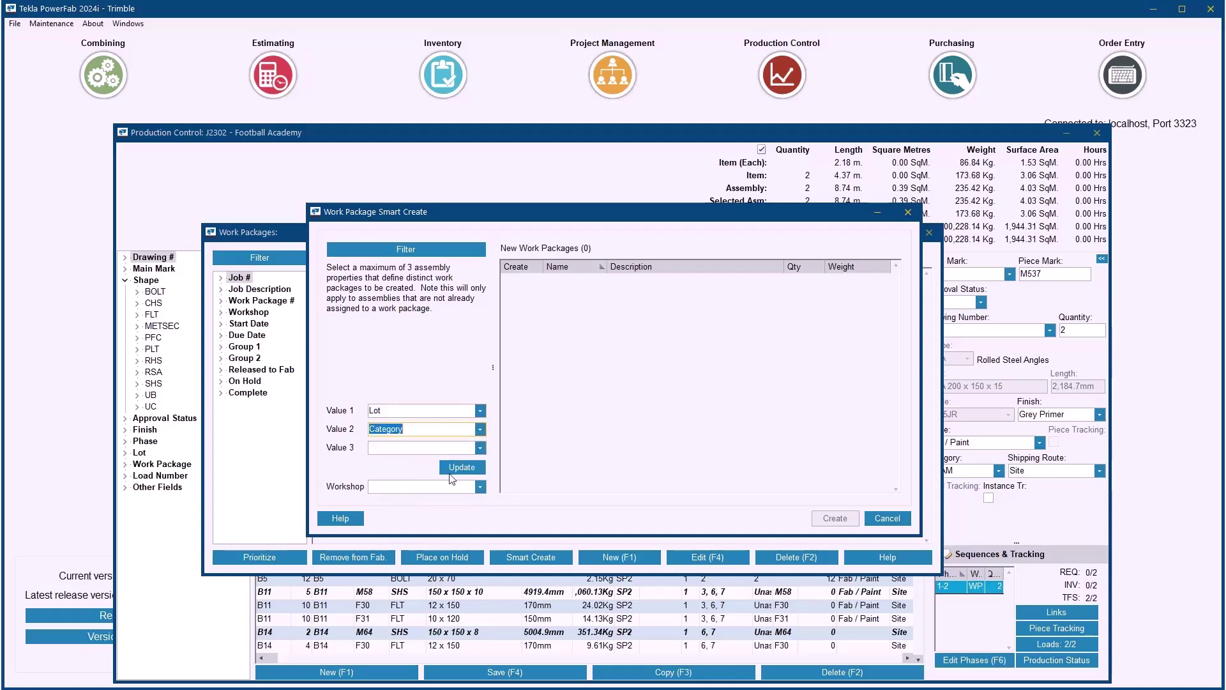
pyautogui.click(479, 486)
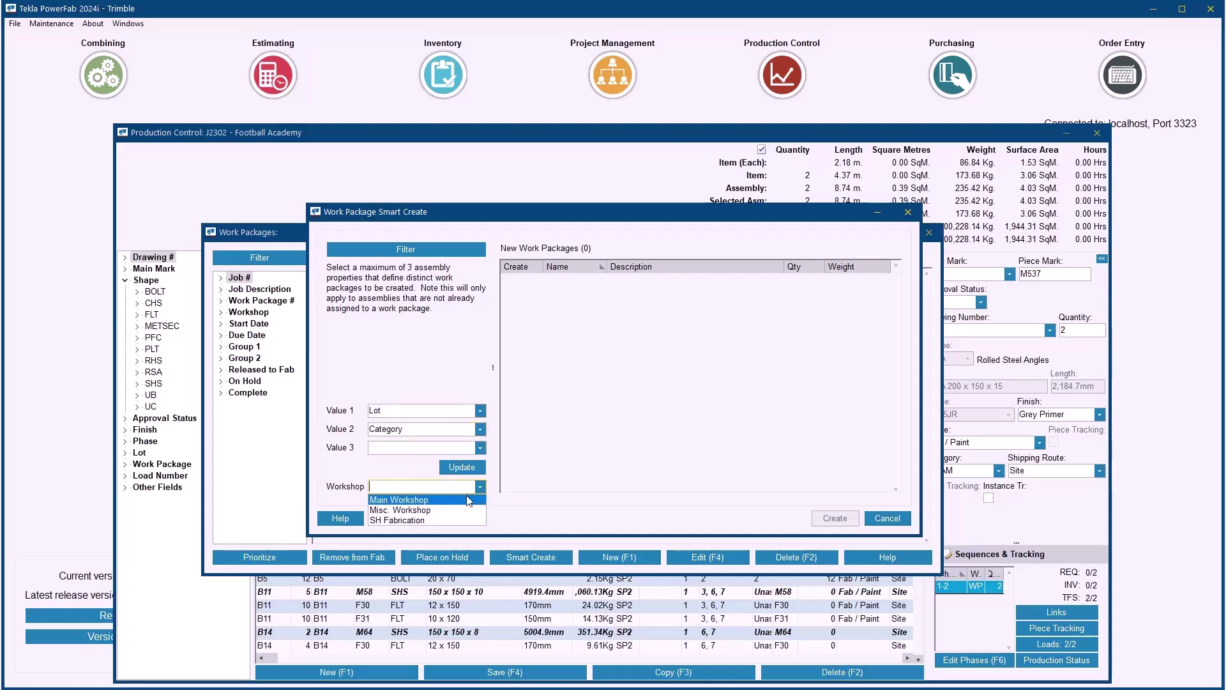
pyautogui.click(469, 500)
# Preview the packages, try Finish as the second grouping, then clear Value 2 entirely
pyautogui.click(475, 469)
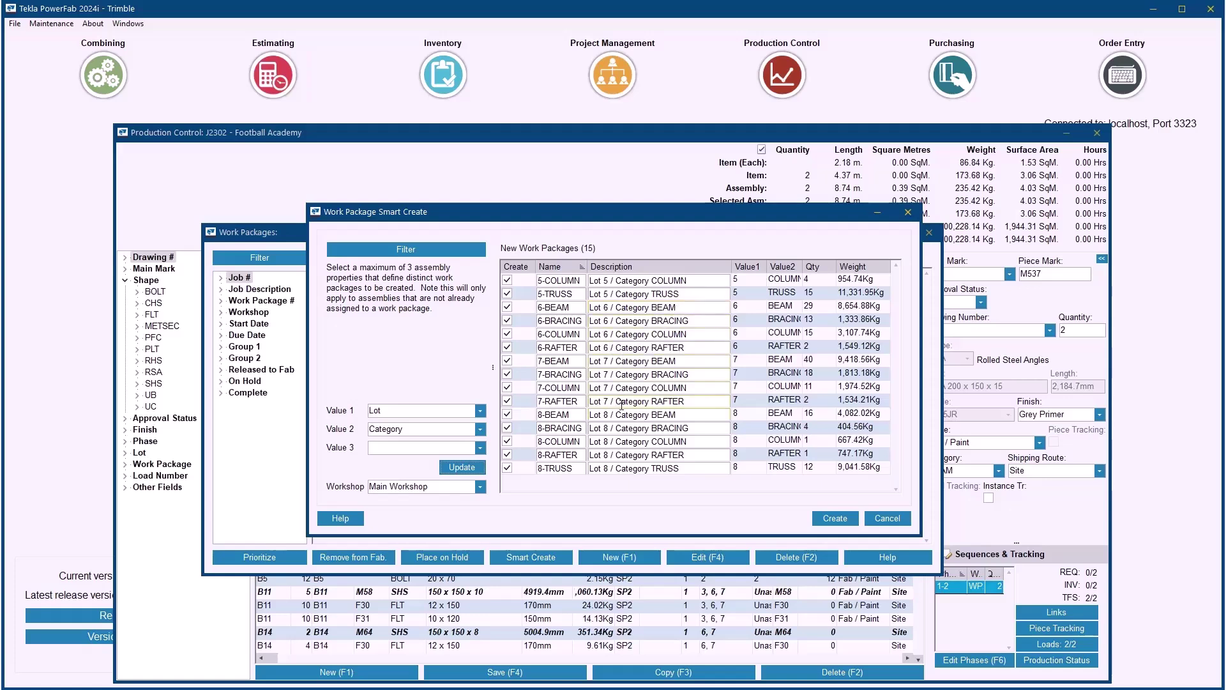
pyautogui.click(480, 429)
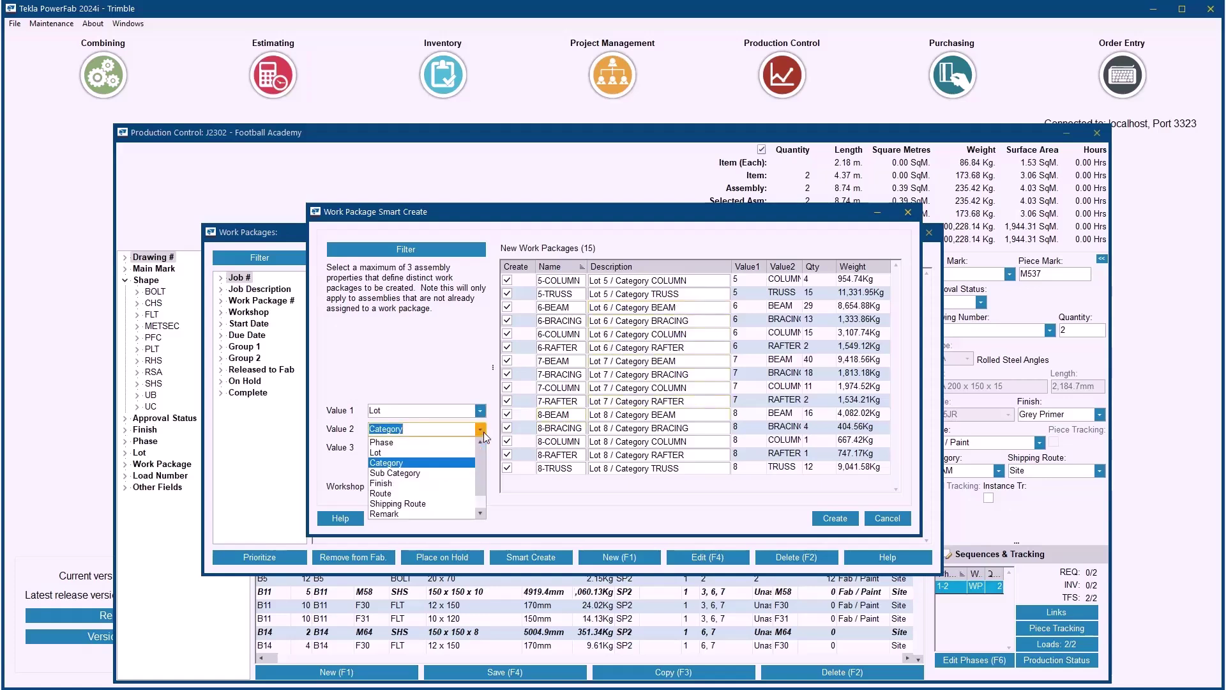
pyautogui.click(432, 464)
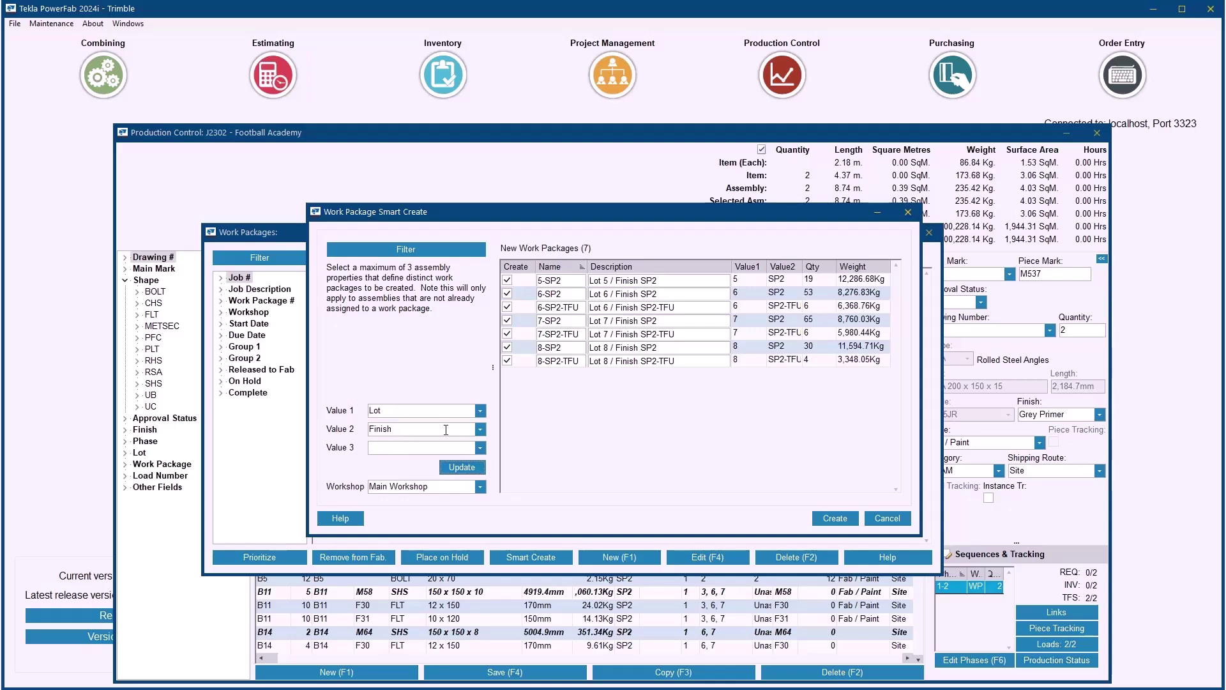
pyautogui.click(384, 429)
pyautogui.press('BackSpace')
# Update to lot-only grouping, name the rows WP5–WP8, and create the four packages
pyautogui.click(478, 466)
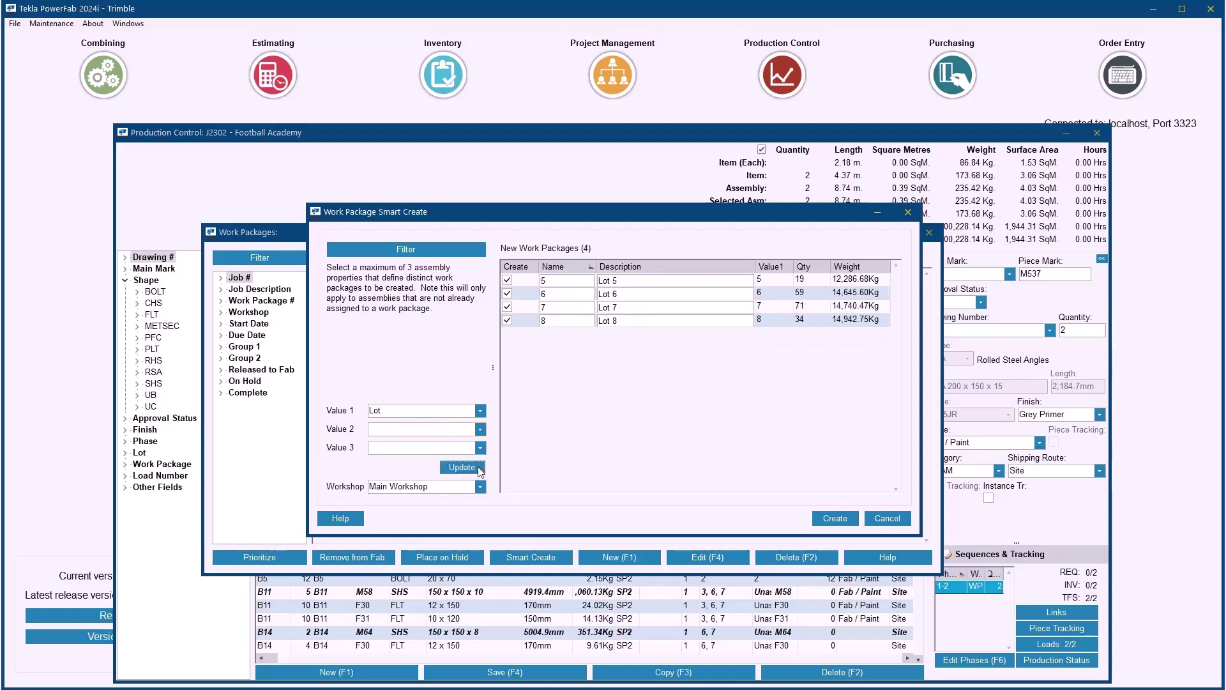
pyautogui.click(545, 284)
pyautogui.write('WP')
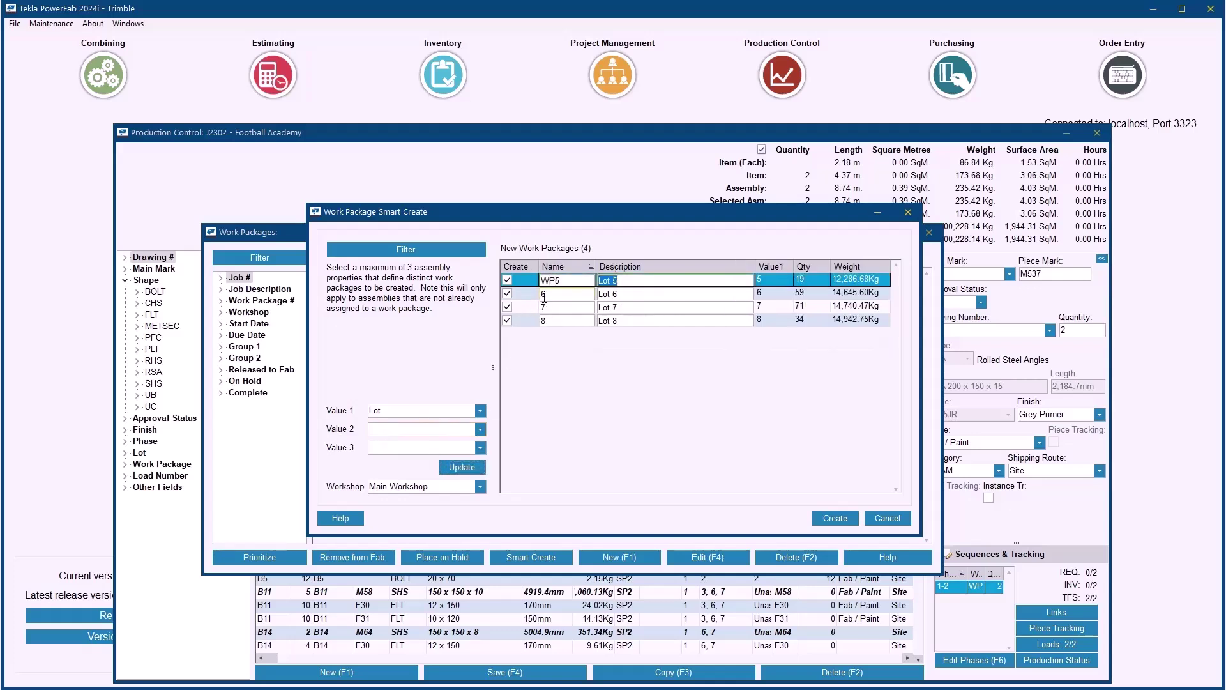
pyautogui.press('Tab')
pyautogui.click(544, 295)
pyautogui.write('WP')
pyautogui.press('Tab')
pyautogui.press('Tab')
pyautogui.write('WPWP')
pyautogui.click(829, 515)
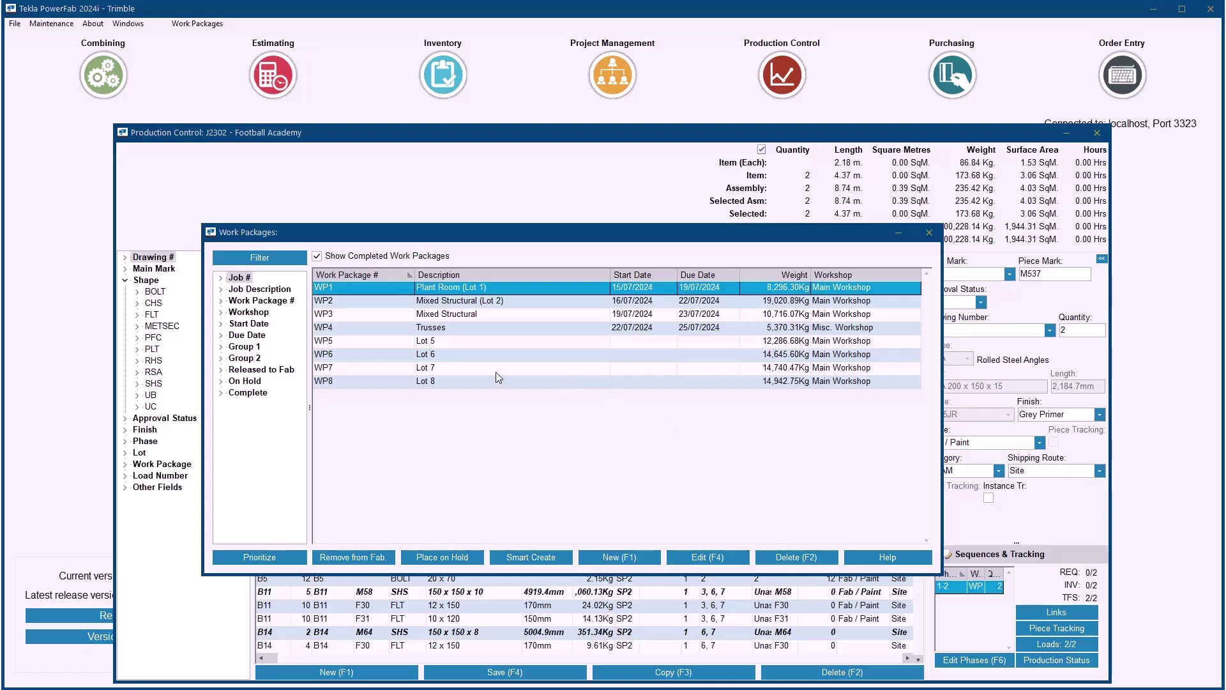
# Review WP5 Lot 5's cut-list workshop warning and return to its Details form
pyautogui.click(458, 343)
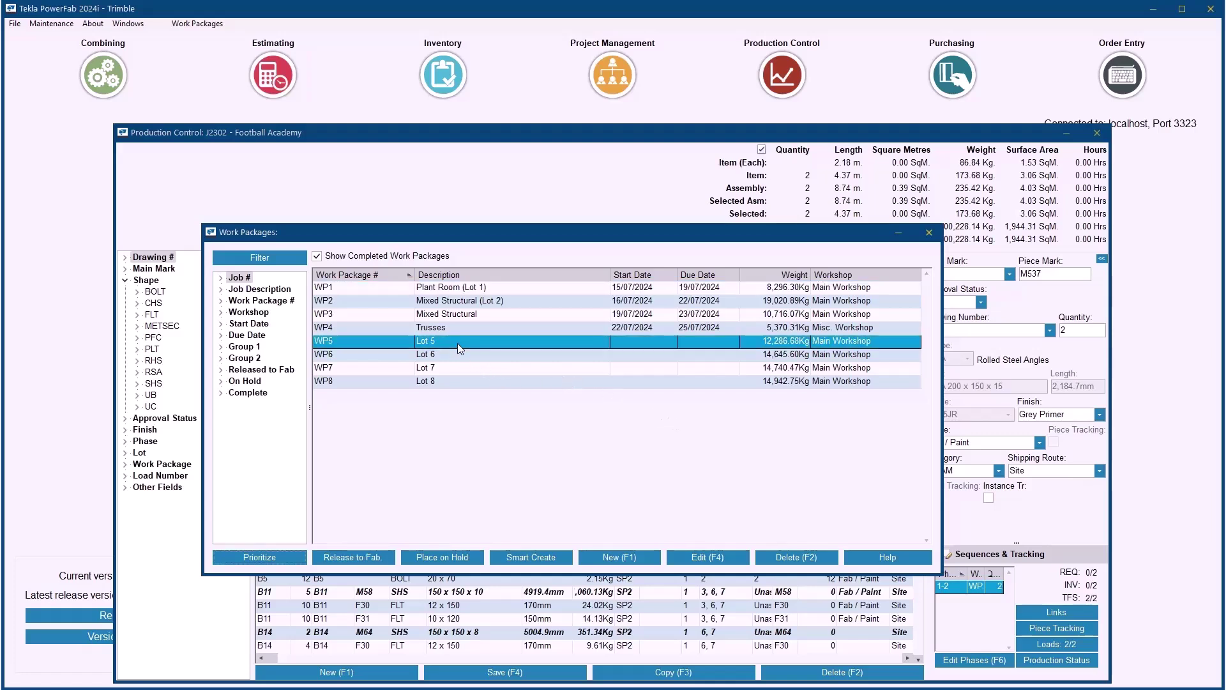
pyautogui.doubleClick(457, 342)
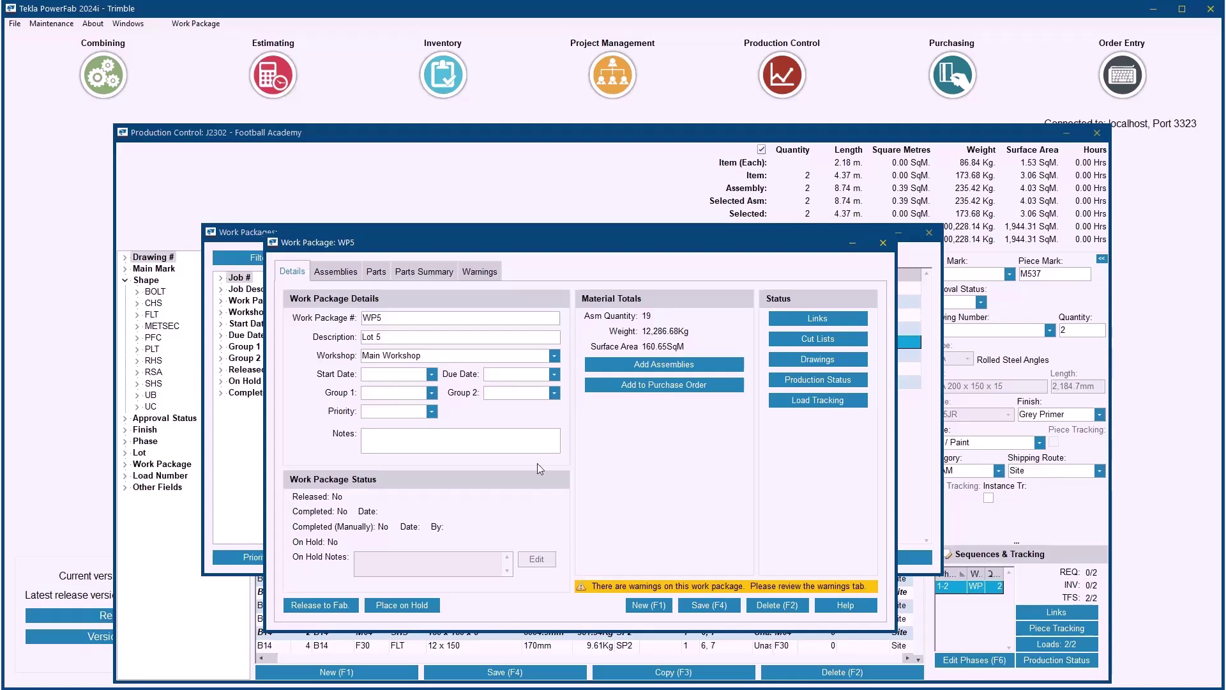
pyautogui.click(480, 273)
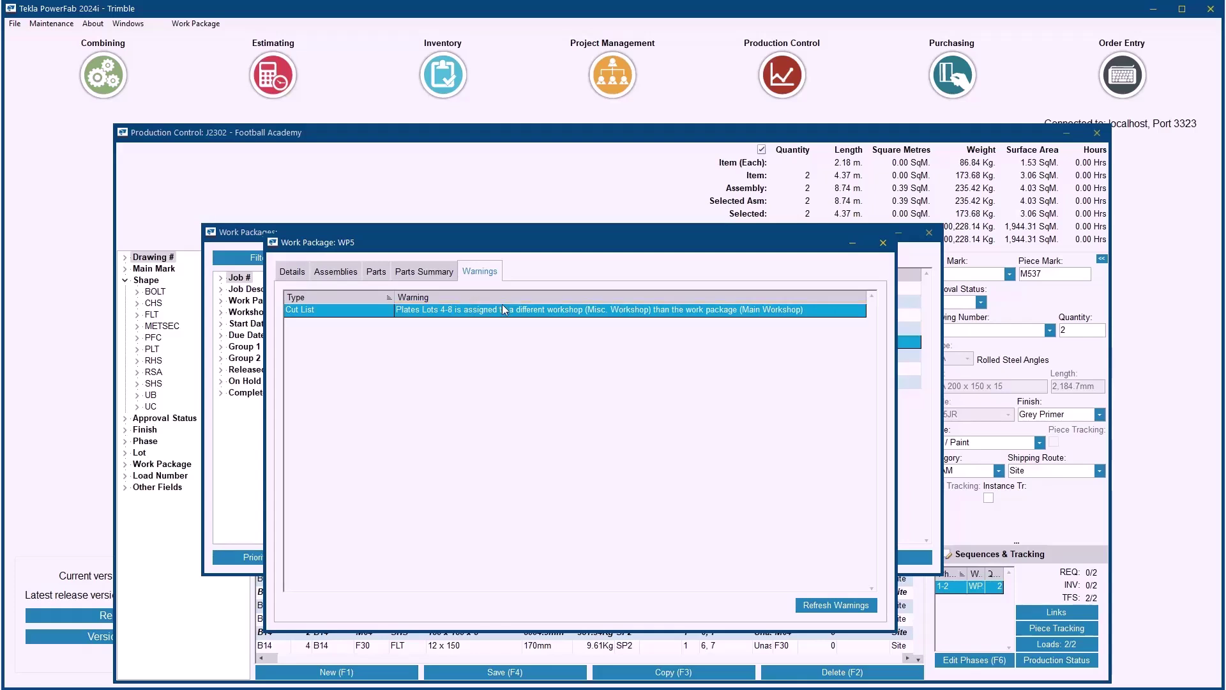
pyautogui.doubleClick(503, 307)
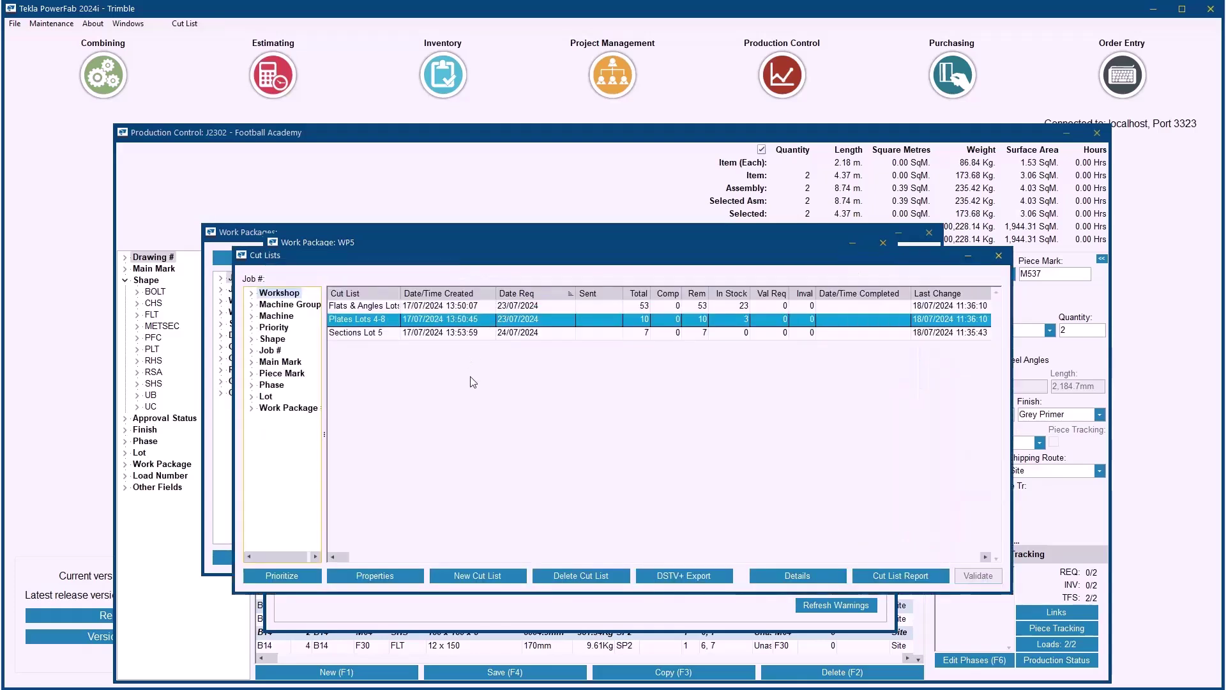
pyautogui.click(1000, 254)
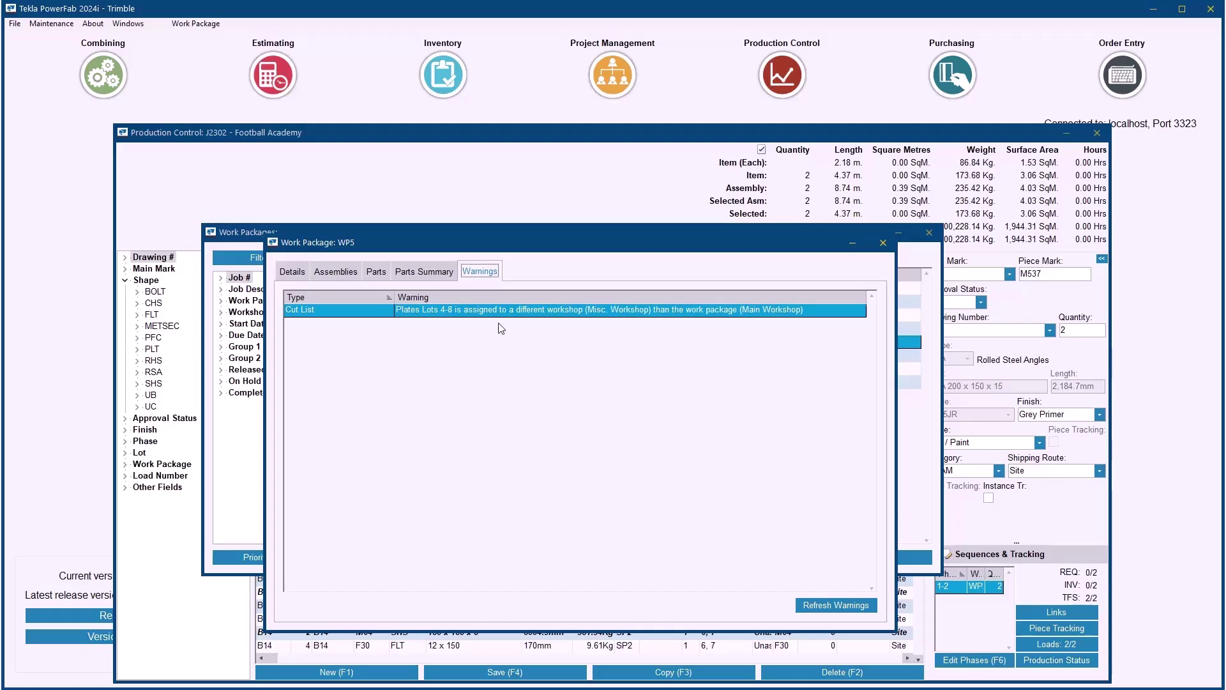
pyautogui.click(291, 272)
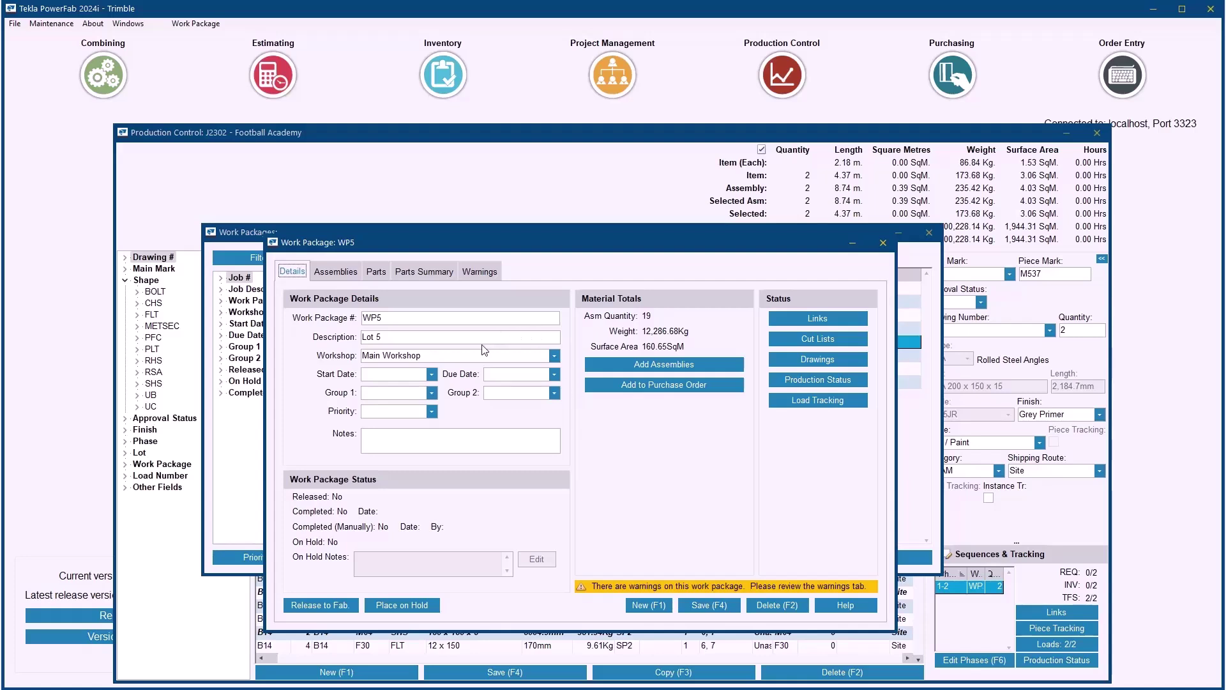
# Save WP5 with SH Fabrication, start 22/07/2024, due 26/07/2024, Group 2 Subcontract
pyautogui.click(553, 356)
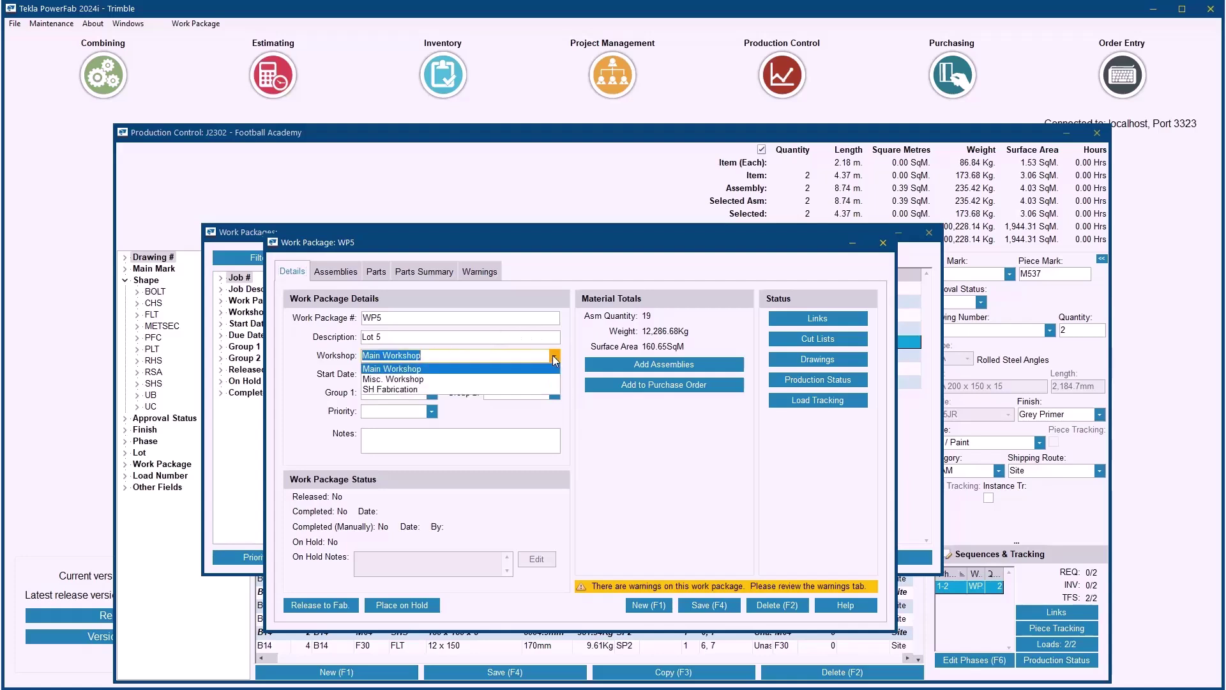
pyautogui.click(384, 391)
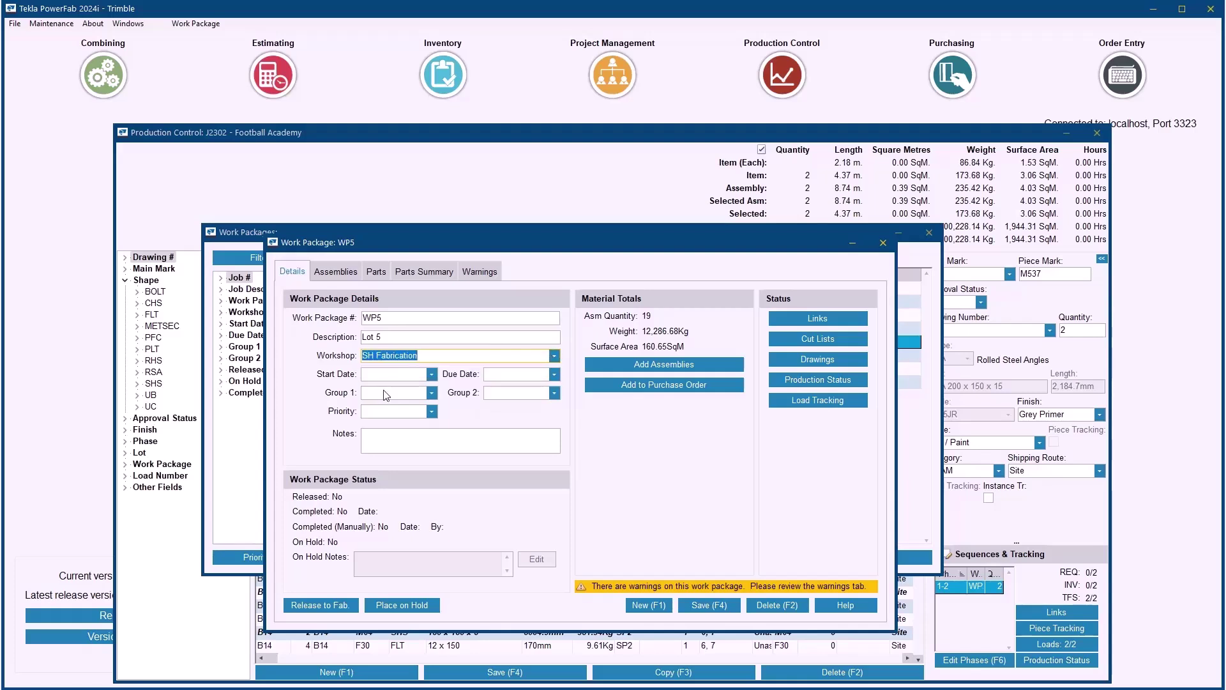
pyautogui.click(432, 374)
pyautogui.click(373, 497)
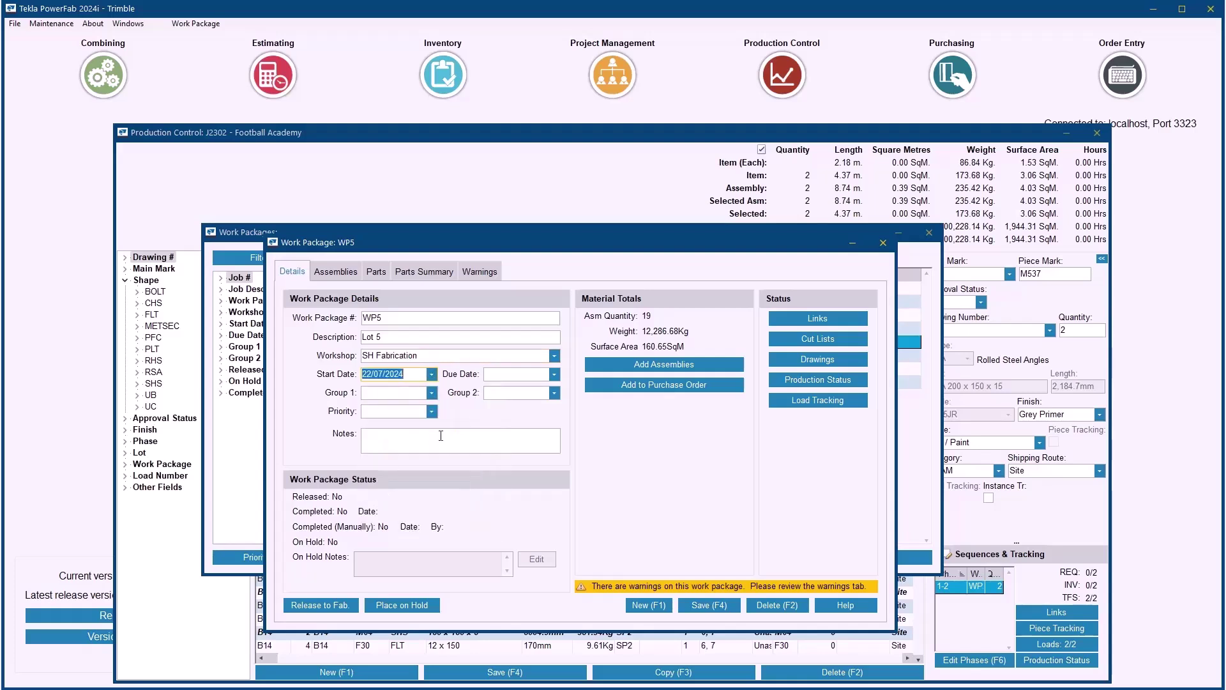
pyautogui.click(554, 373)
pyautogui.click(575, 497)
pyautogui.click(534, 396)
pyautogui.write('Subcontract')
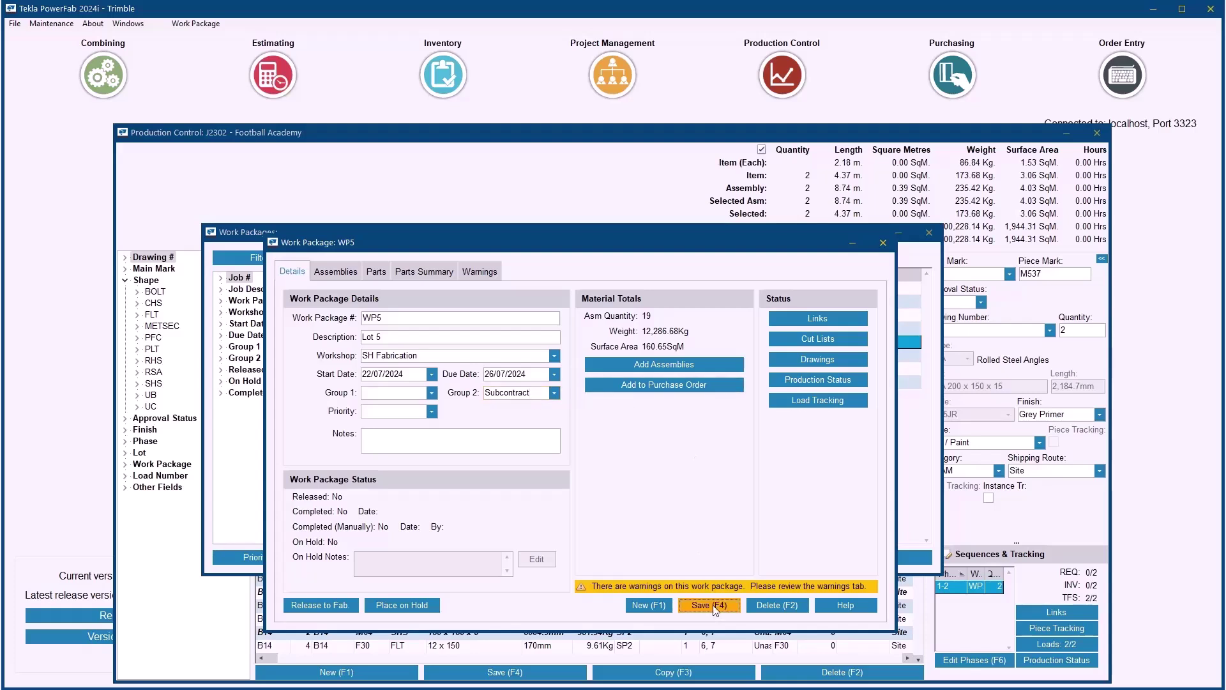
pyautogui.click(714, 599)
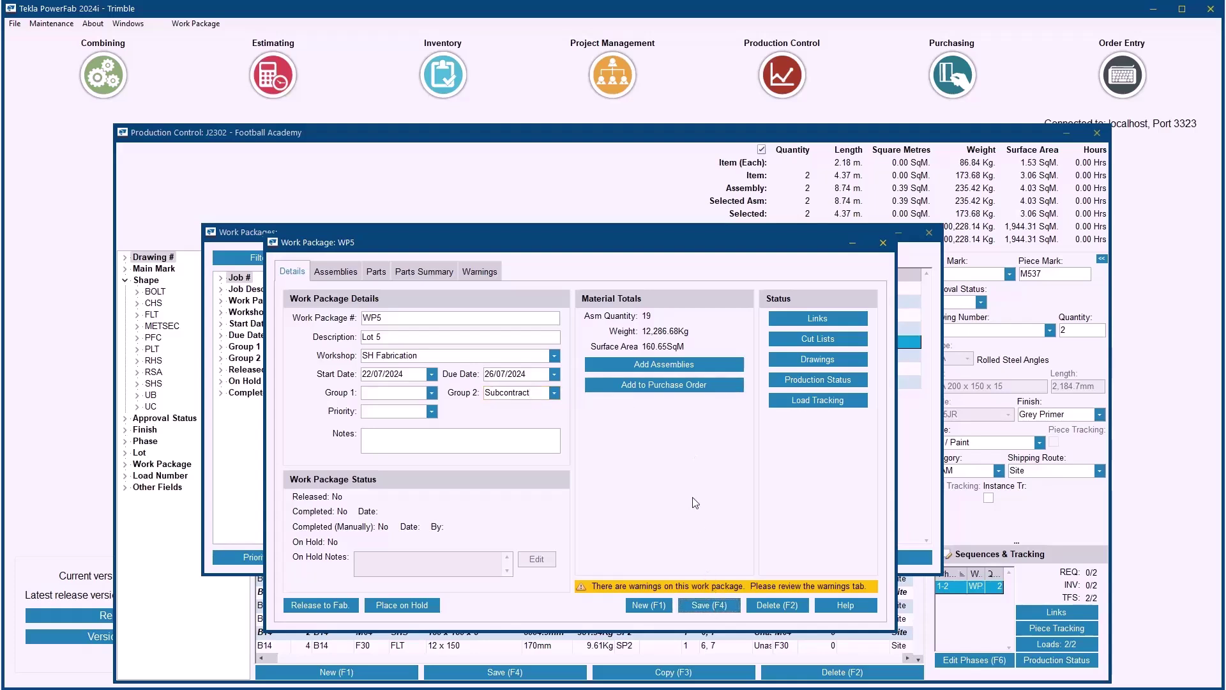
# Add WP5's assemblies to PO-000062 with one line for each assembly
pyautogui.click(648, 385)
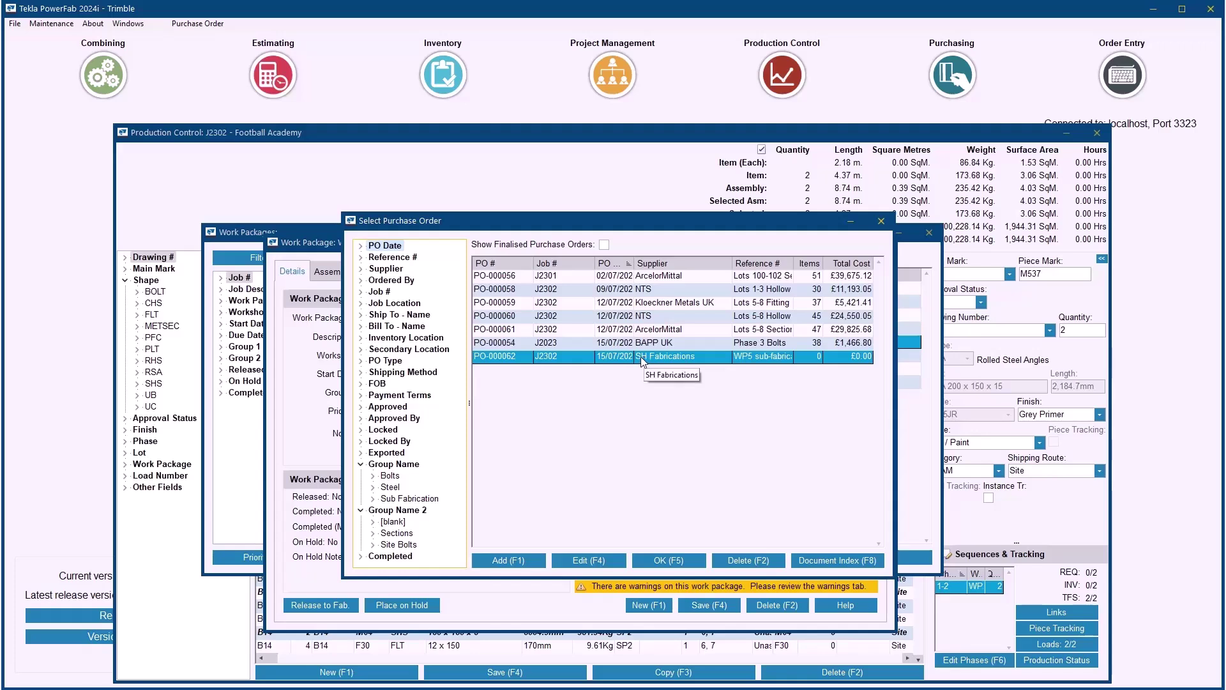
pyautogui.doubleClick(639, 359)
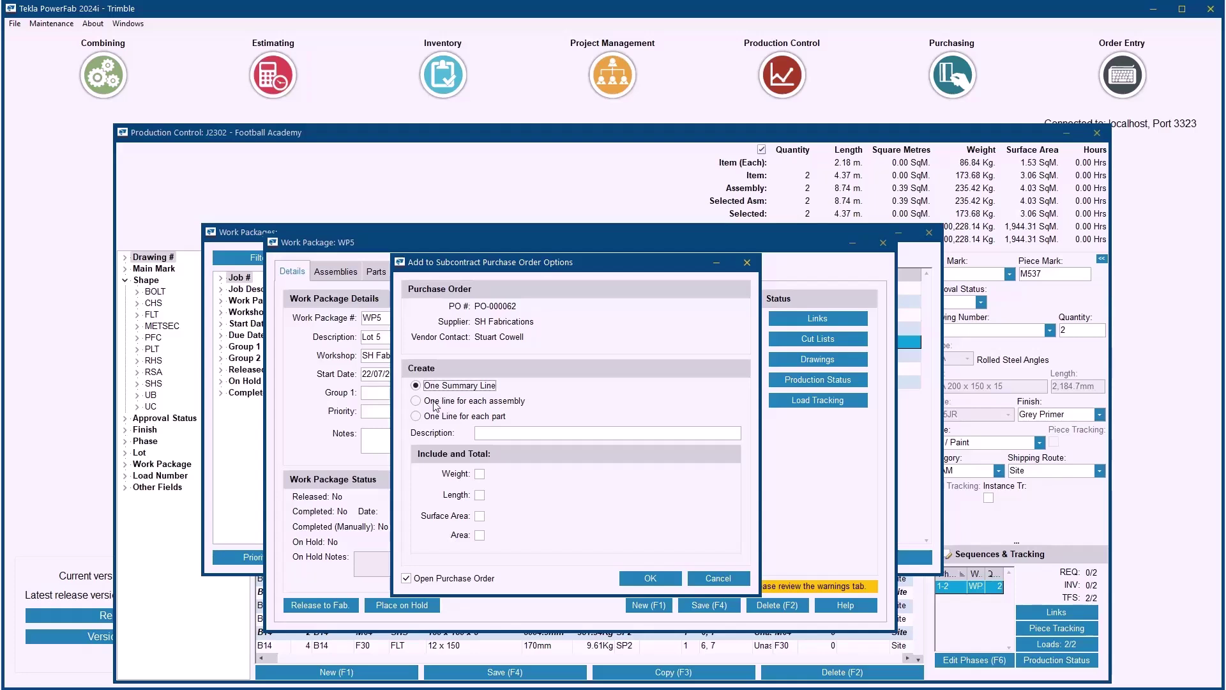
pyautogui.click(433, 402)
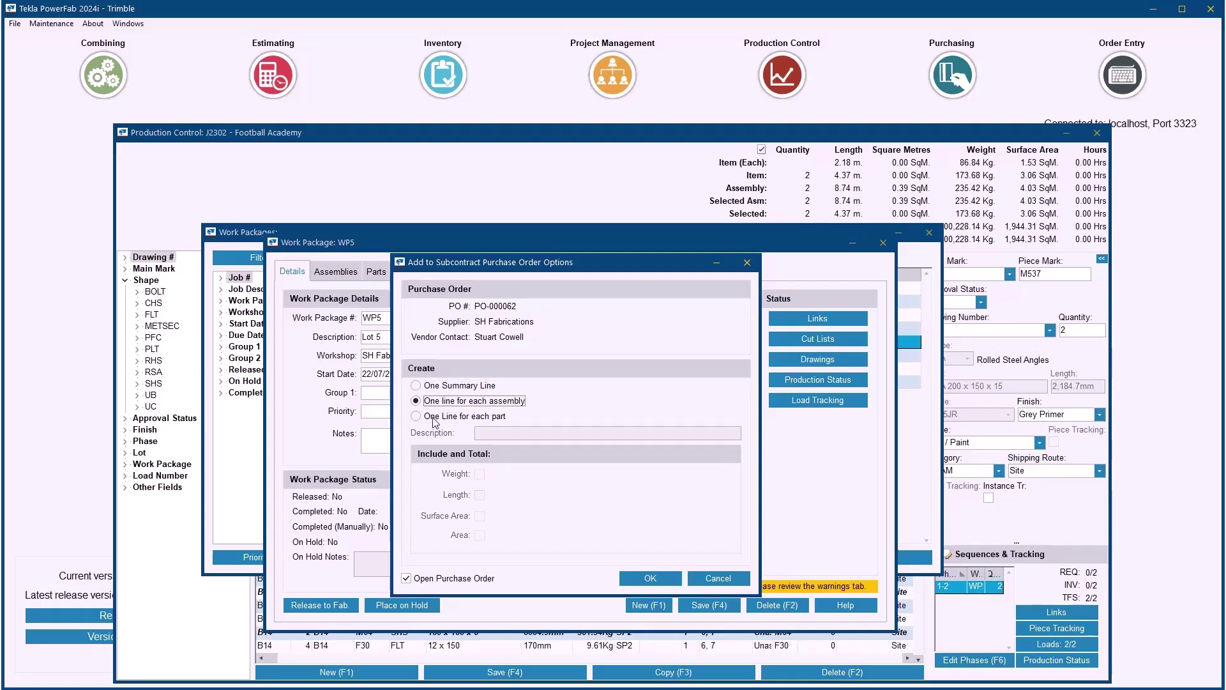
pyautogui.click(442, 409)
pyautogui.click(652, 578)
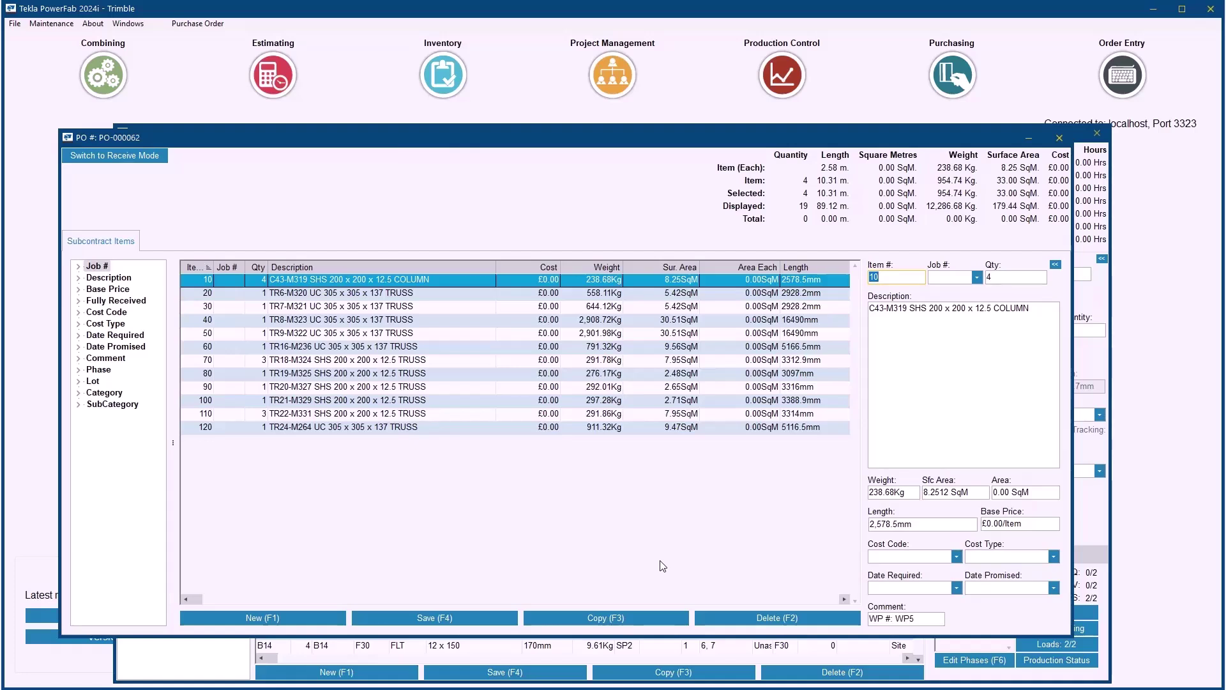
pyautogui.click(1058, 139)
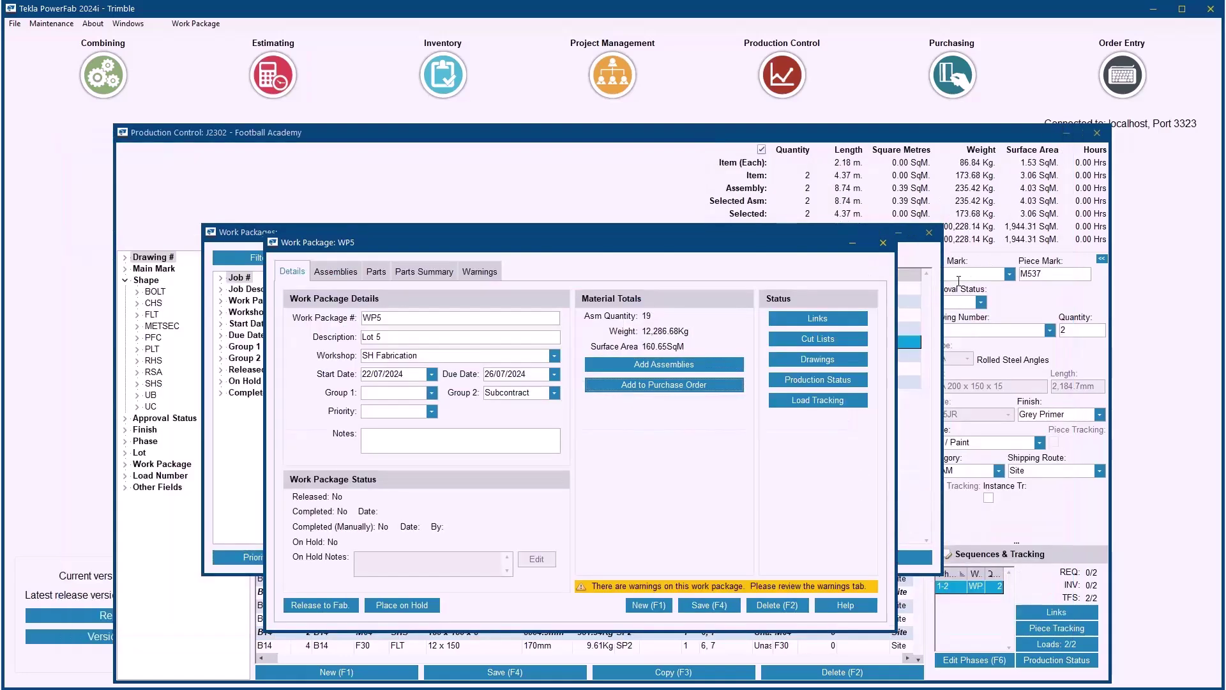
# Close the WP5, Work Packages and J2302 Production Control windows
pyautogui.click(886, 247)
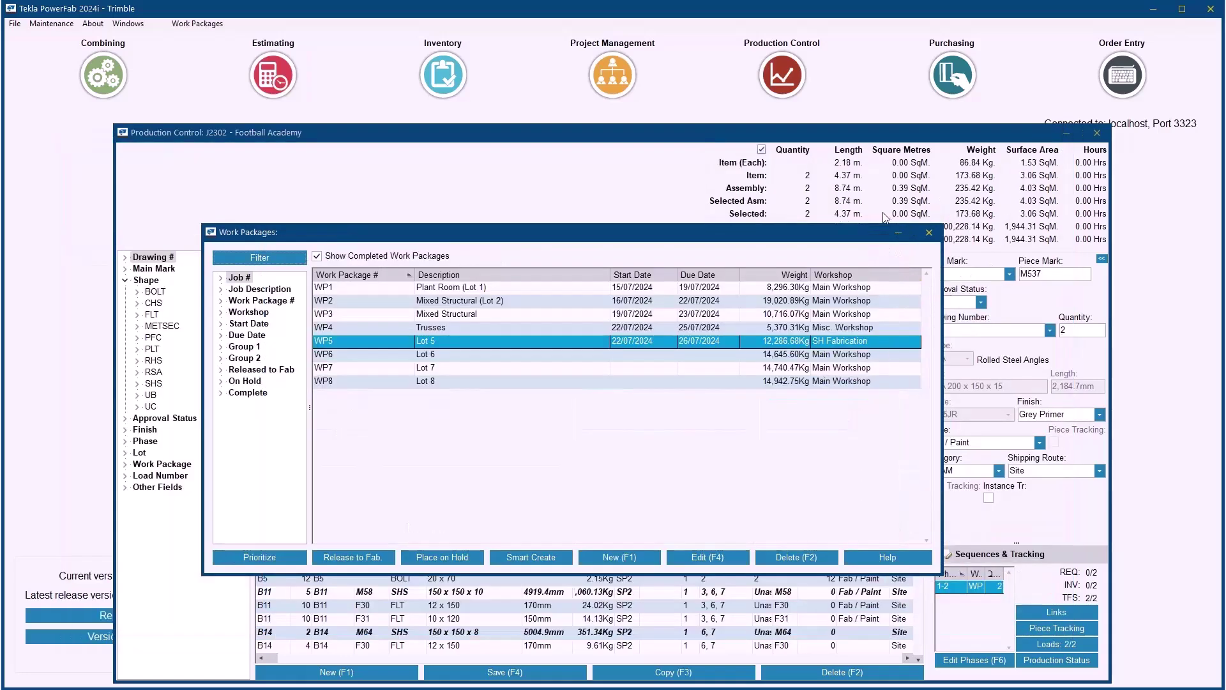
pyautogui.click(929, 232)
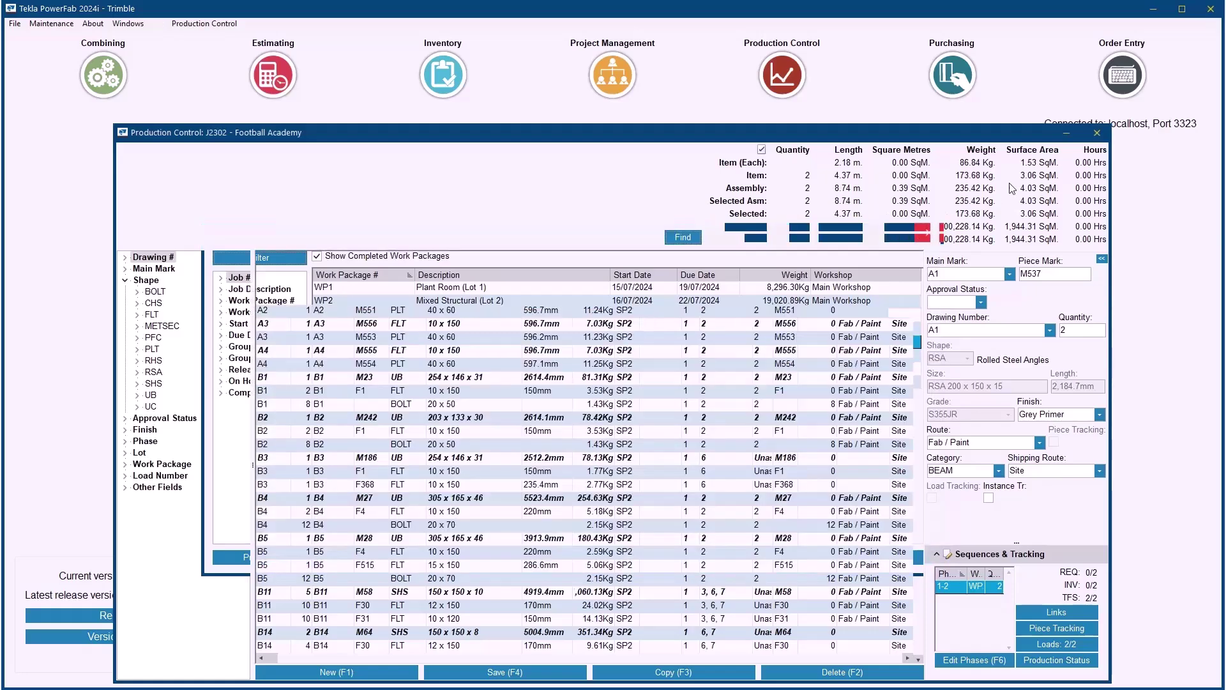
pyautogui.click(1096, 135)
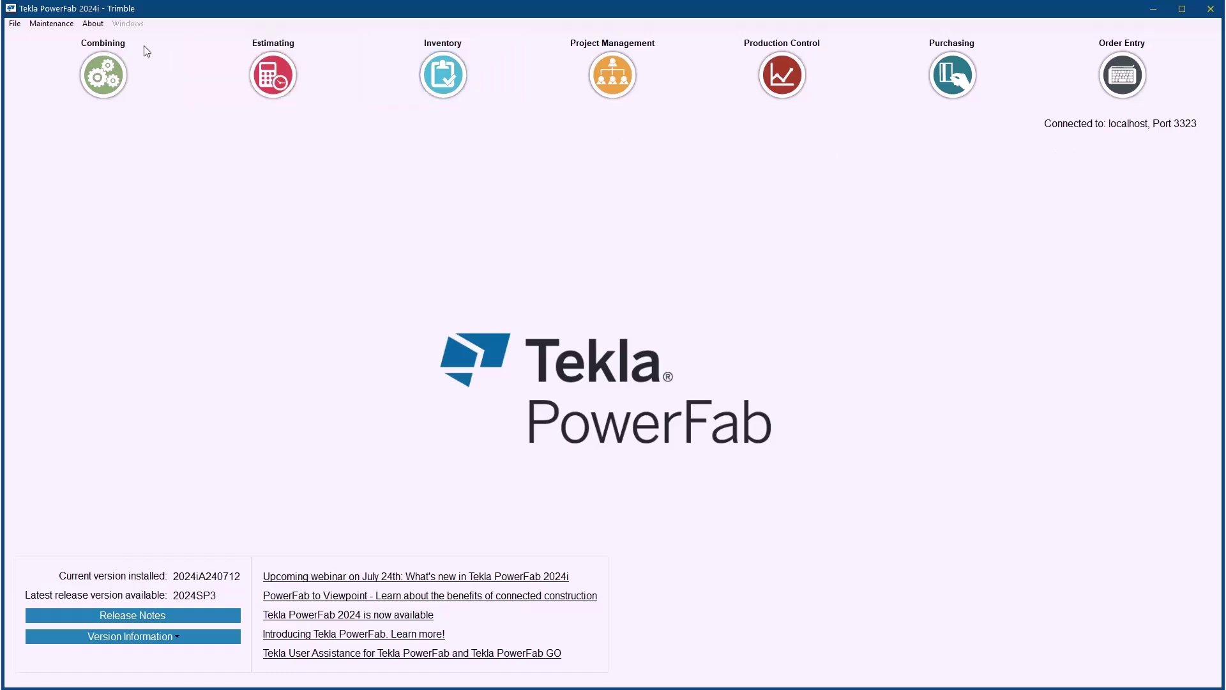
# Open the Production Control Work Packages list including every job
pyautogui.click(53, 23)
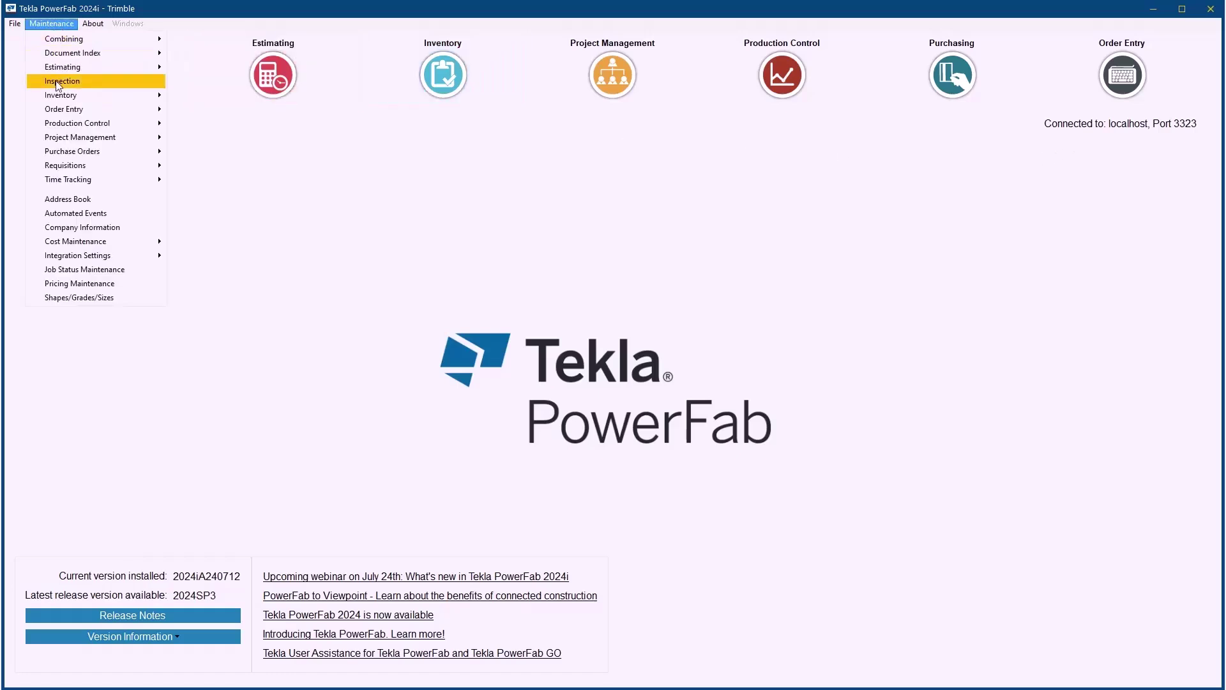
pyautogui.moveTo(77, 123)
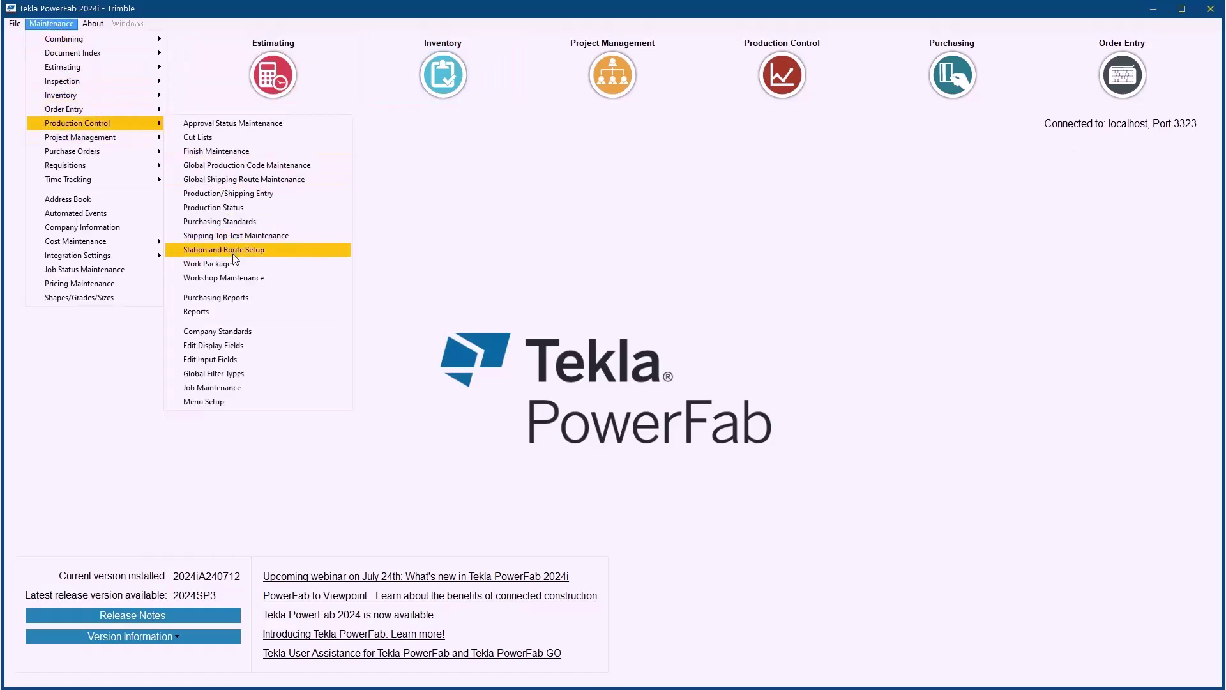
pyautogui.click(238, 263)
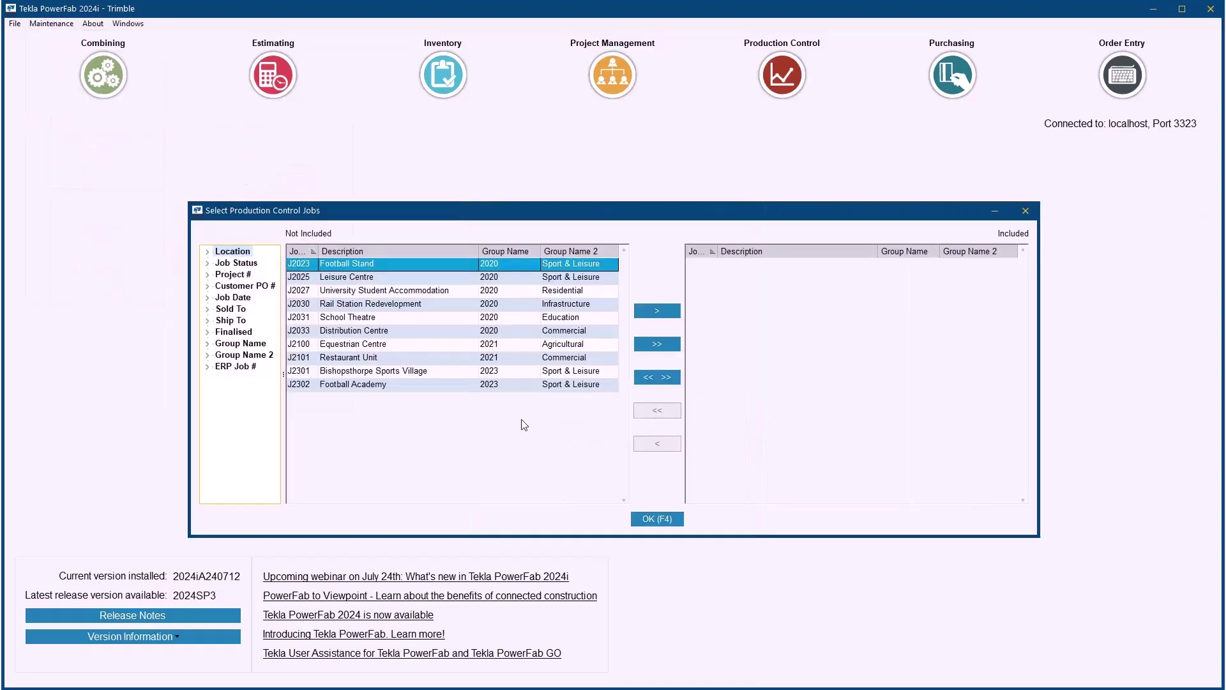
pyautogui.click(642, 404)
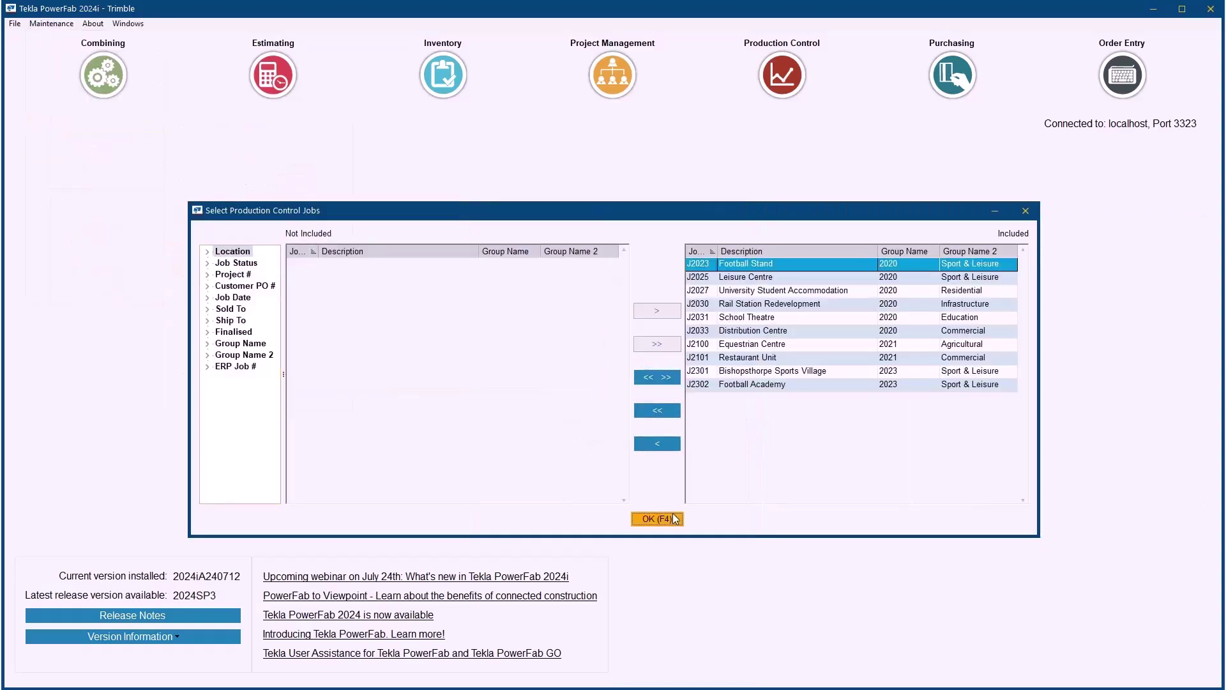
pyautogui.click(657, 519)
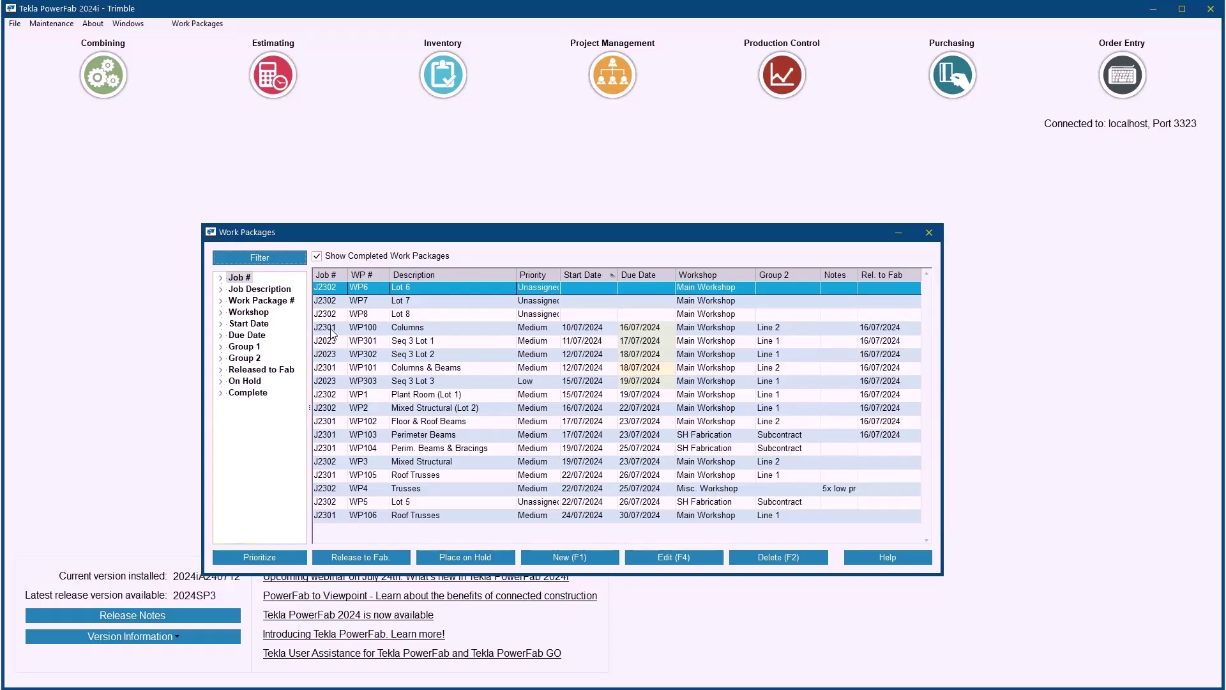
# Hide completed packages, check WP3 Mixed Structural's details, and release it to fabrication
pyautogui.click(316, 257)
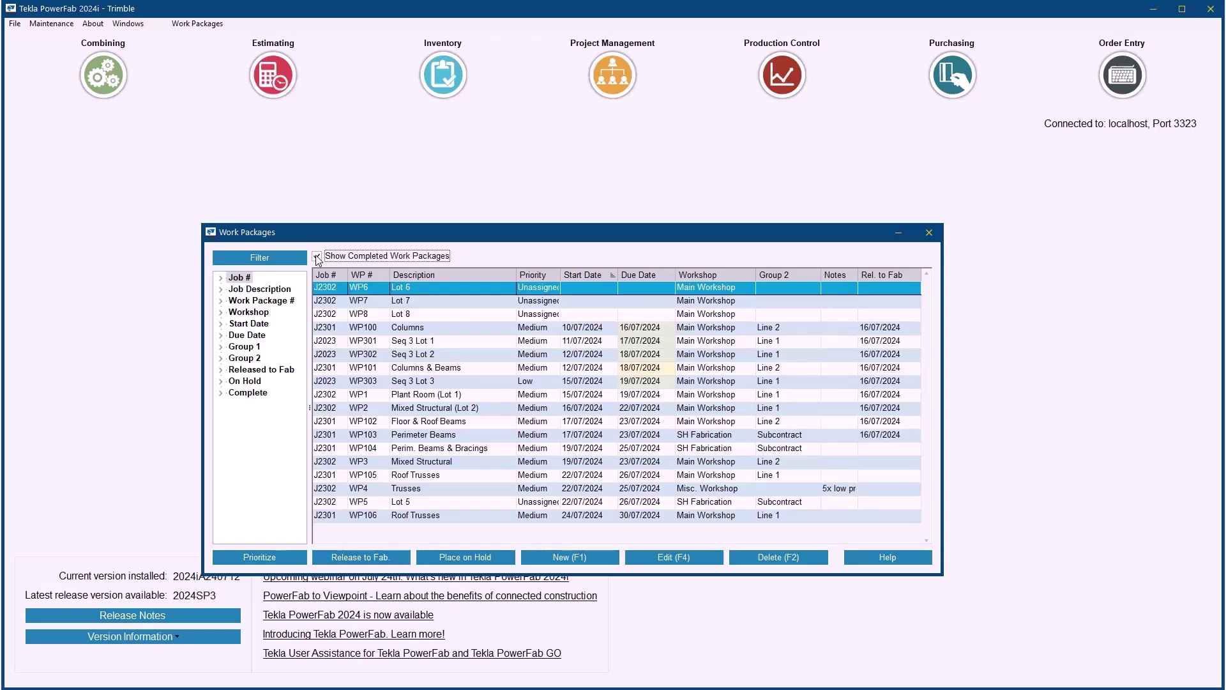
pyautogui.click(317, 257)
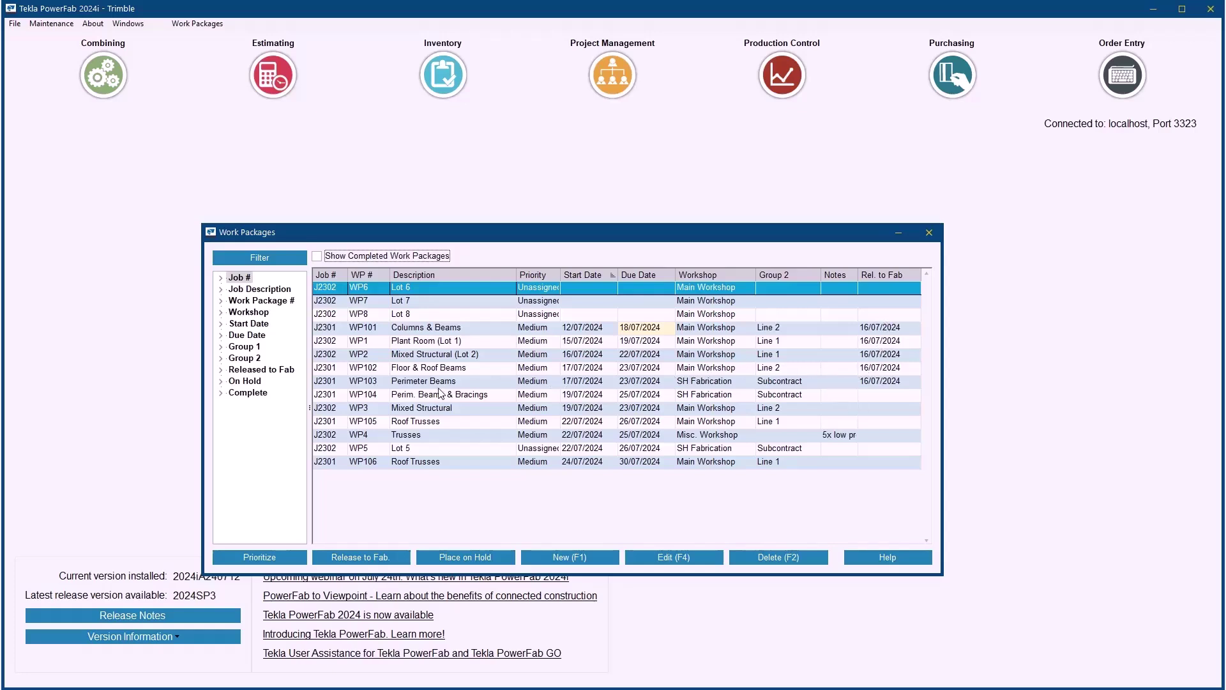
pyautogui.click(415, 413)
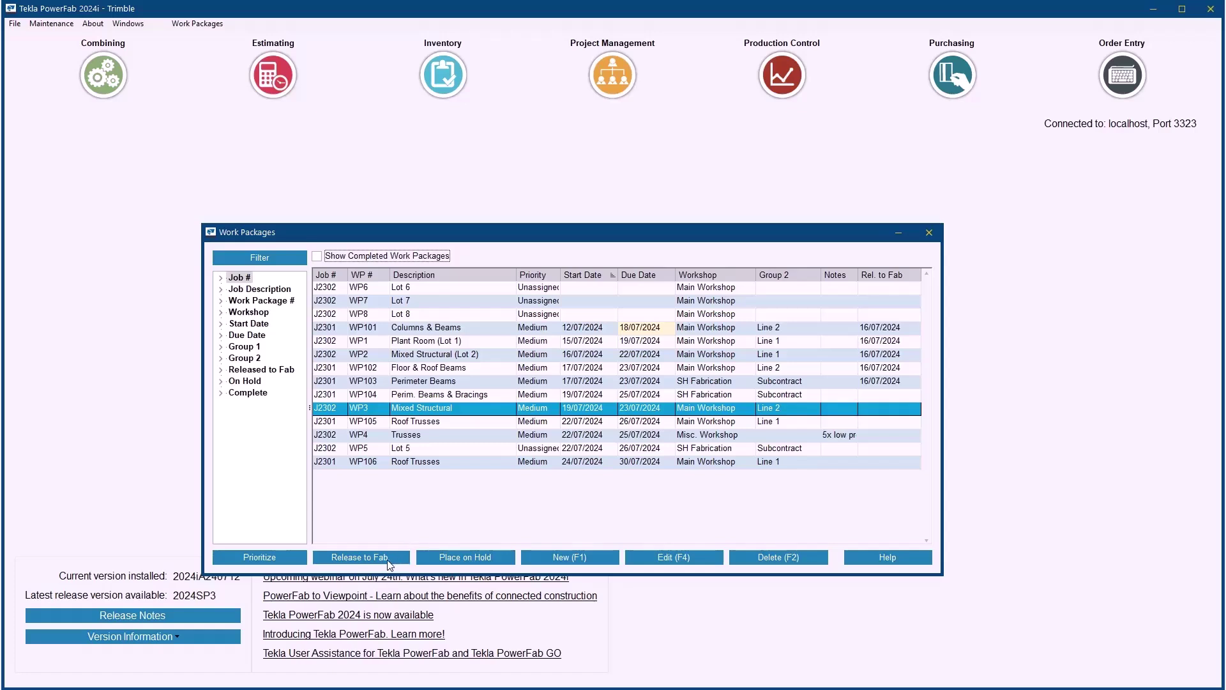
pyautogui.doubleClick(387, 411)
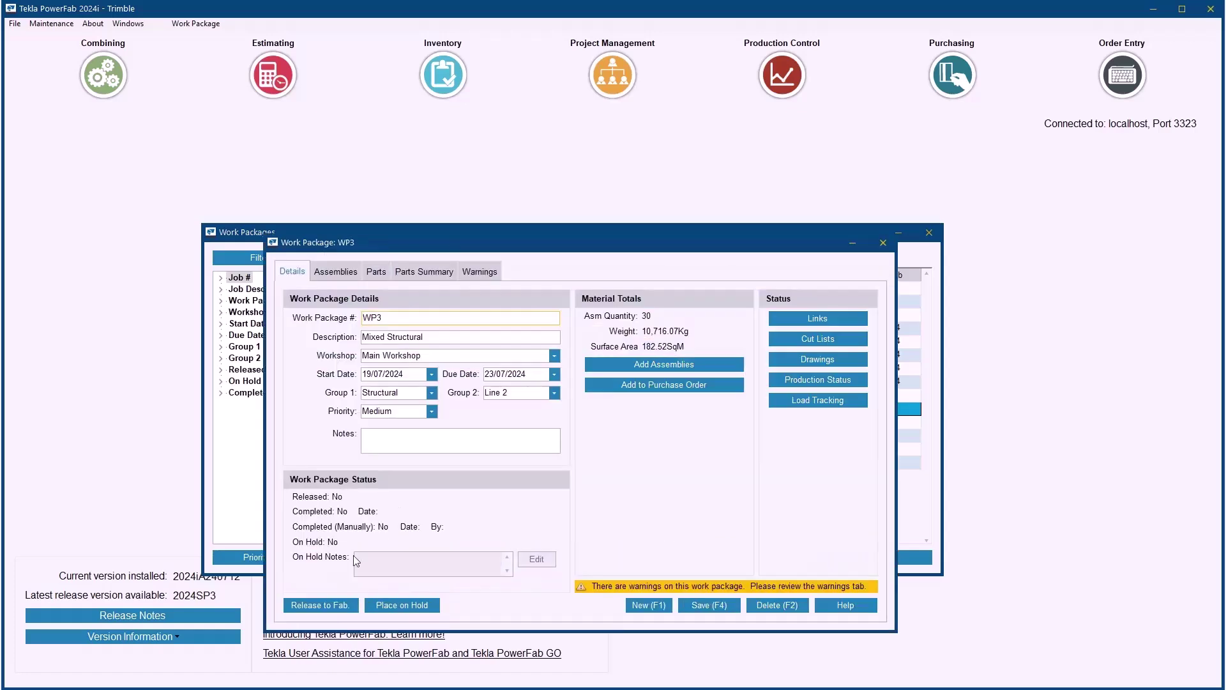
pyautogui.click(883, 243)
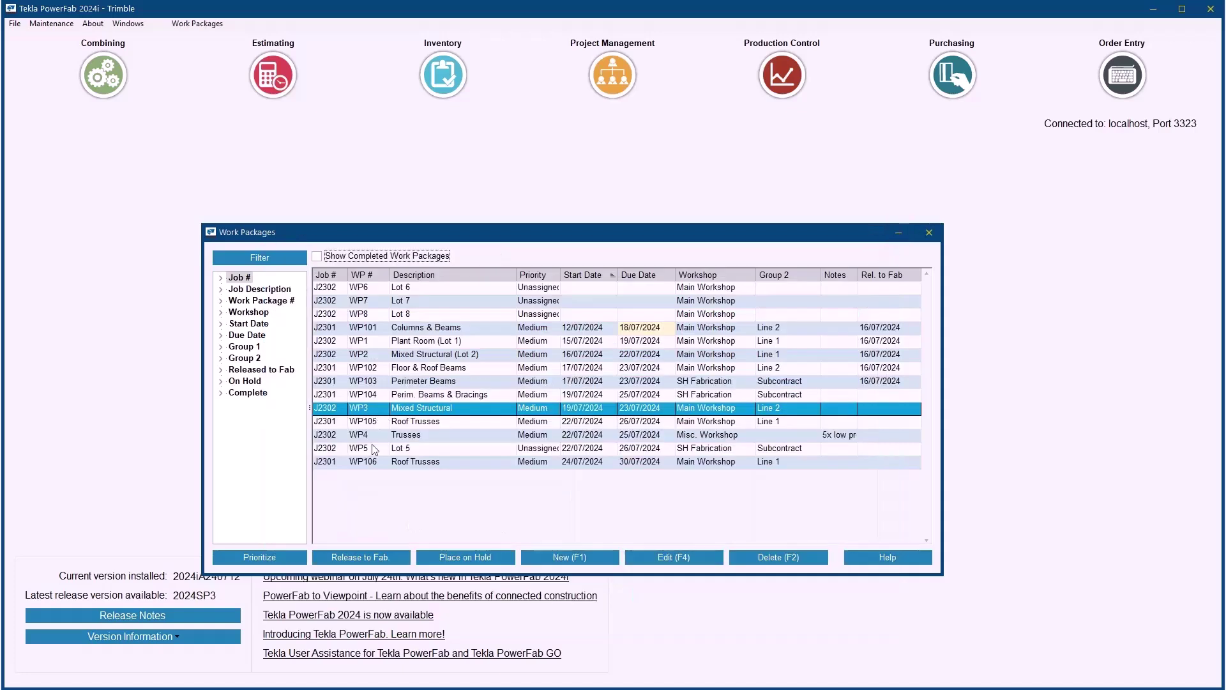
pyautogui.click(379, 557)
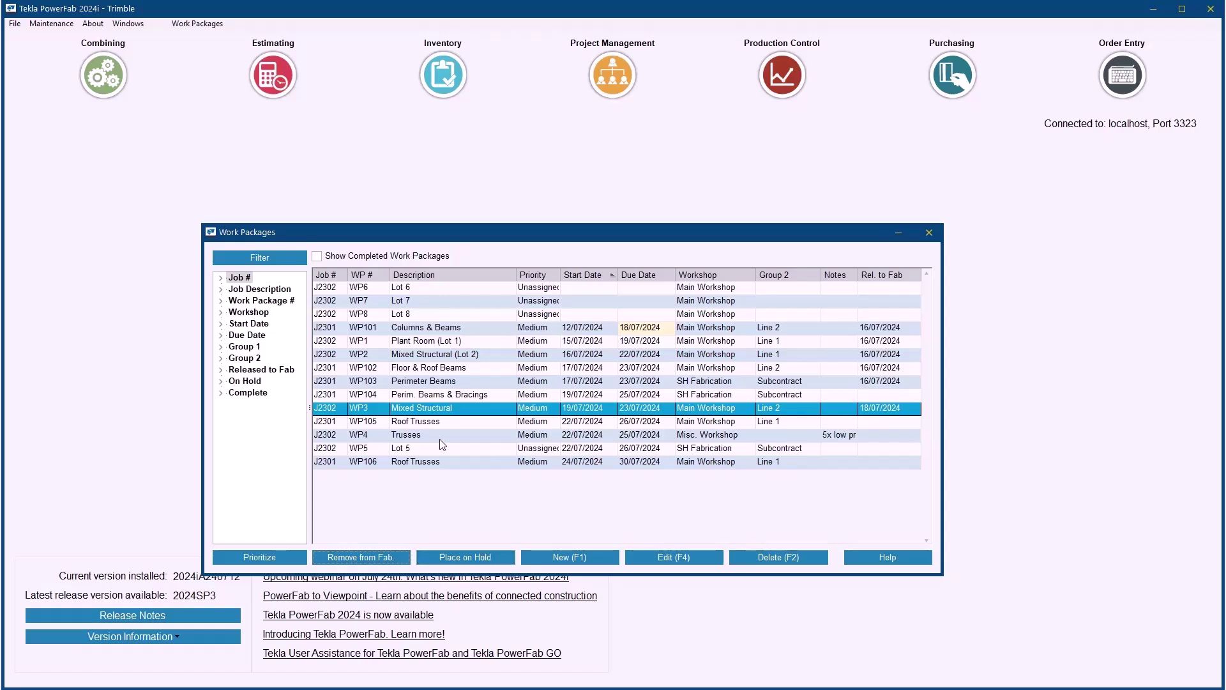
# Check WP2's warnings and place it on hold with note 'Awaiting drawing approval'
pyautogui.click(418, 357)
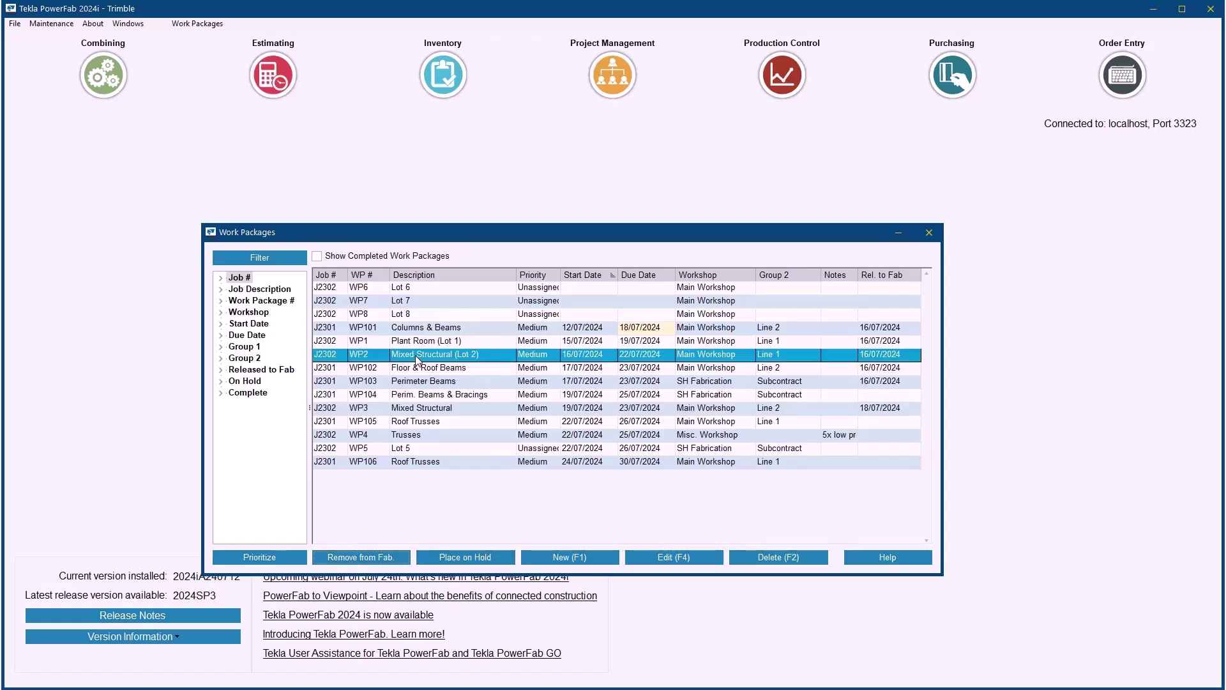
pyautogui.doubleClick(417, 359)
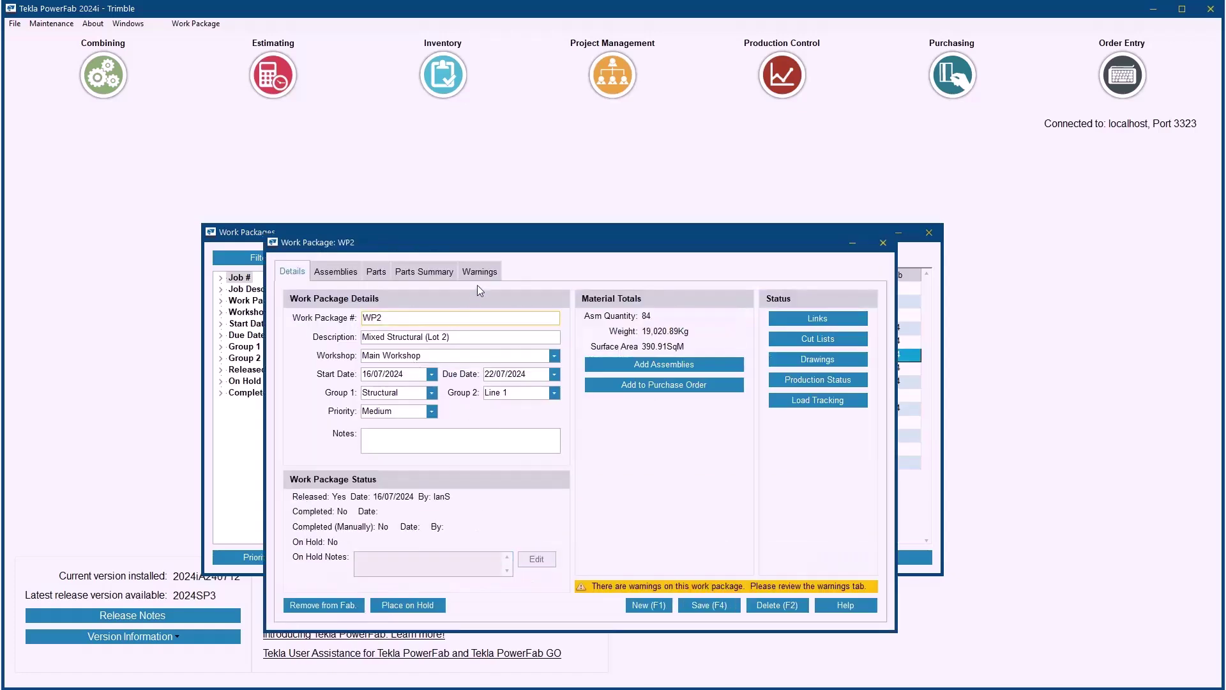
pyautogui.click(481, 274)
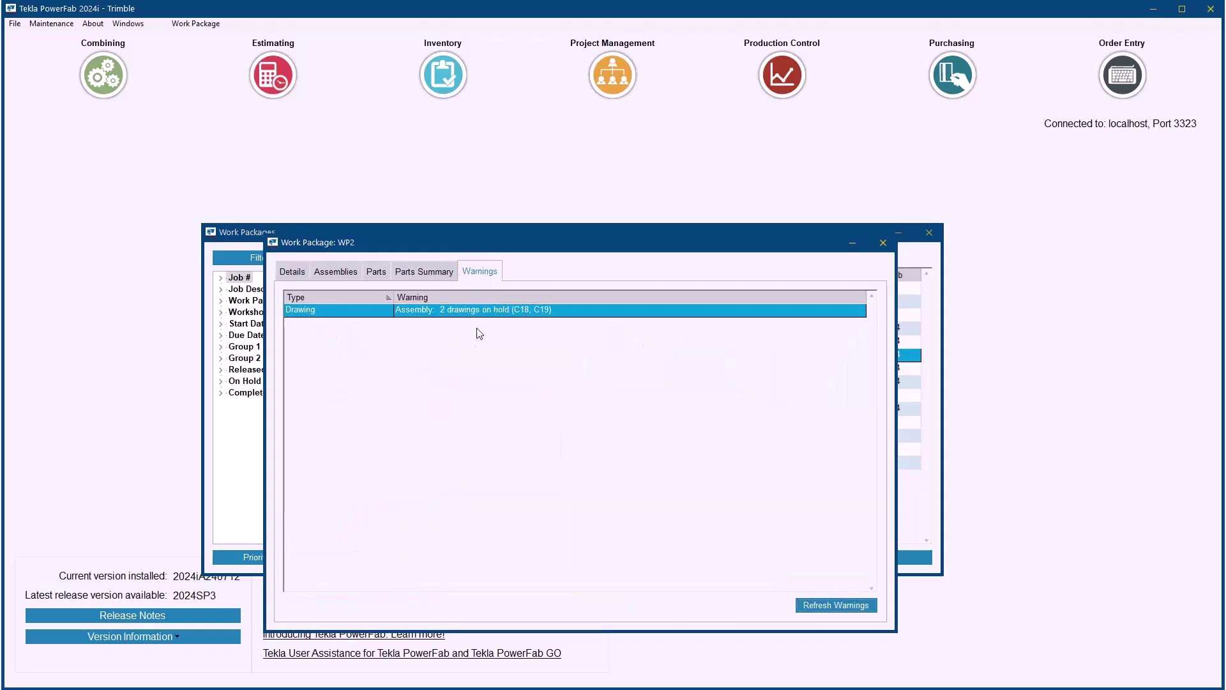
pyautogui.click(292, 270)
pyautogui.click(432, 608)
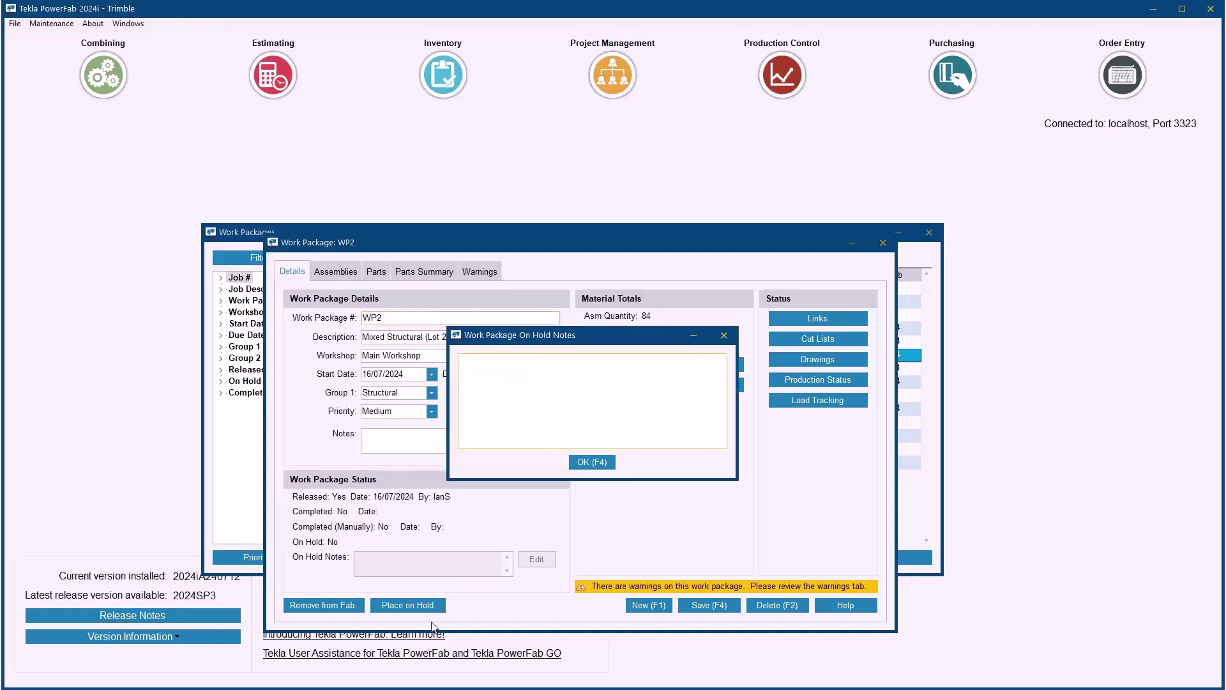
pyautogui.write('Awaiting drawing approval')
pyautogui.click(587, 463)
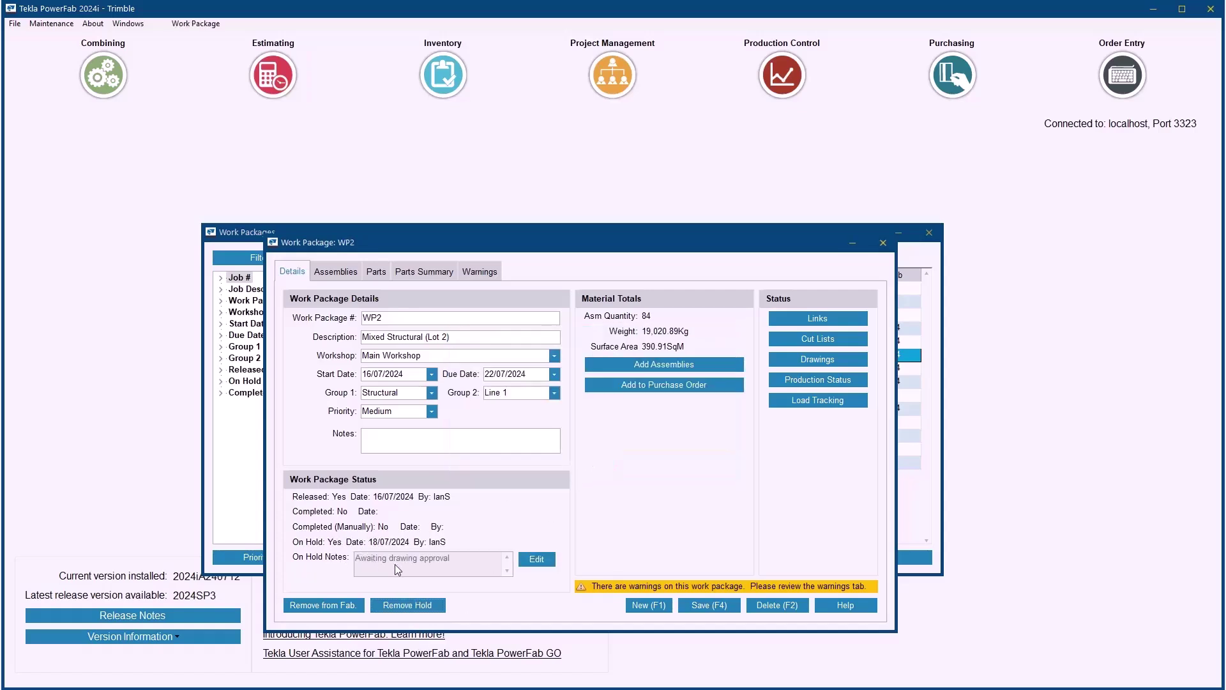
pyautogui.click(885, 242)
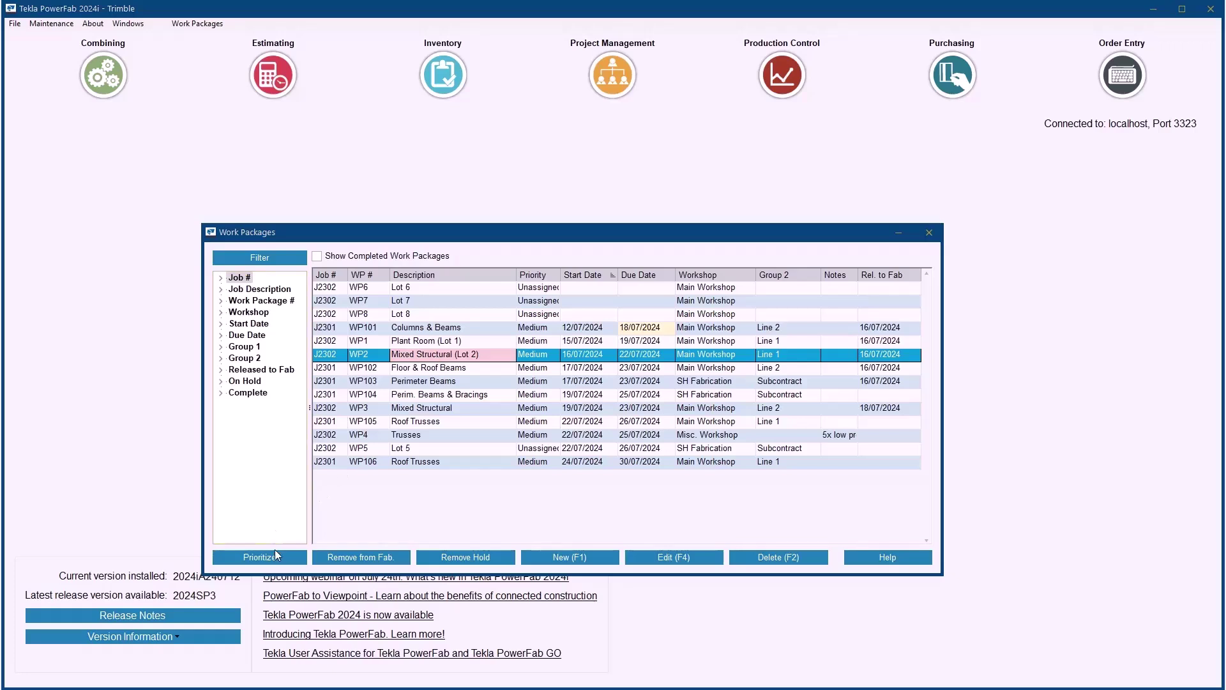
# Browse the Prioritize view, its field settings and WP1 Plant Room's edit form without changes
pyautogui.click(260, 559)
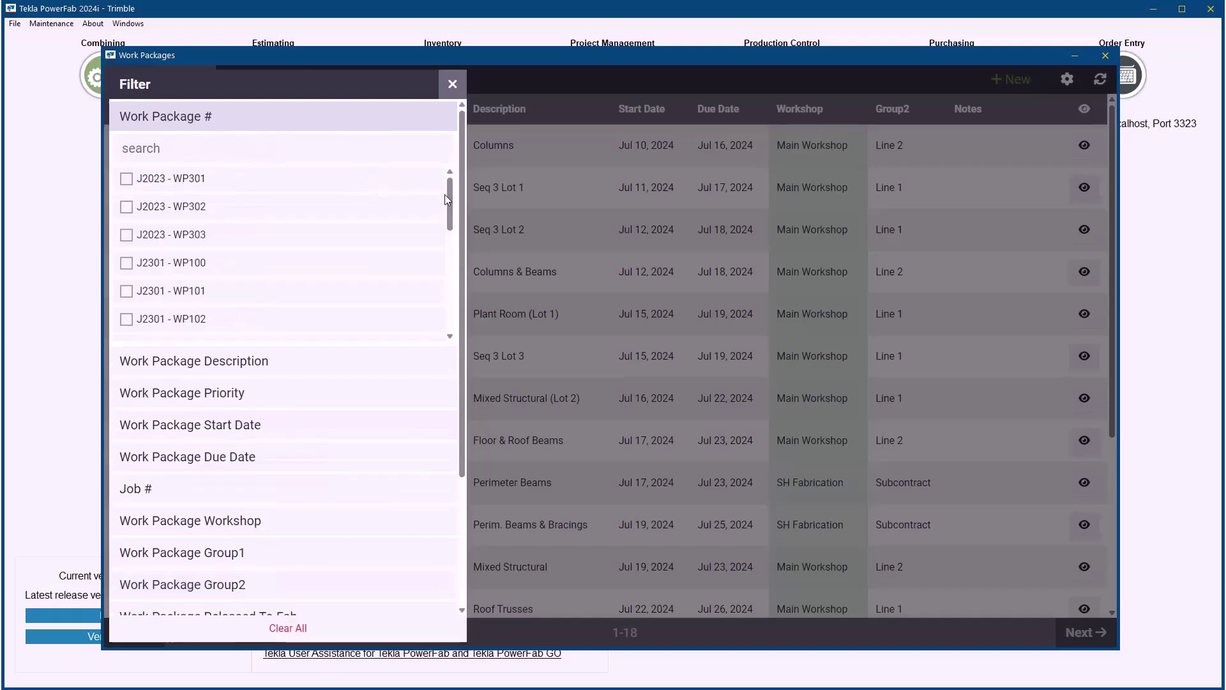
pyautogui.click(453, 83)
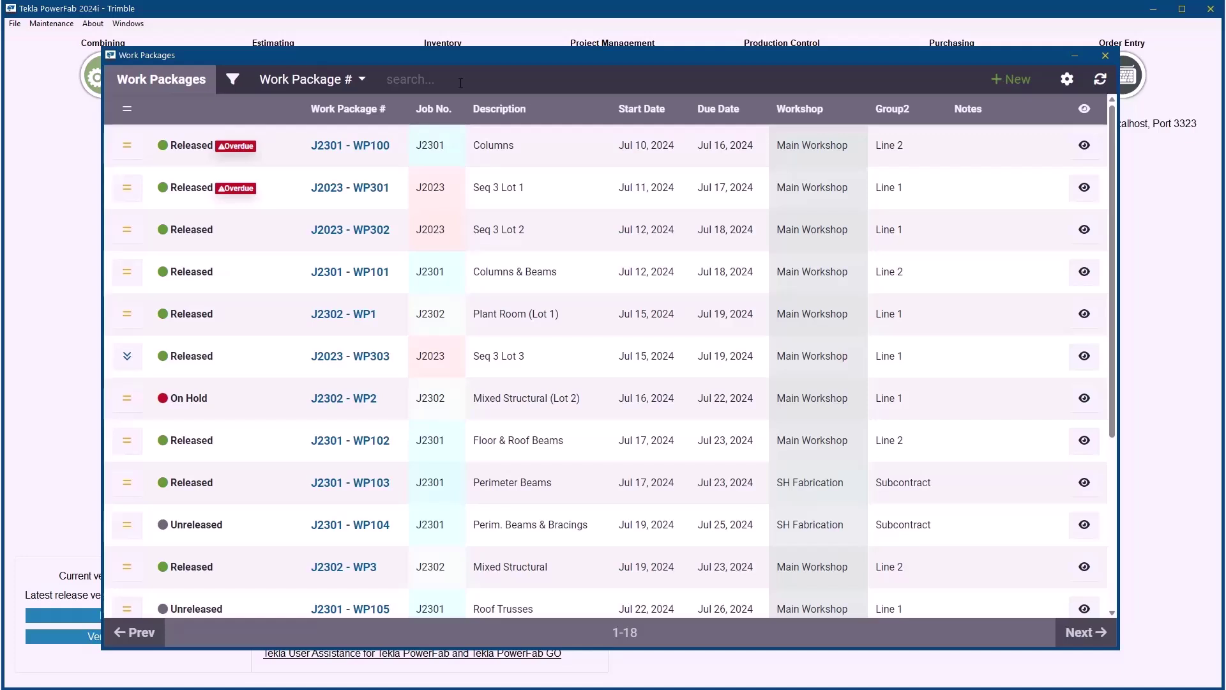
pyautogui.click(1068, 82)
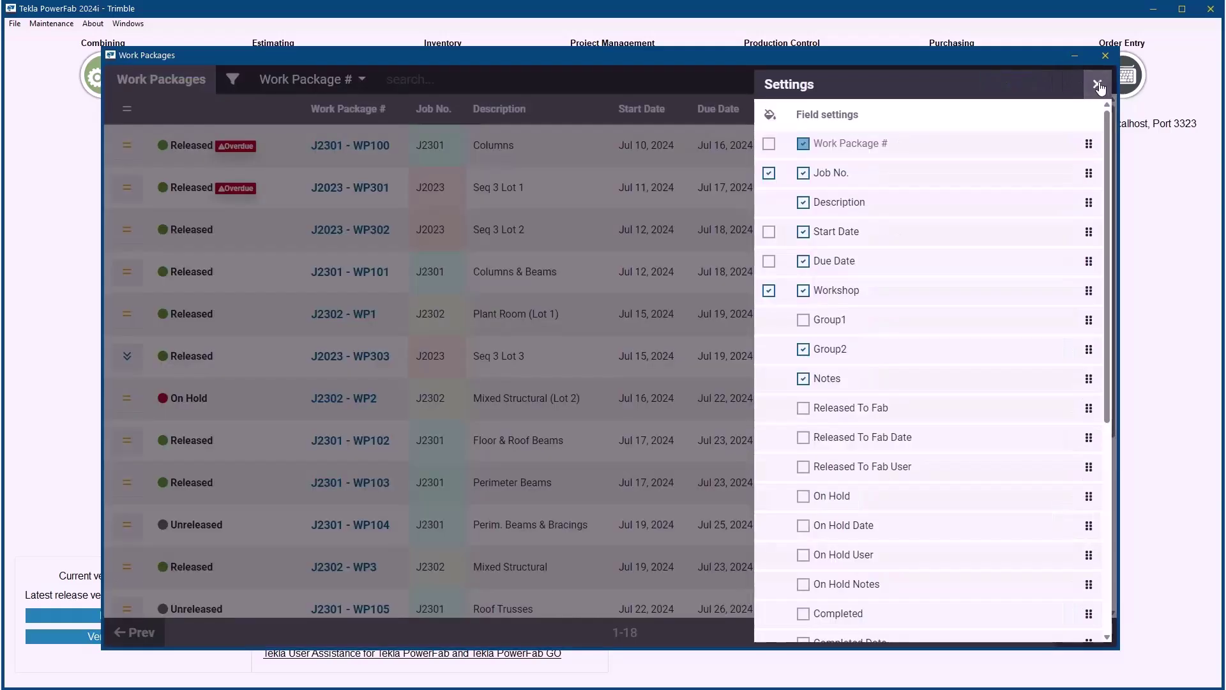
pyautogui.click(1097, 85)
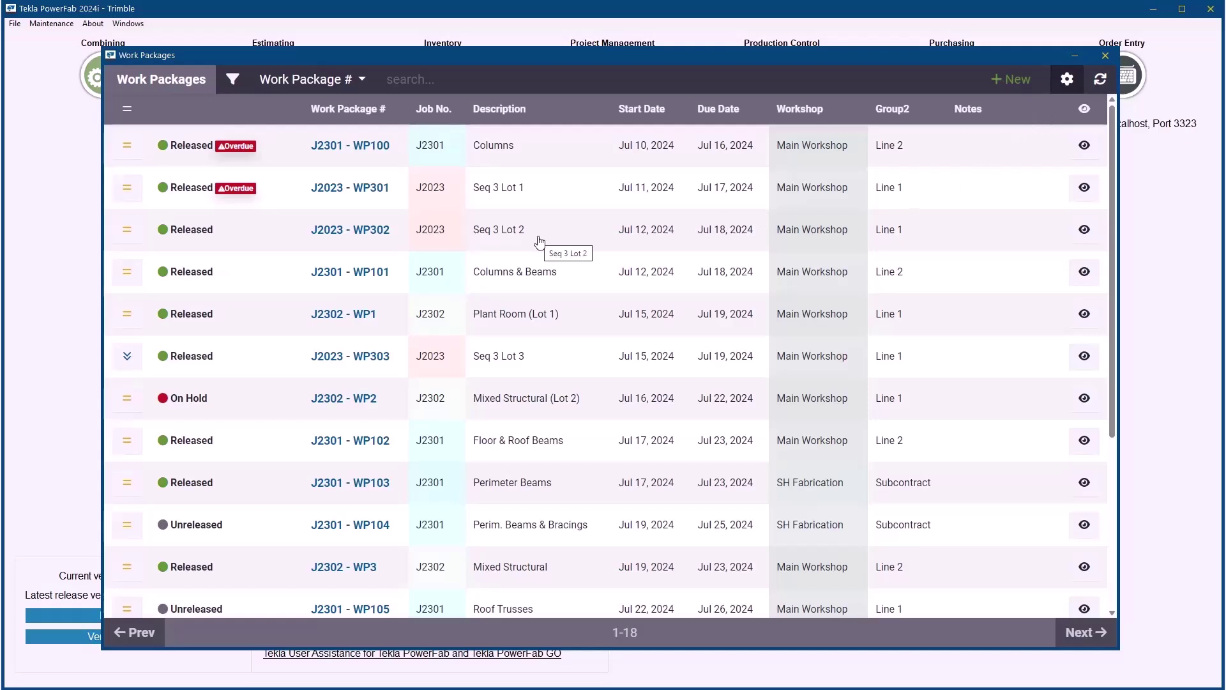
pyautogui.click(540, 316)
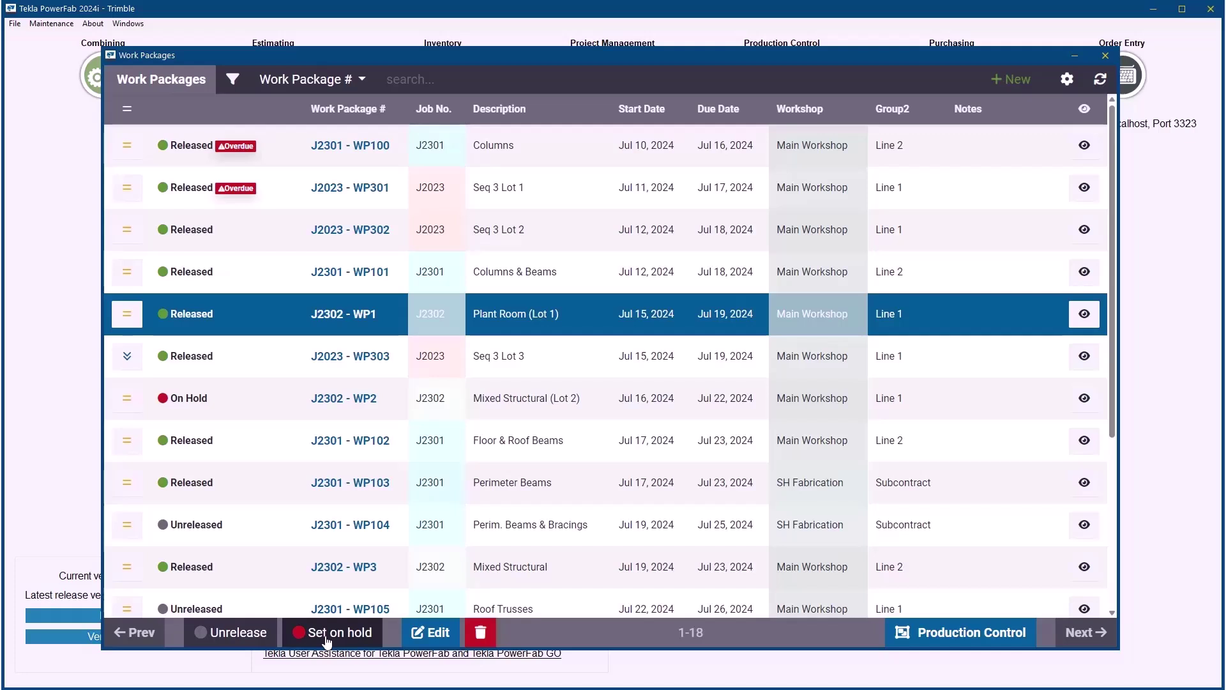
pyautogui.click(431, 633)
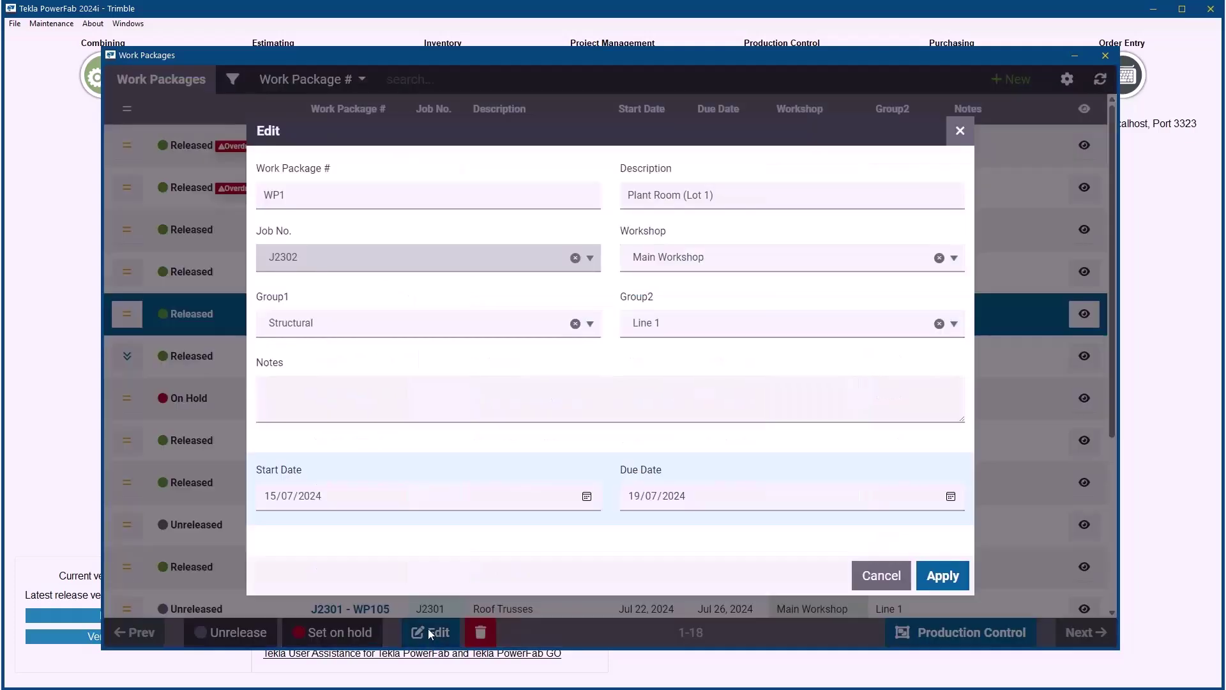
pyautogui.click(961, 130)
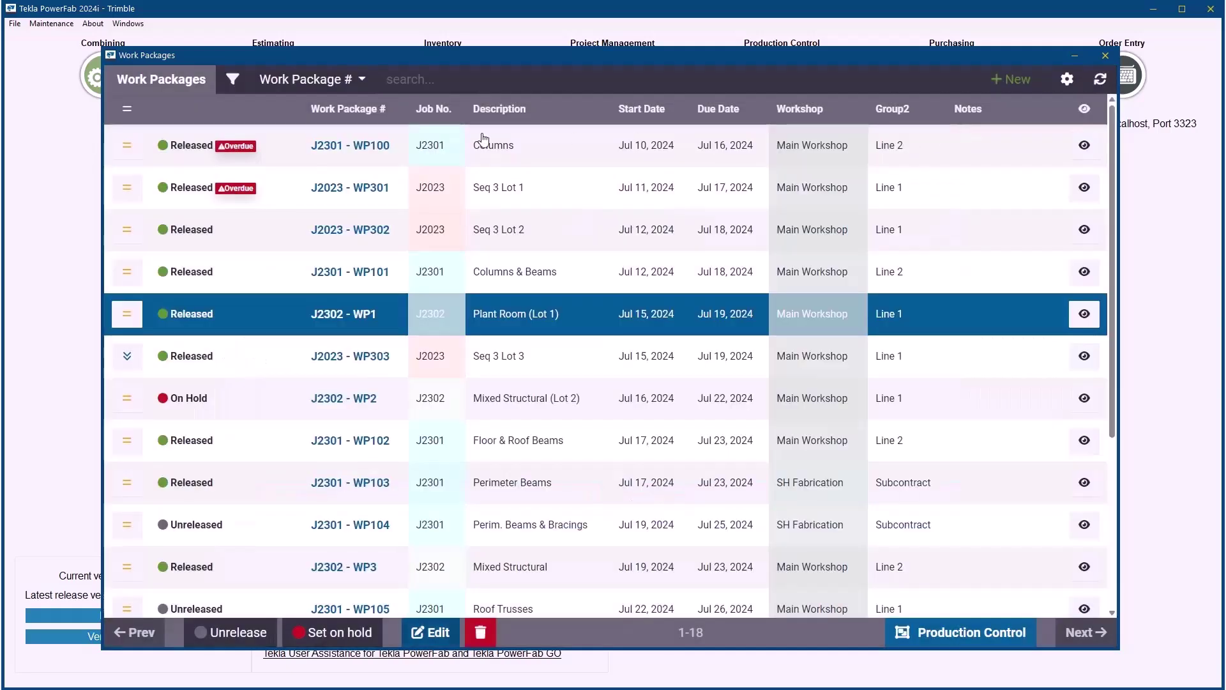
# Filter the prioritised packages to Work Package Workshop SH Fabrication
pyautogui.click(230, 84)
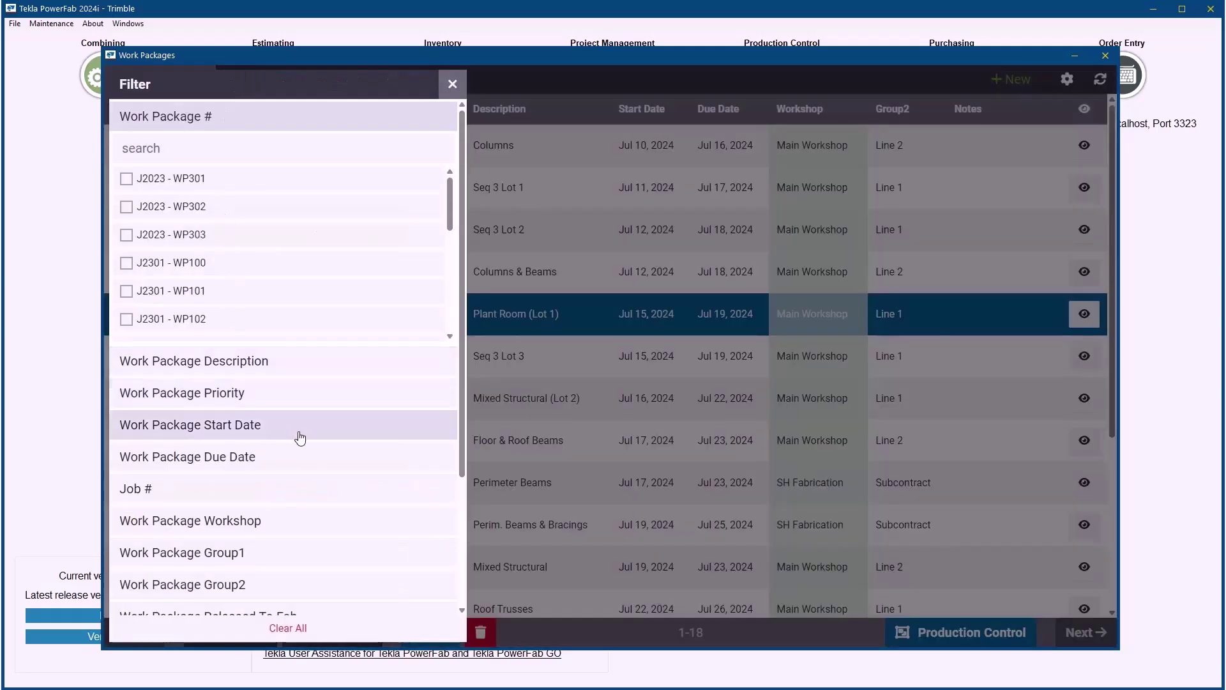
pyautogui.scroll(-2, 293, 460)
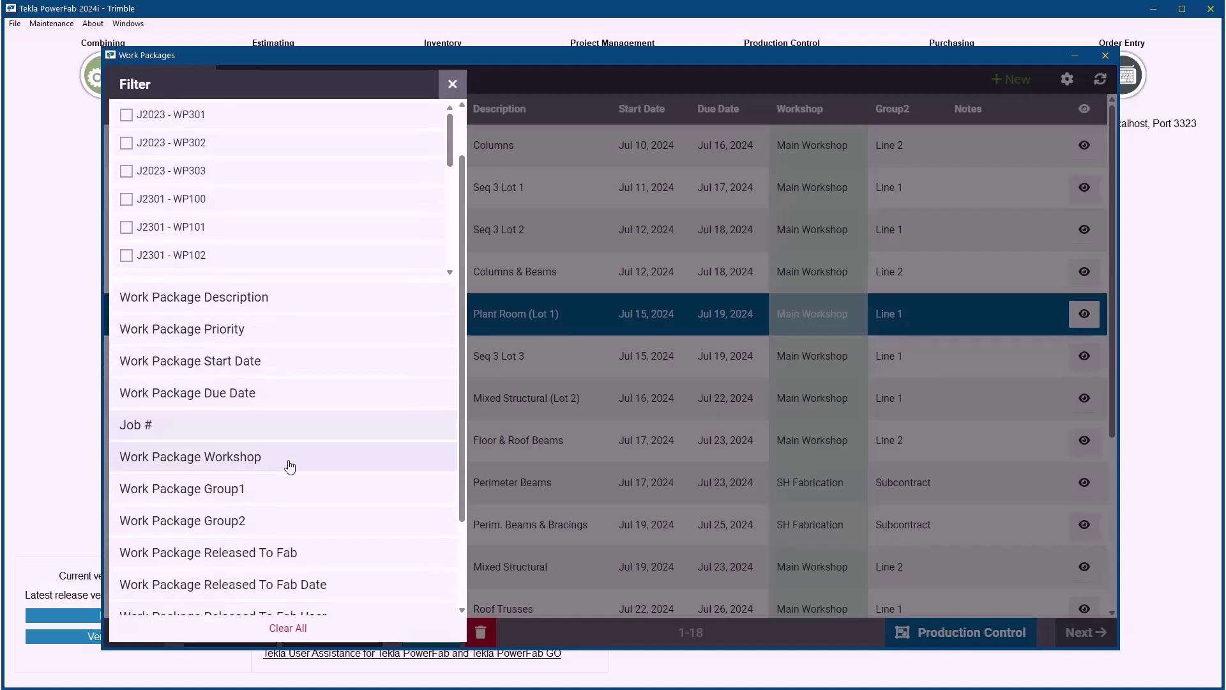
pyautogui.scroll(-2, 288, 466)
pyautogui.scroll(-3, 288, 466)
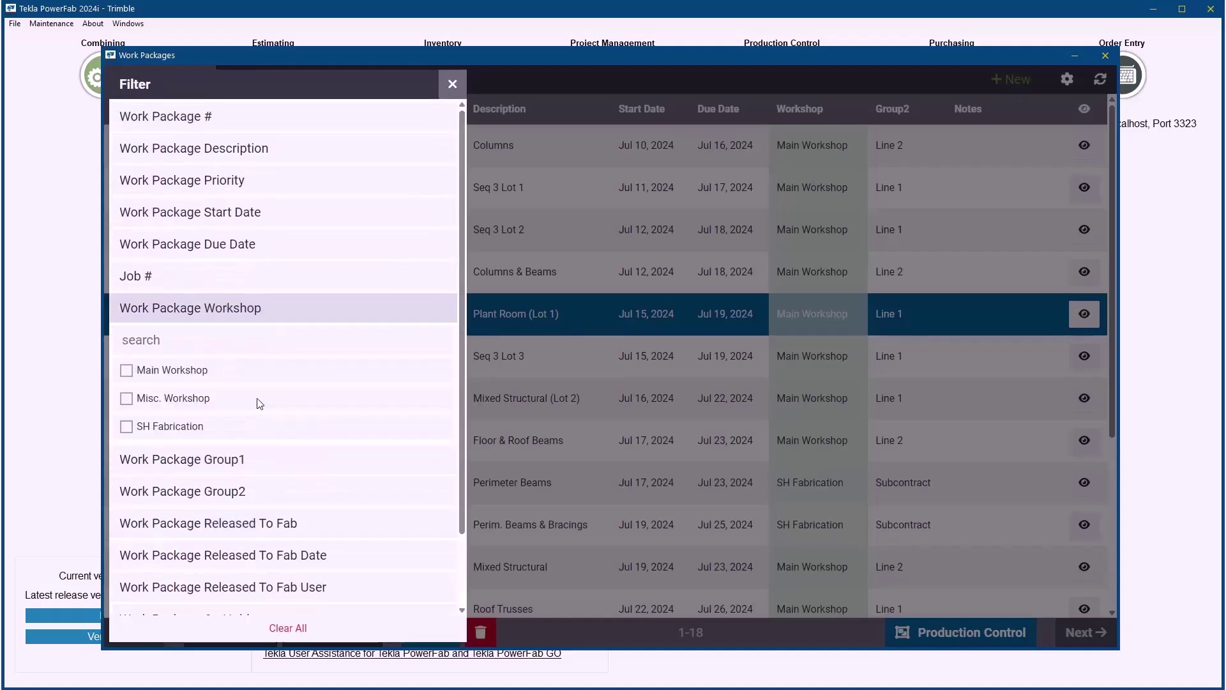
pyautogui.click(126, 428)
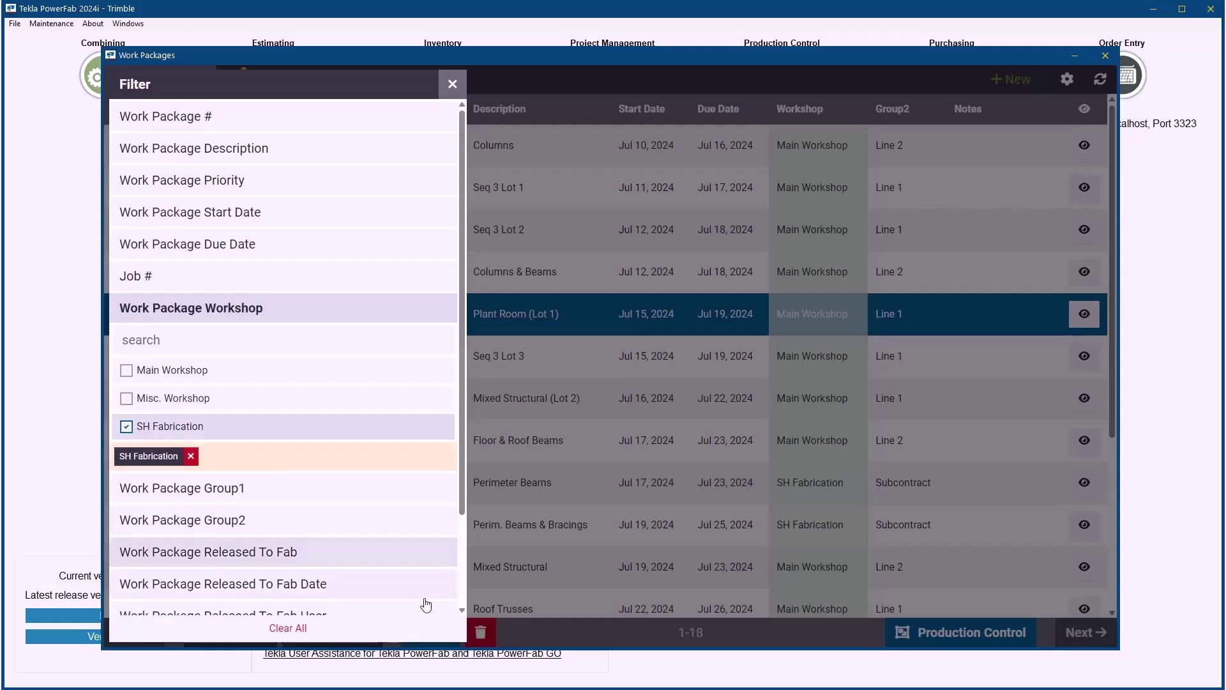
pyautogui.click(535, 486)
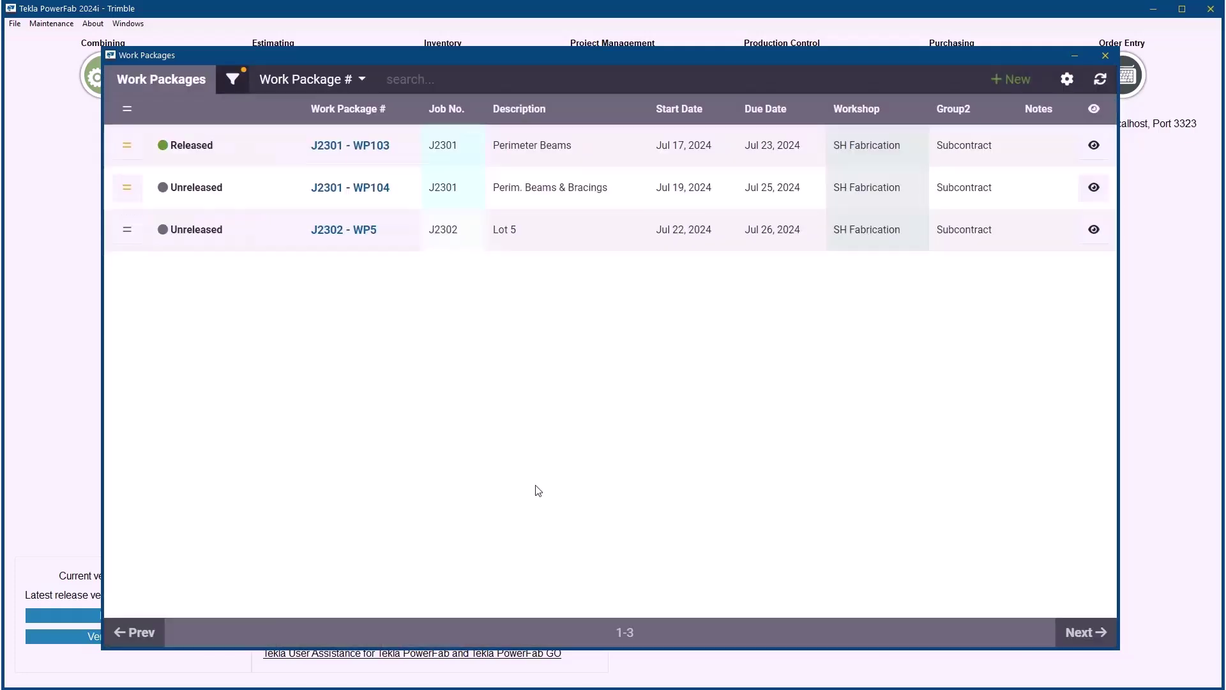
# Release WP104 and WP5 Lot 5 to fabrication and close the prioritising window
pyautogui.click(293, 196)
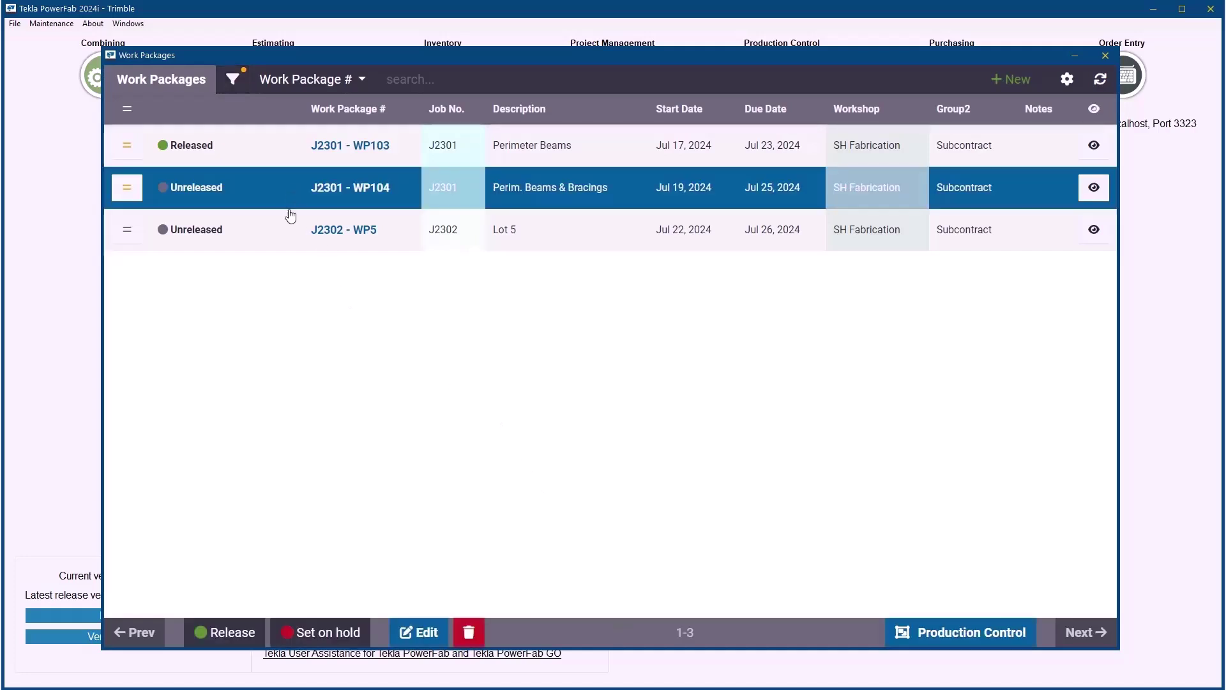
pyautogui.click(232, 630)
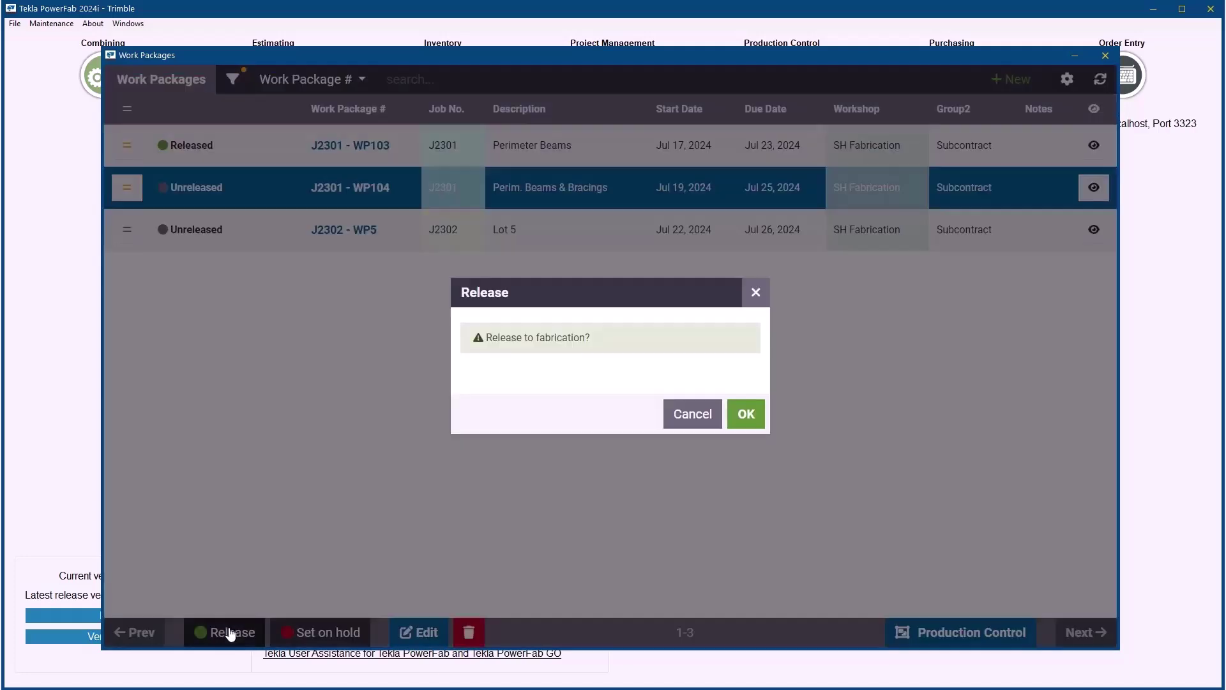
pyautogui.click(746, 416)
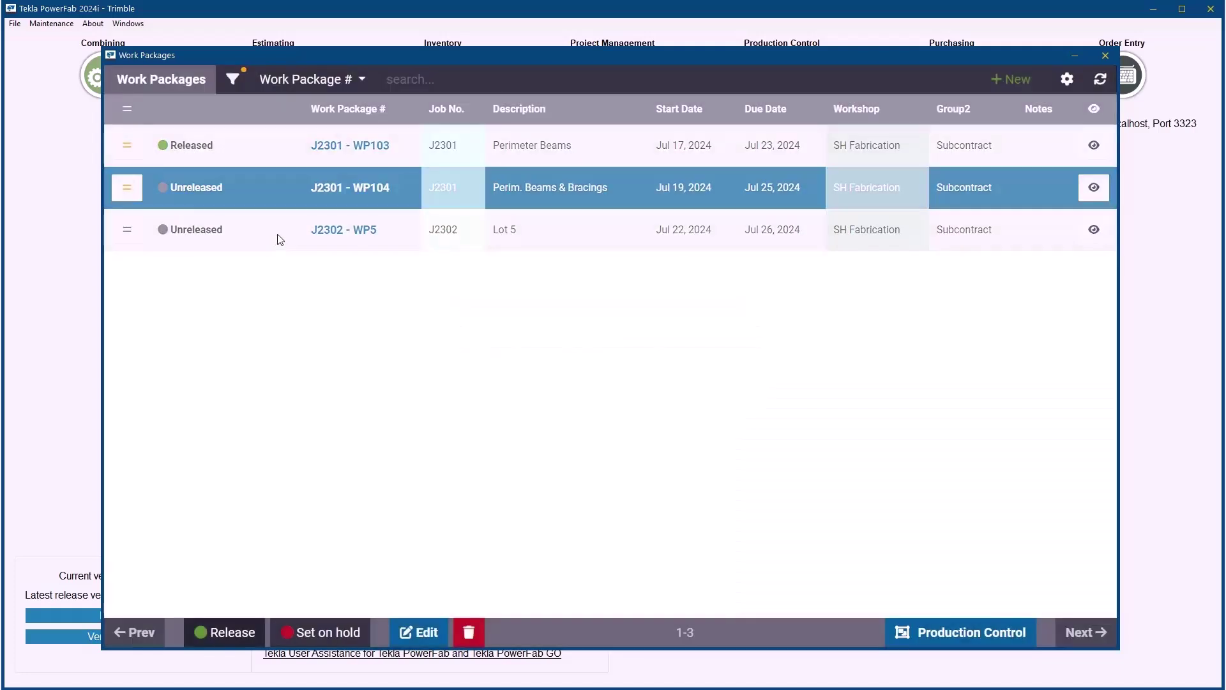
pyautogui.click(278, 239)
pyautogui.click(245, 630)
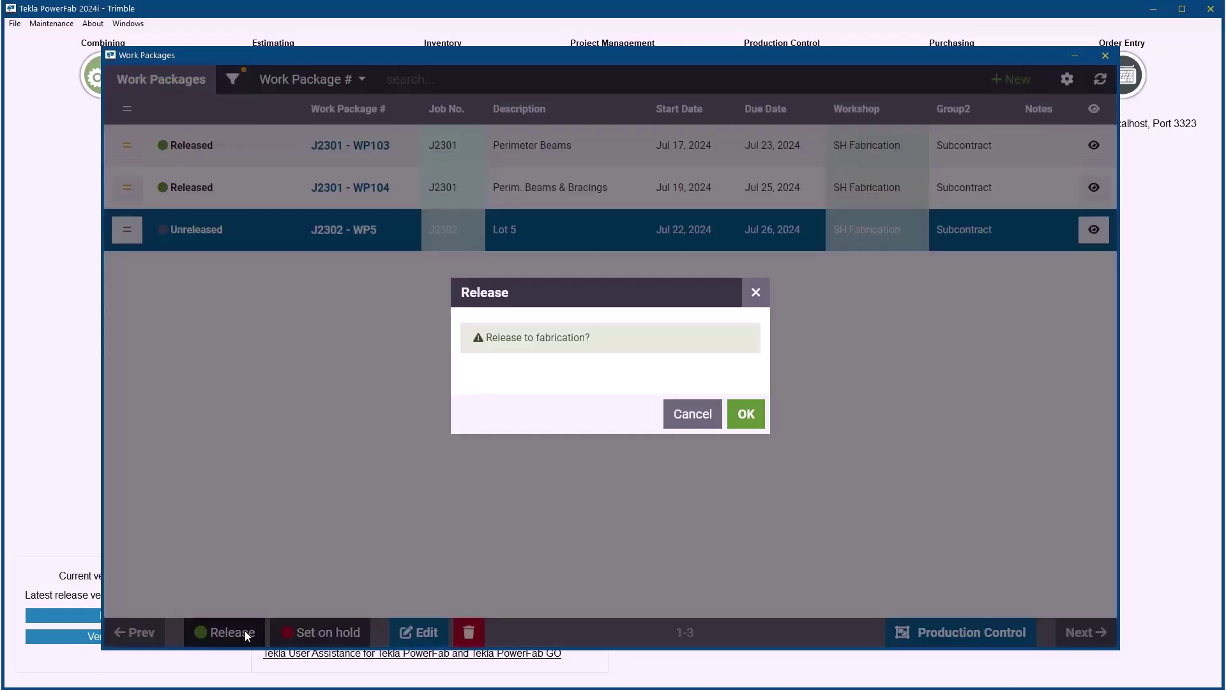
pyautogui.click(747, 416)
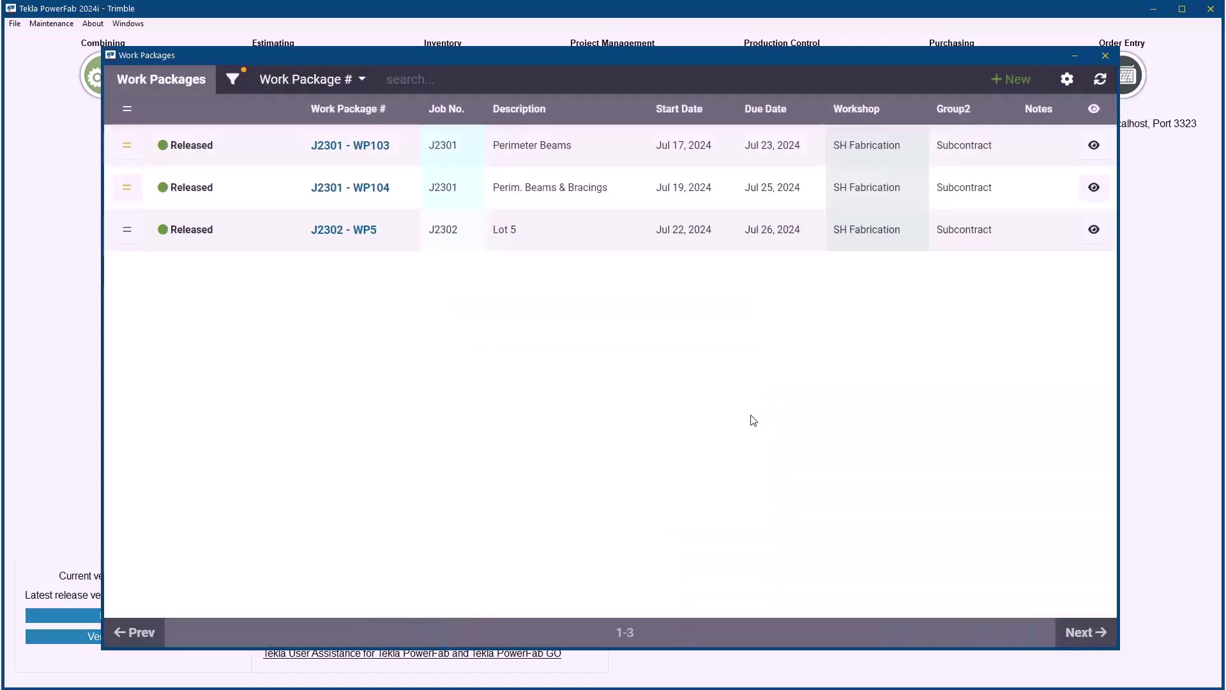
pyautogui.click(1104, 57)
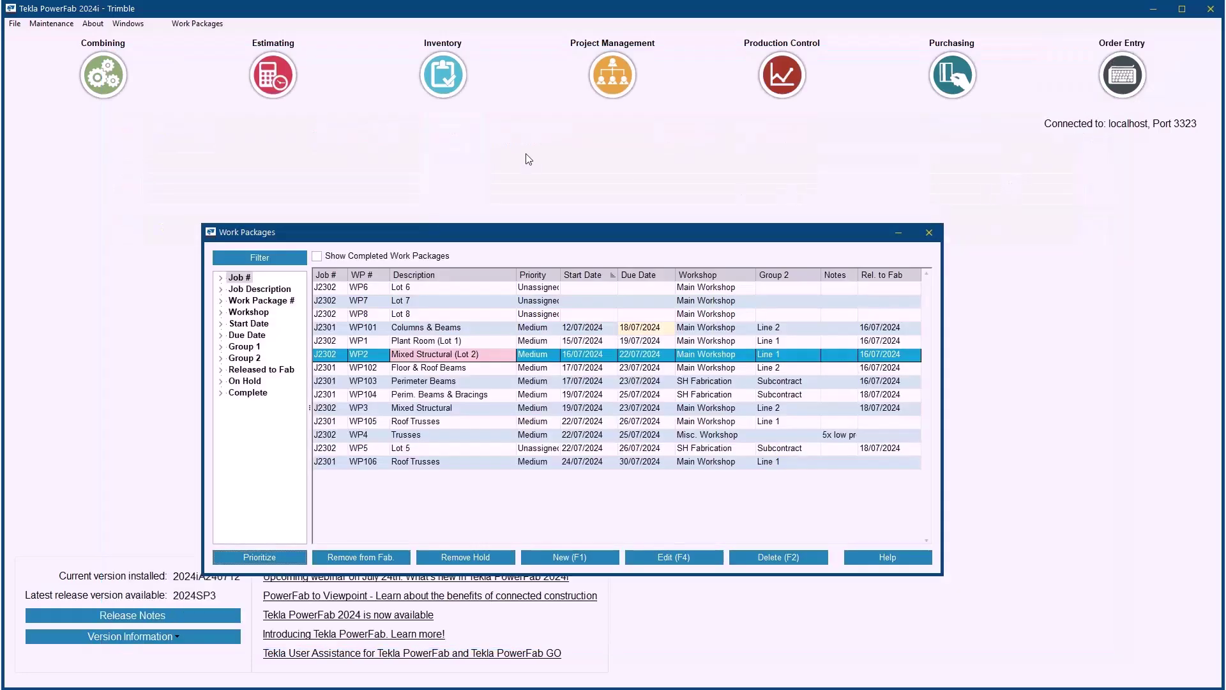
# Run the Work Packages Due This Week - By Location report from the work package report filters
pyautogui.click(207, 26)
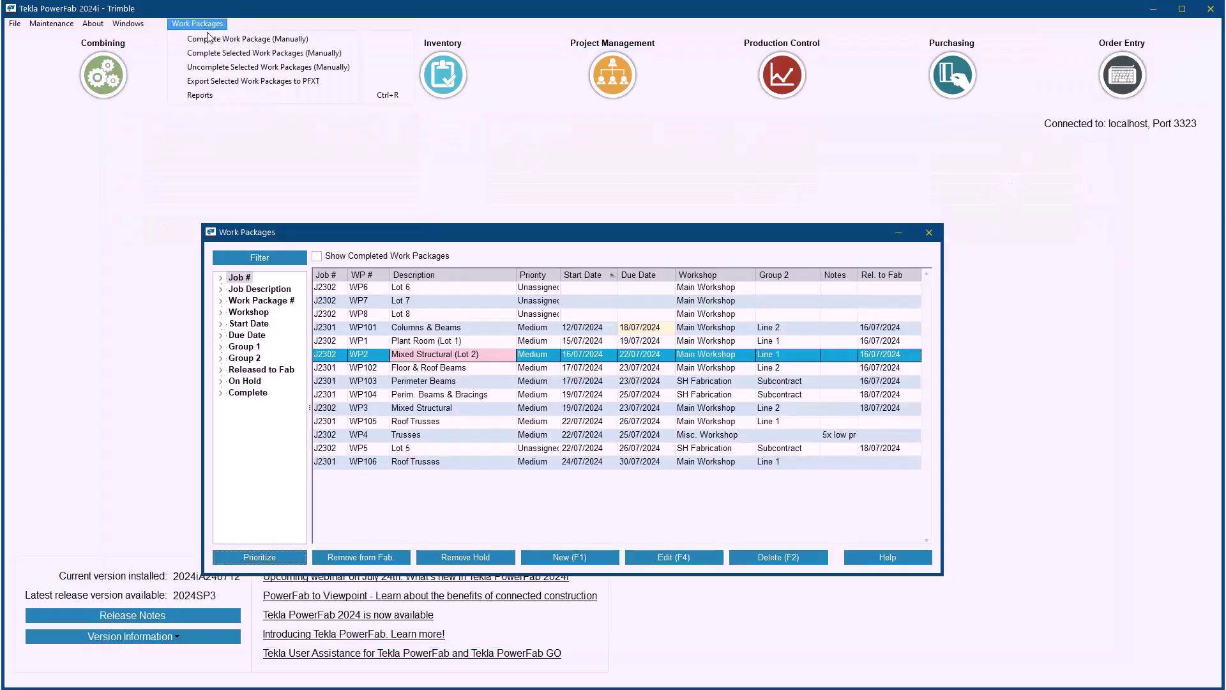
pyautogui.click(216, 93)
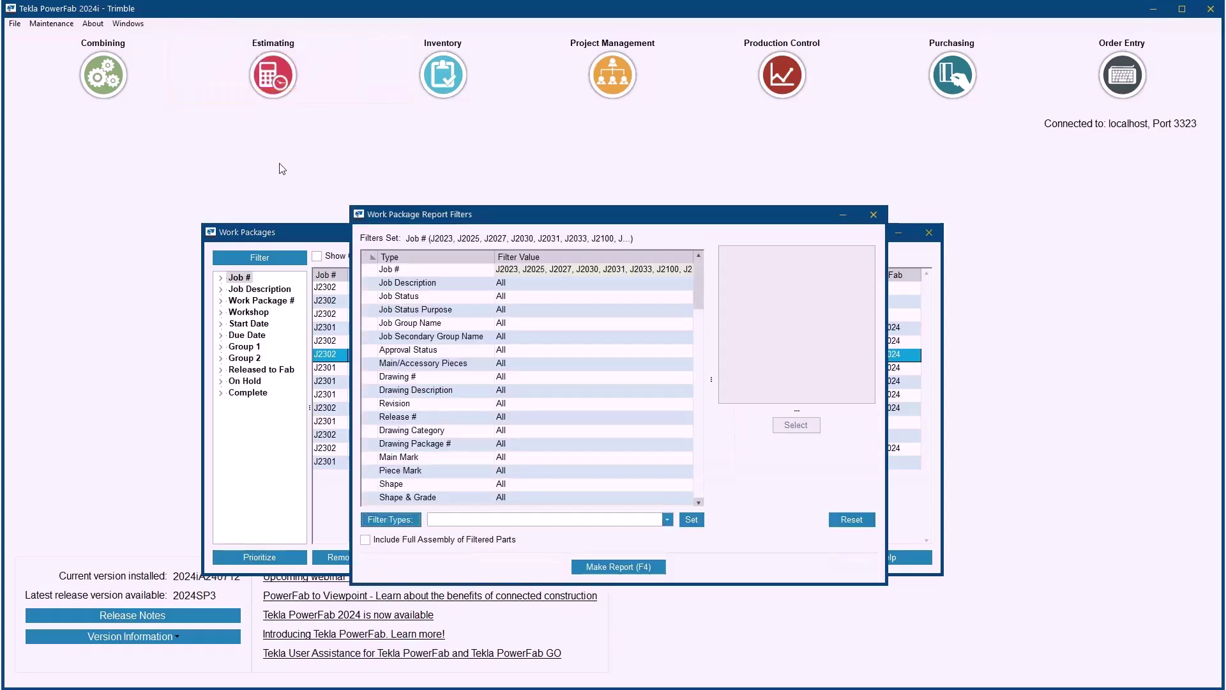
pyautogui.click(587, 564)
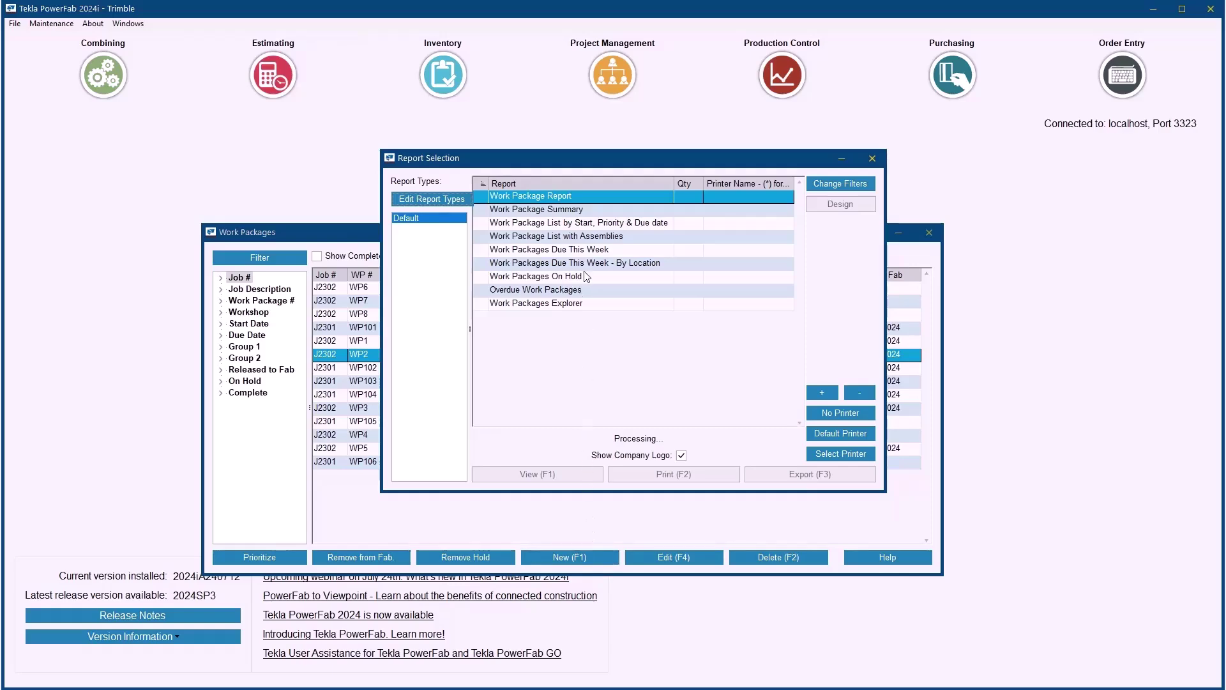
pyautogui.doubleClick(623, 264)
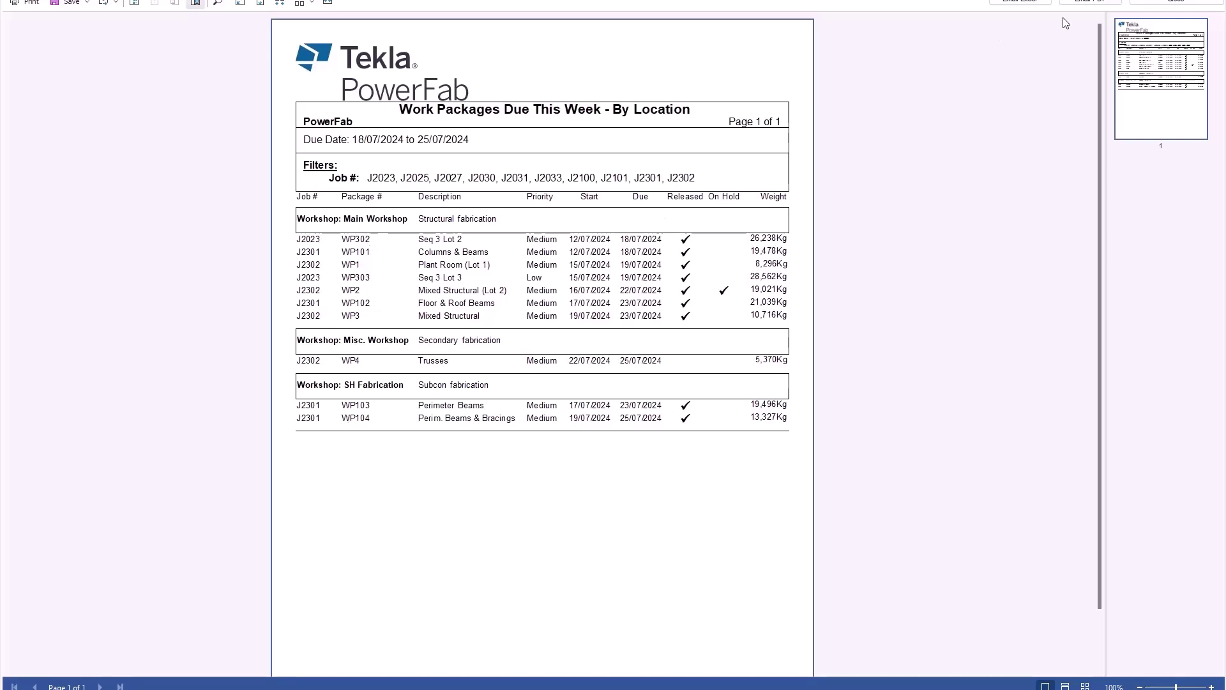
# Close the report preview, the report selection and the Work Packages list
pyautogui.click(1140, 6)
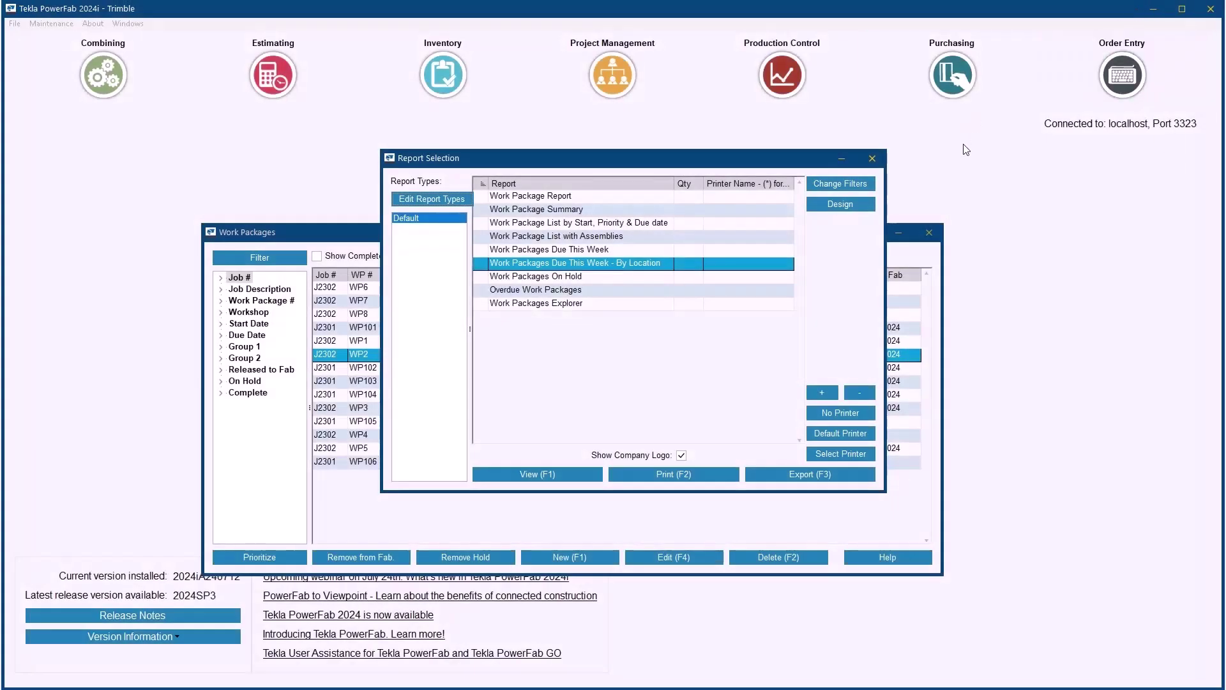
pyautogui.click(874, 157)
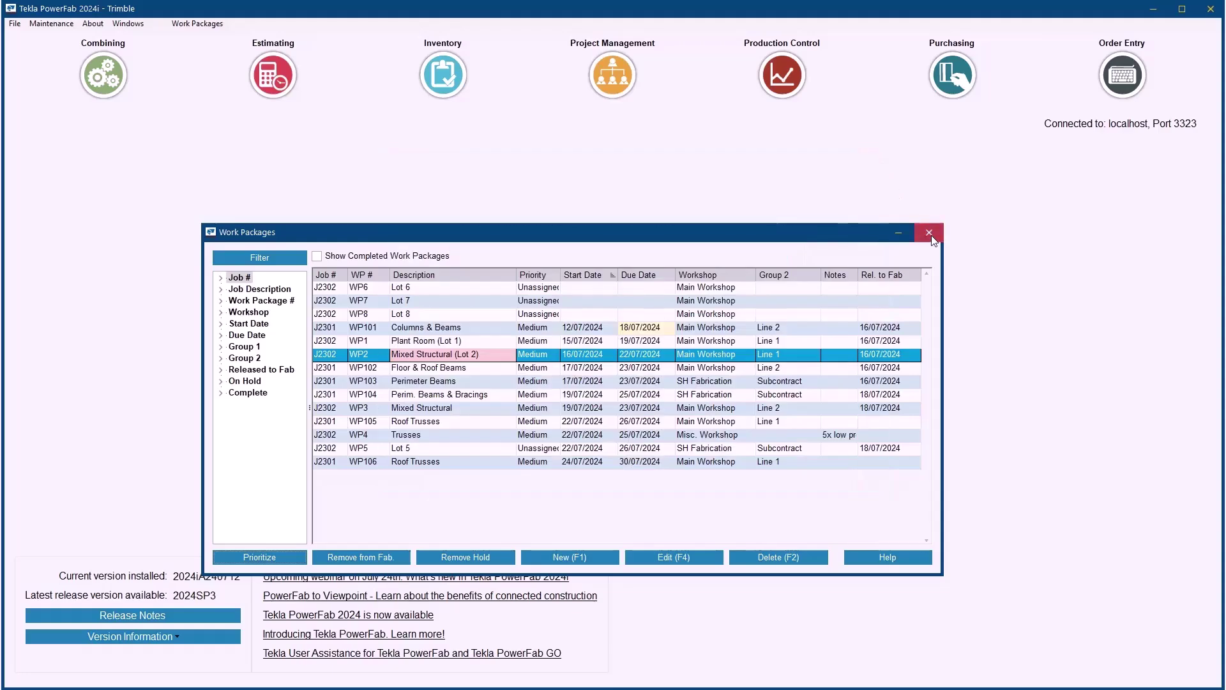
pyautogui.click(929, 234)
# Open job J2302 Football Academy in Production Control and try the WP2 tree filter, then clear it
pyautogui.click(788, 85)
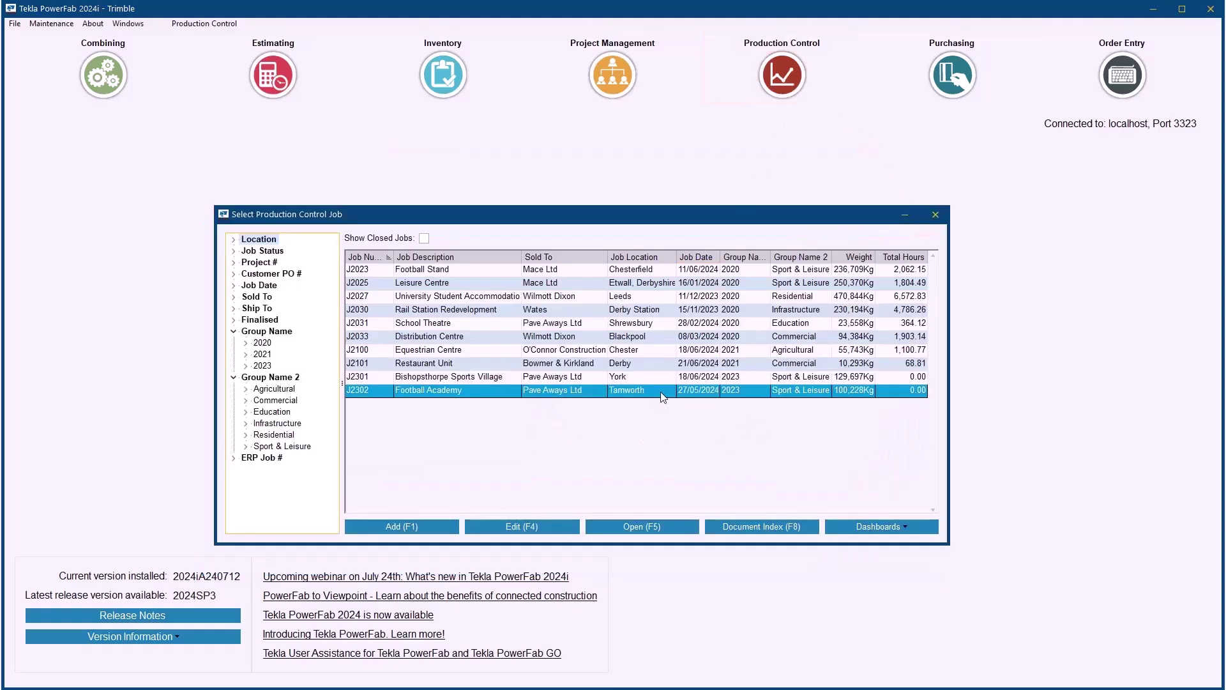
pyautogui.doubleClick(662, 396)
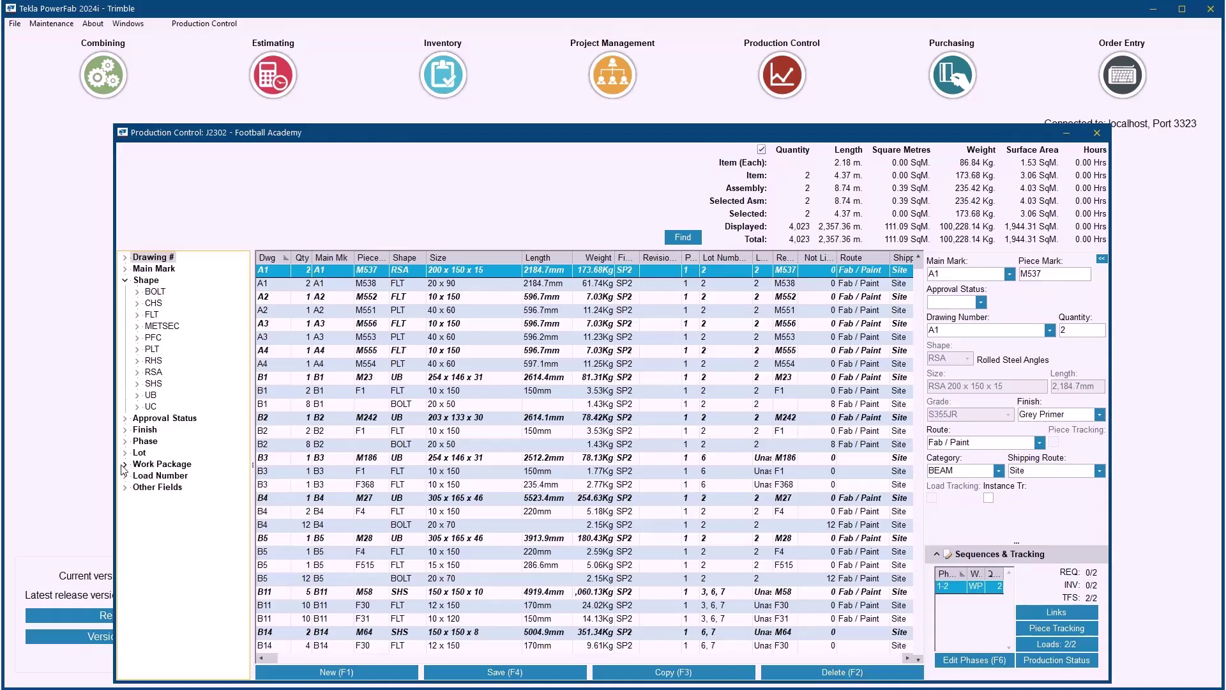
pyautogui.click(125, 465)
pyautogui.click(155, 489)
pyautogui.click(154, 506)
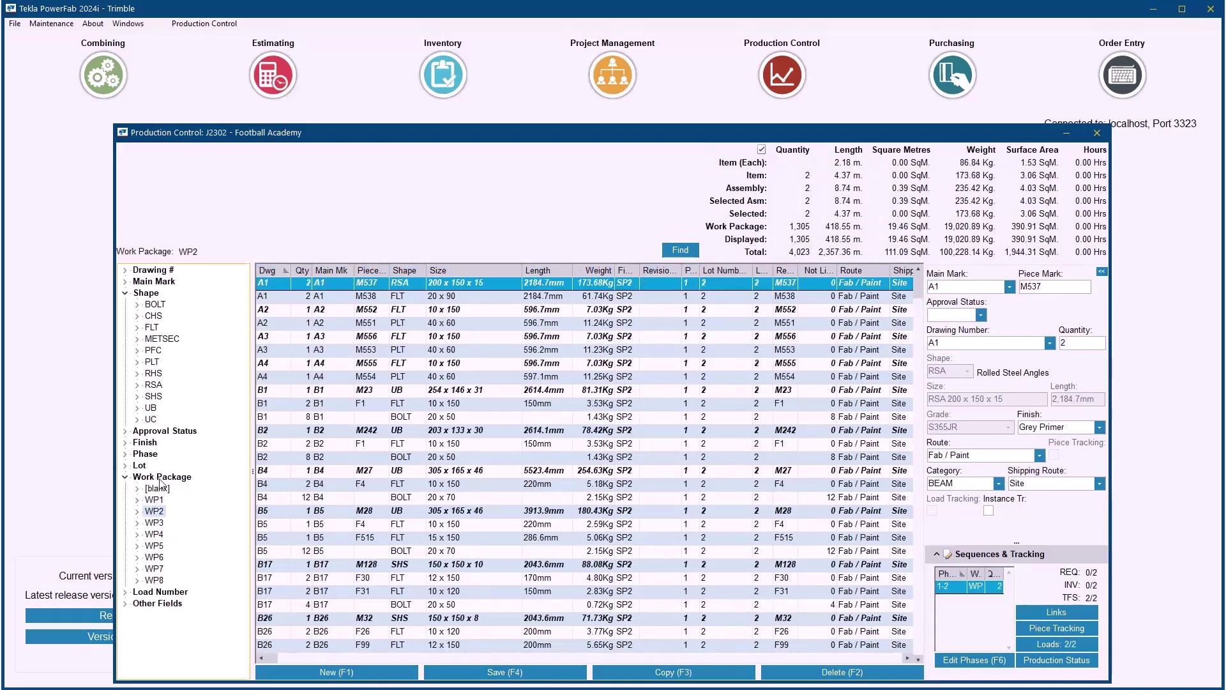
pyautogui.click(159, 490)
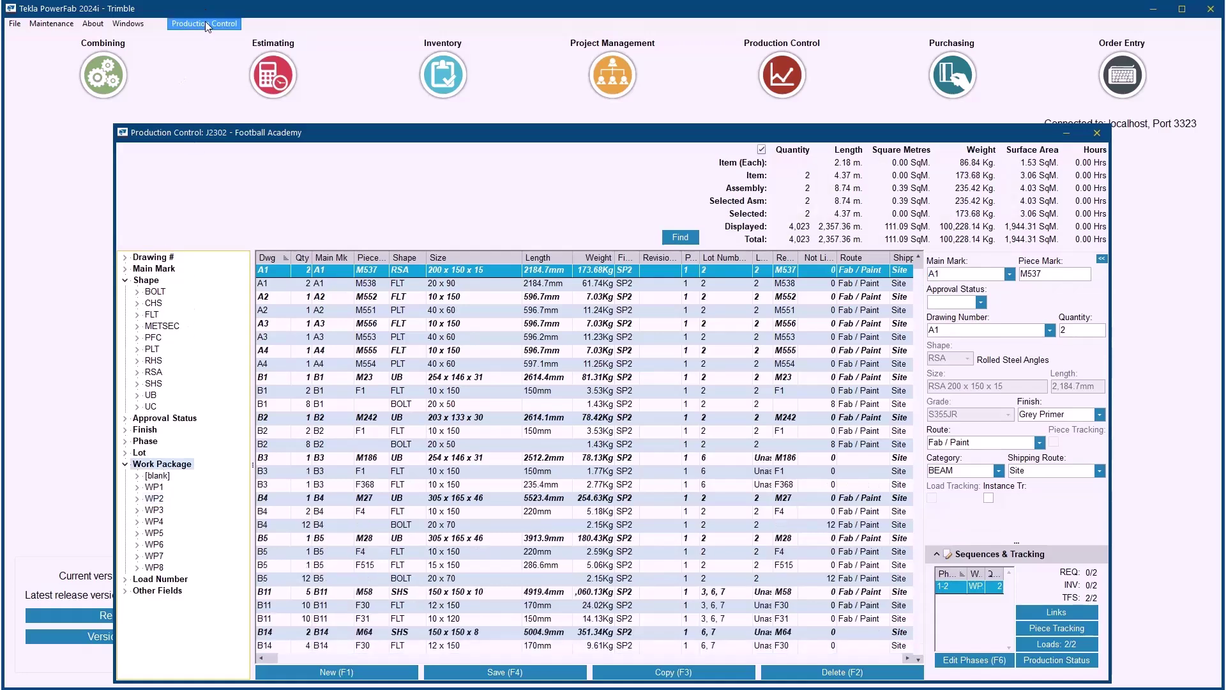
# Review the work package number, date, workshop and on-hold filters, then close without applying
pyautogui.click(205, 23)
pyautogui.click(205, 38)
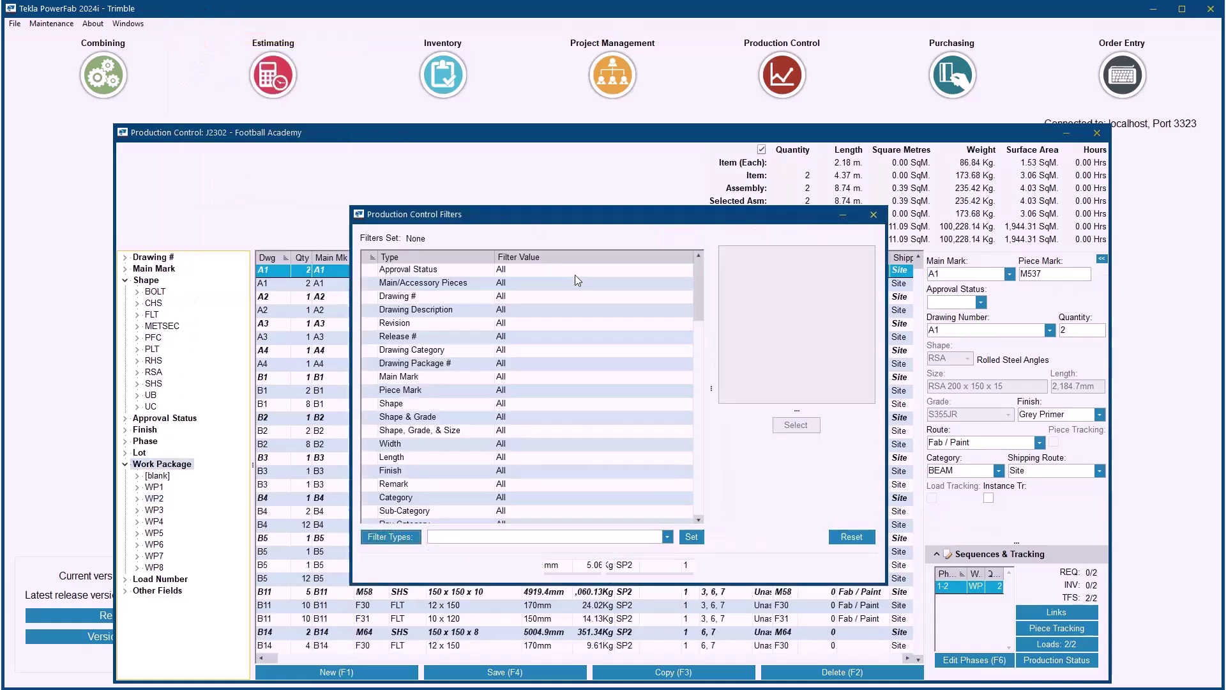
pyautogui.moveTo(700, 301)
pyautogui.mouseDown()
pyautogui.moveTo(706, 399)
pyautogui.moveTo(706, 387)
pyautogui.mouseUp()
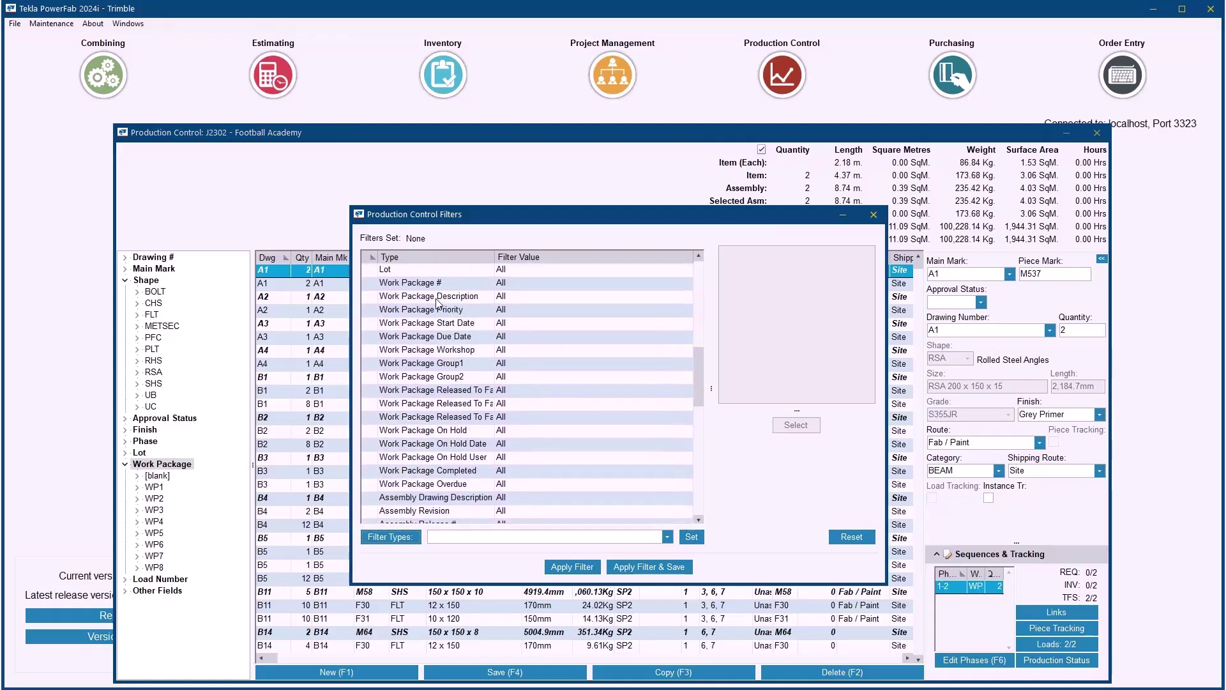
pyautogui.click(439, 284)
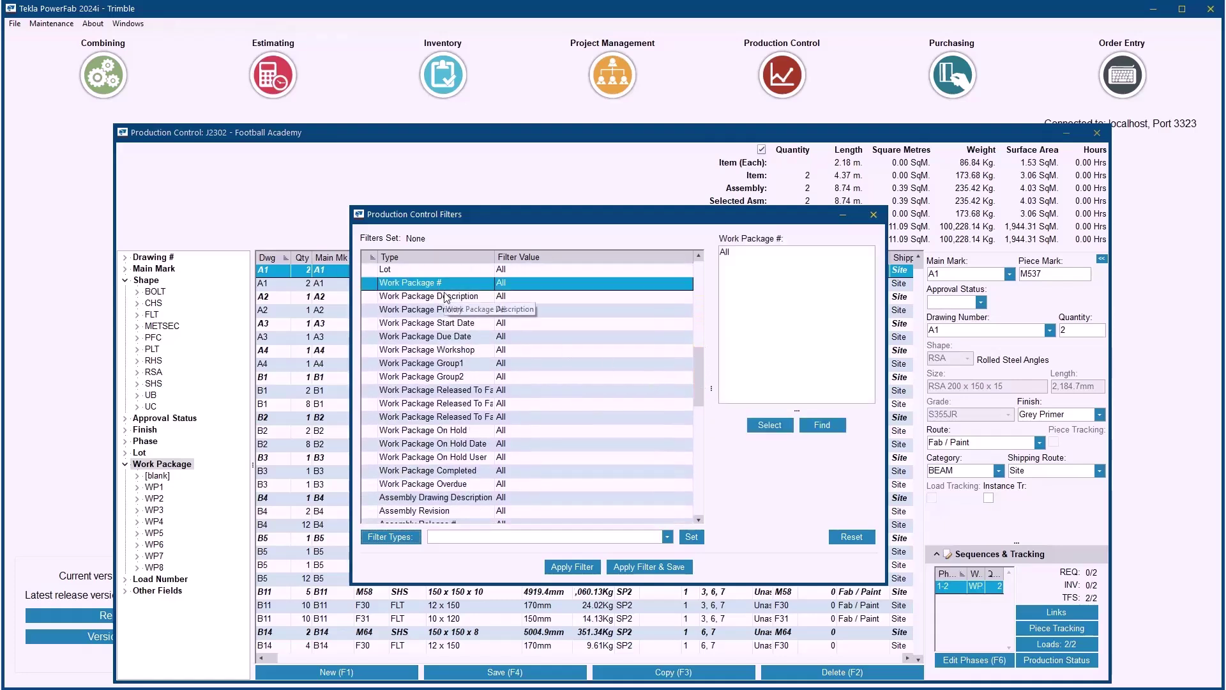
pyautogui.click(471, 325)
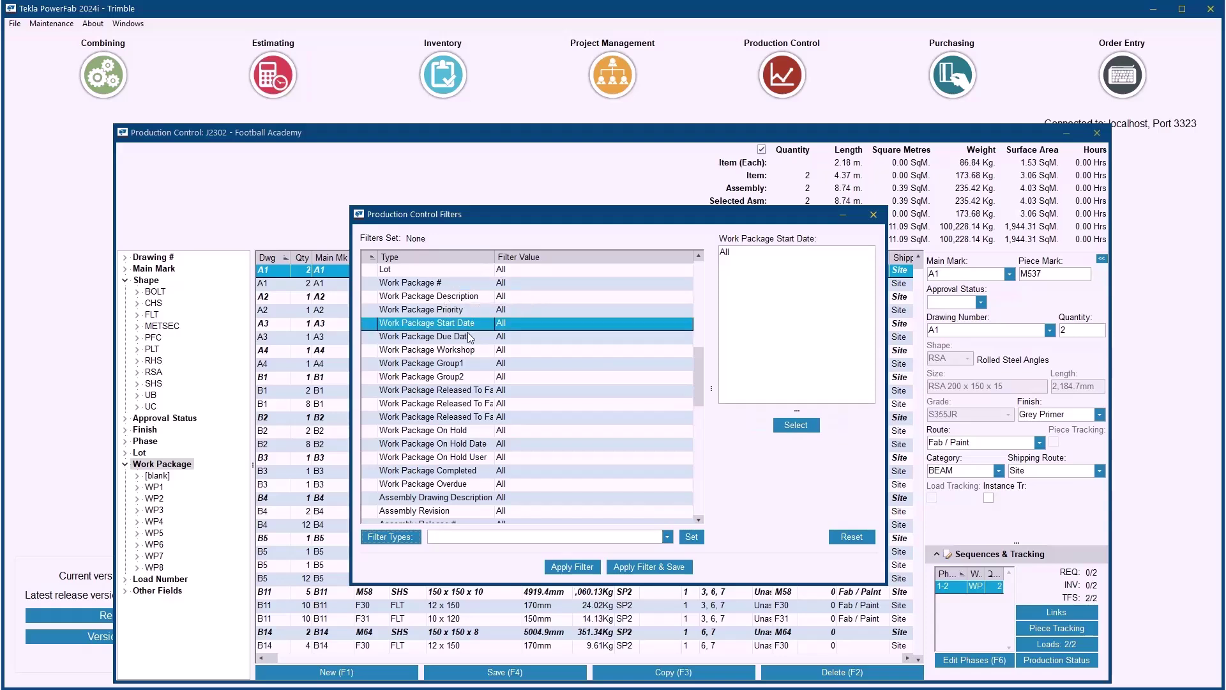
pyautogui.click(468, 311)
pyautogui.click(472, 350)
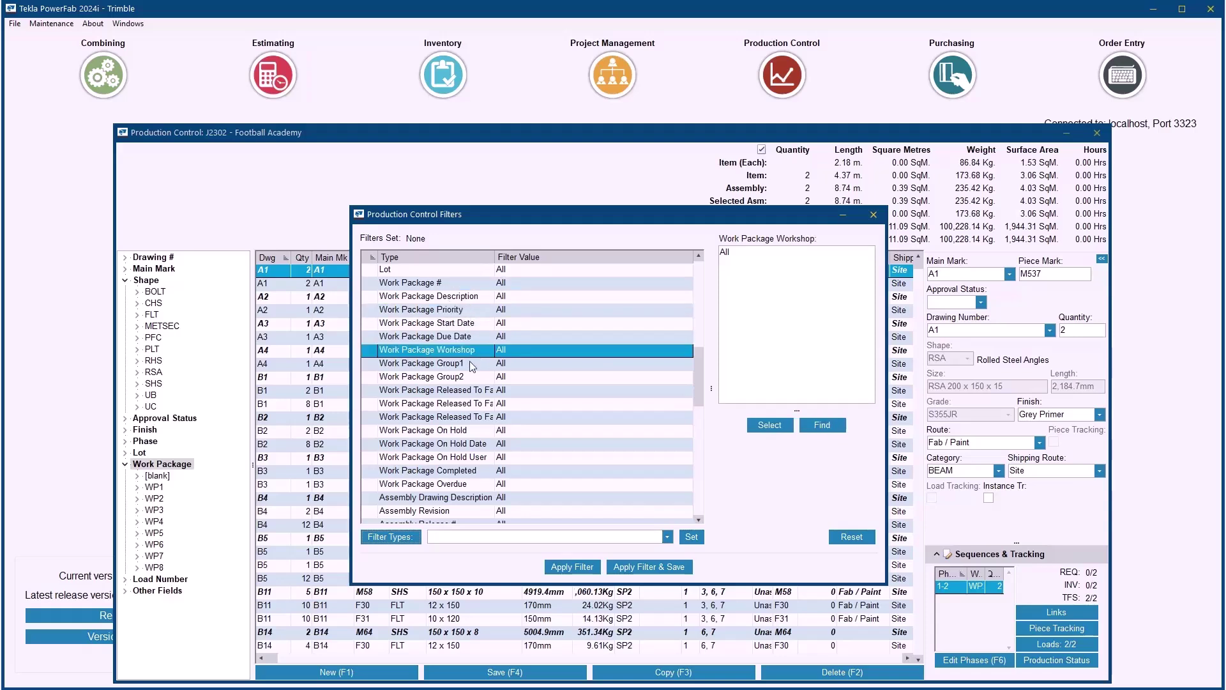
pyautogui.click(462, 432)
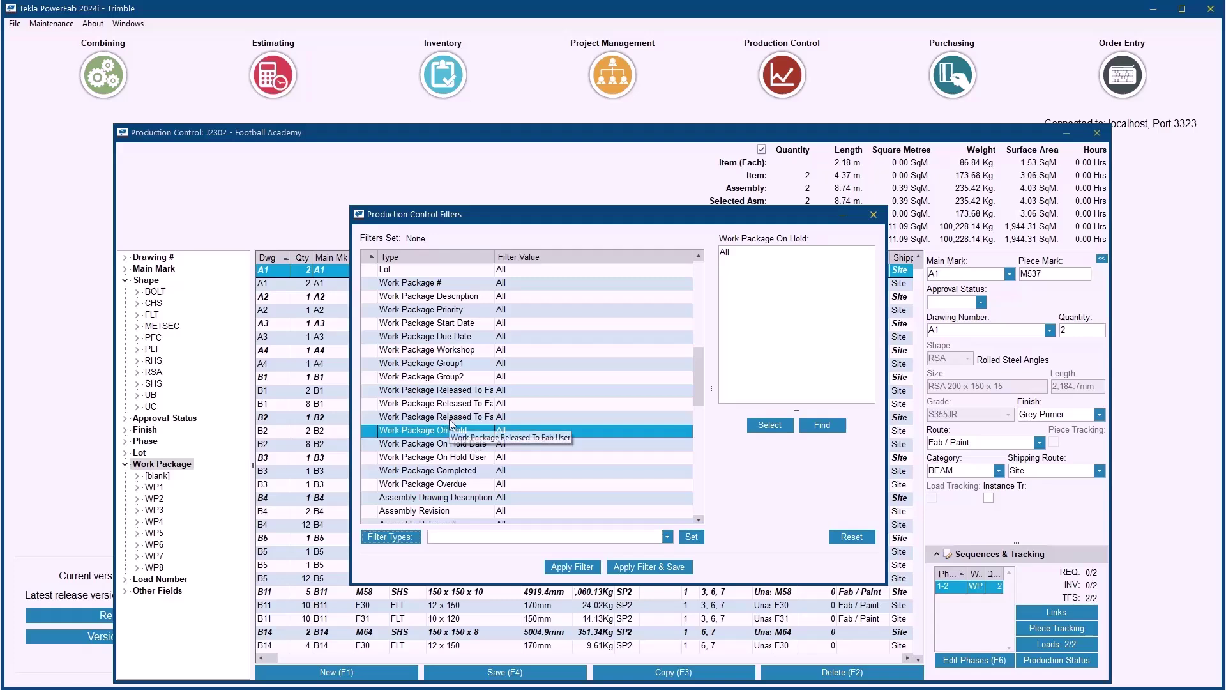
pyautogui.click(875, 218)
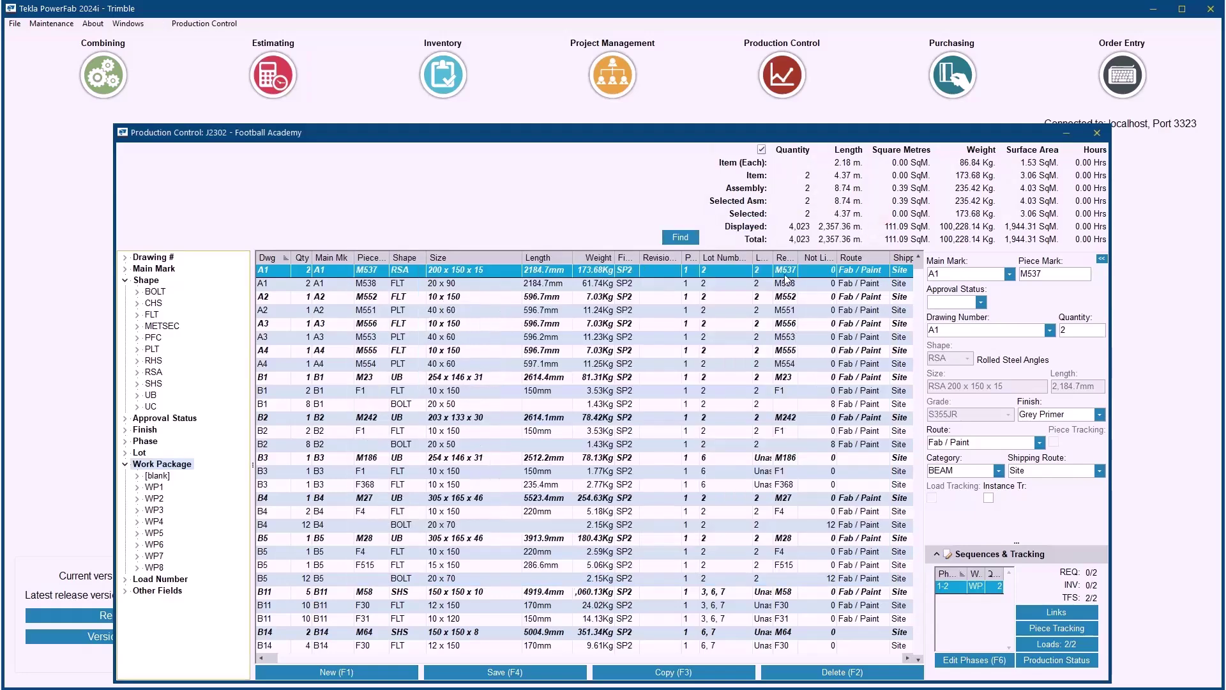
# In the Model Interface, hide parts not in PowerFab and colourise the model by Work Package #
pyautogui.rightClick(784, 280)
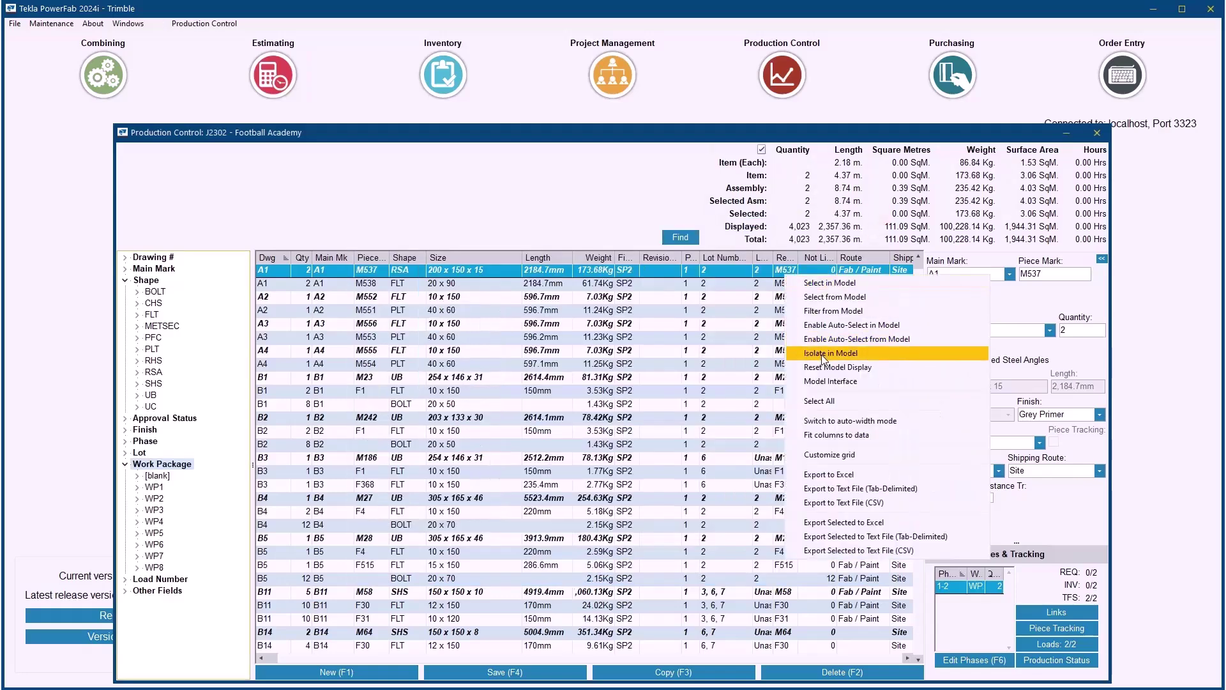
pyautogui.click(828, 382)
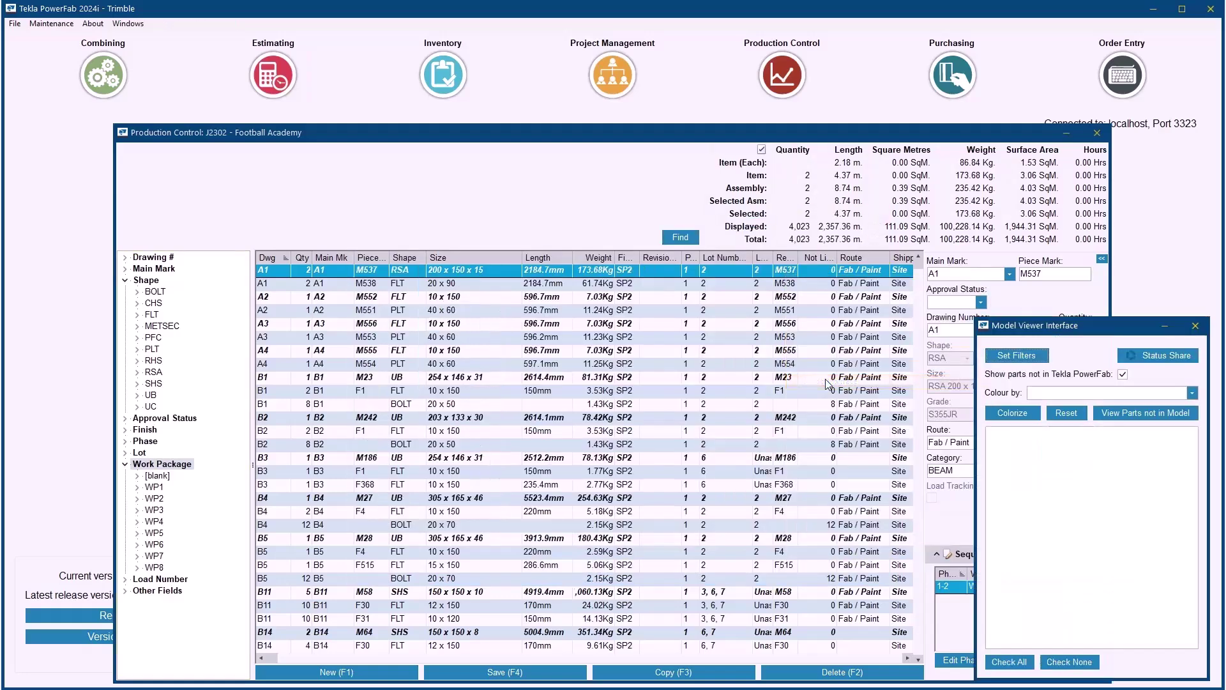
pyautogui.click(1123, 375)
pyautogui.click(1194, 393)
pyautogui.click(1058, 453)
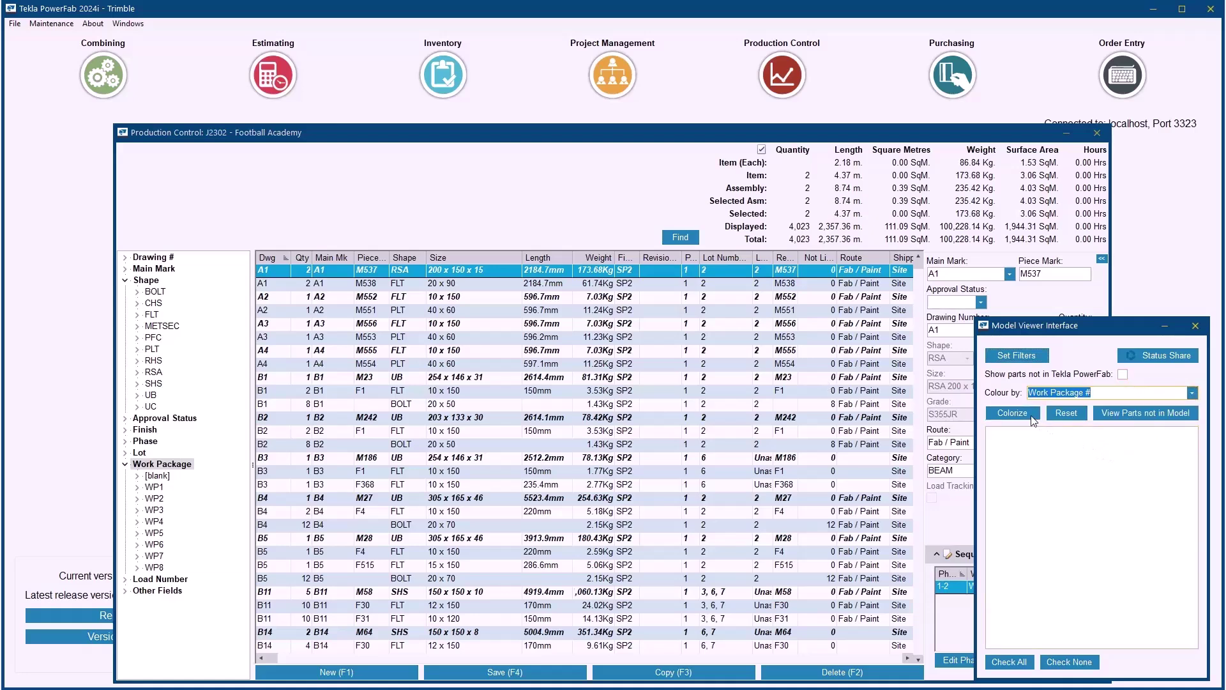
pyautogui.click(1032, 418)
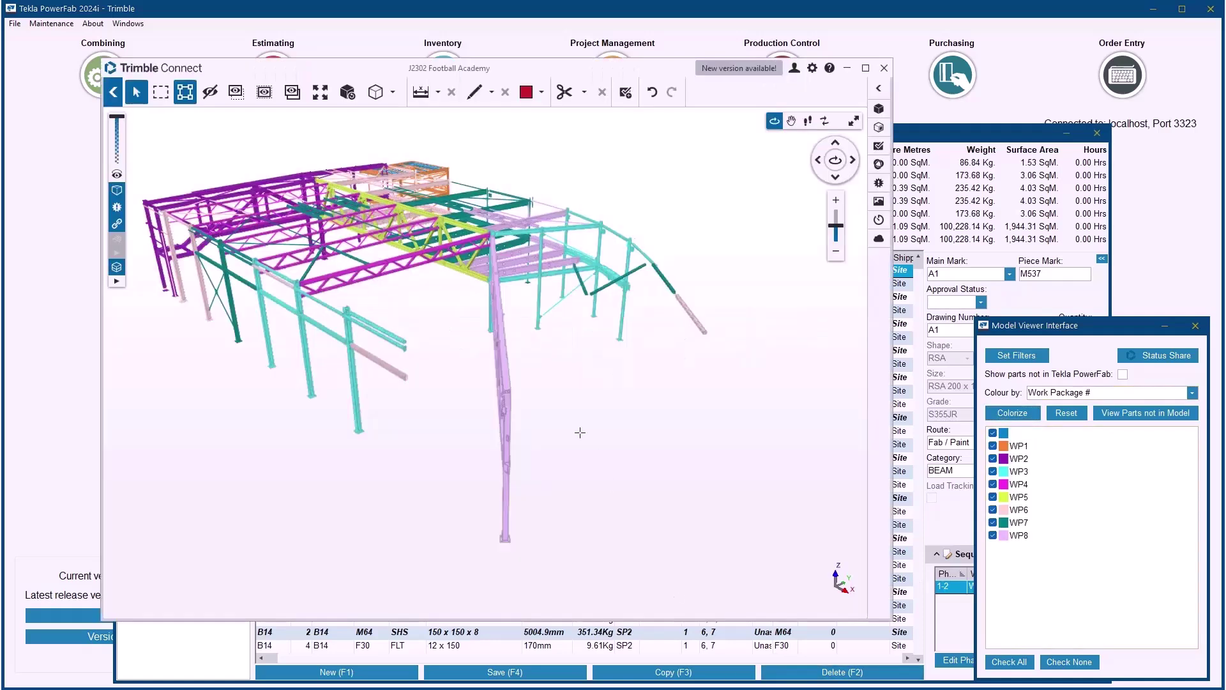
pyautogui.scroll(3, 400, 246)
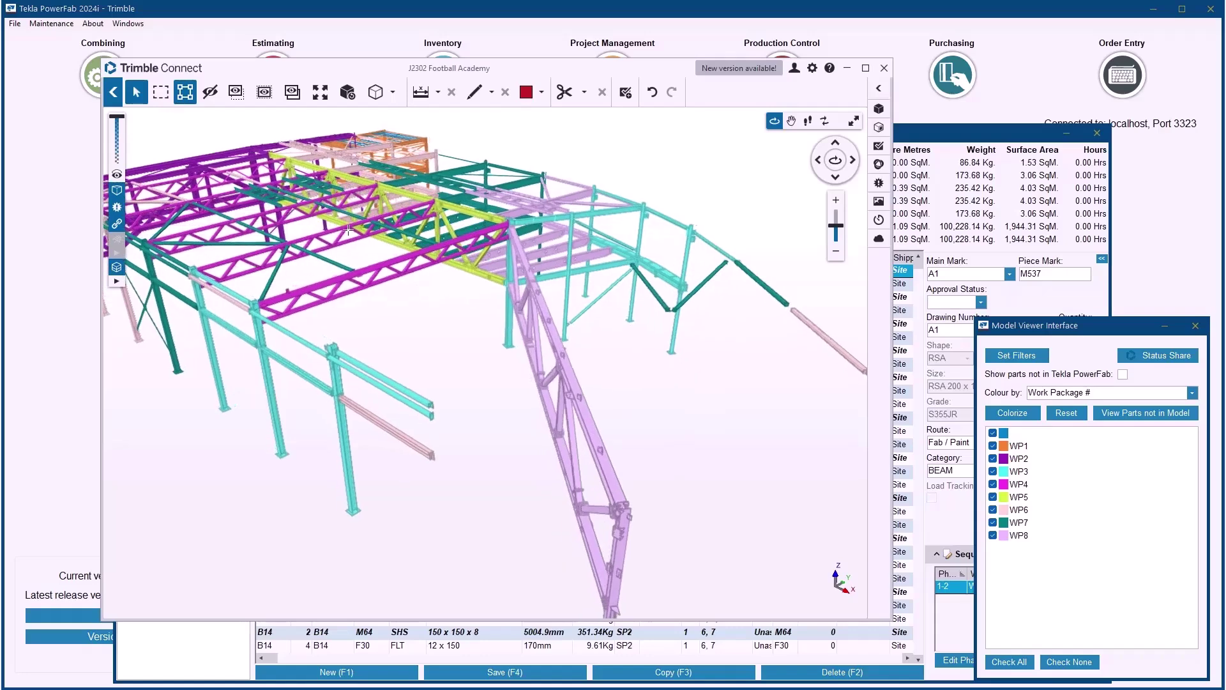
pyautogui.scroll(2, 457, 277)
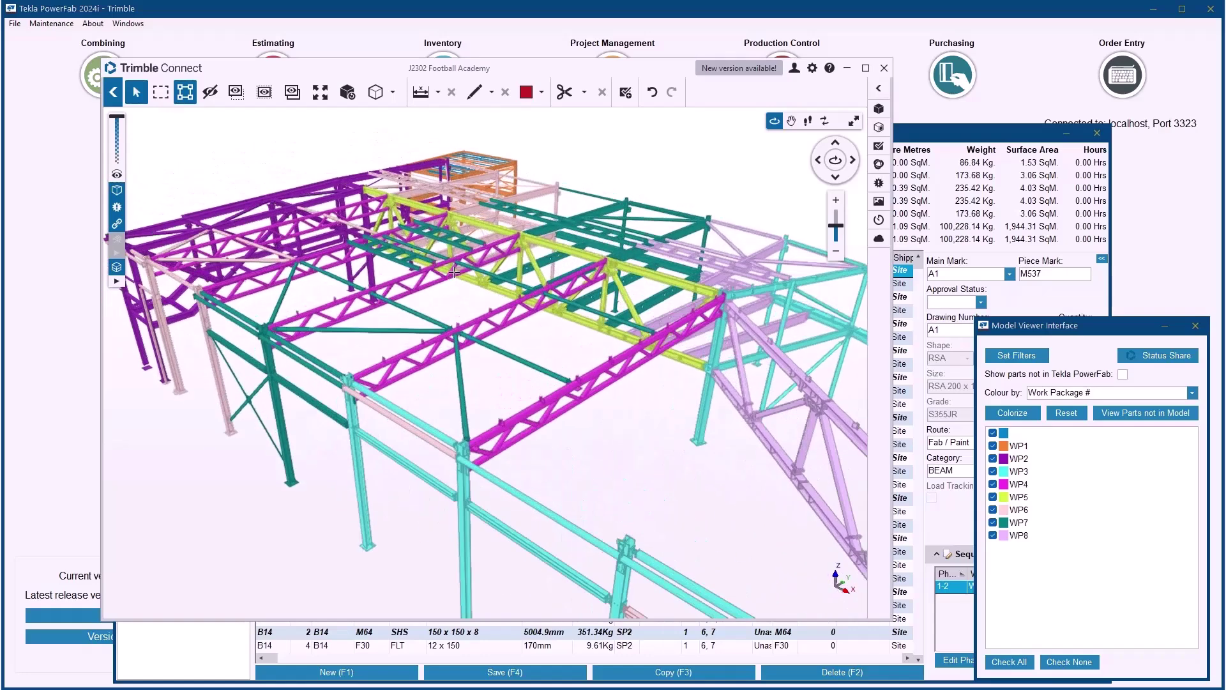
# Apply a Work Package Due Date filter with maximum 26/07/2024 to the colourised model
pyautogui.click(1004, 356)
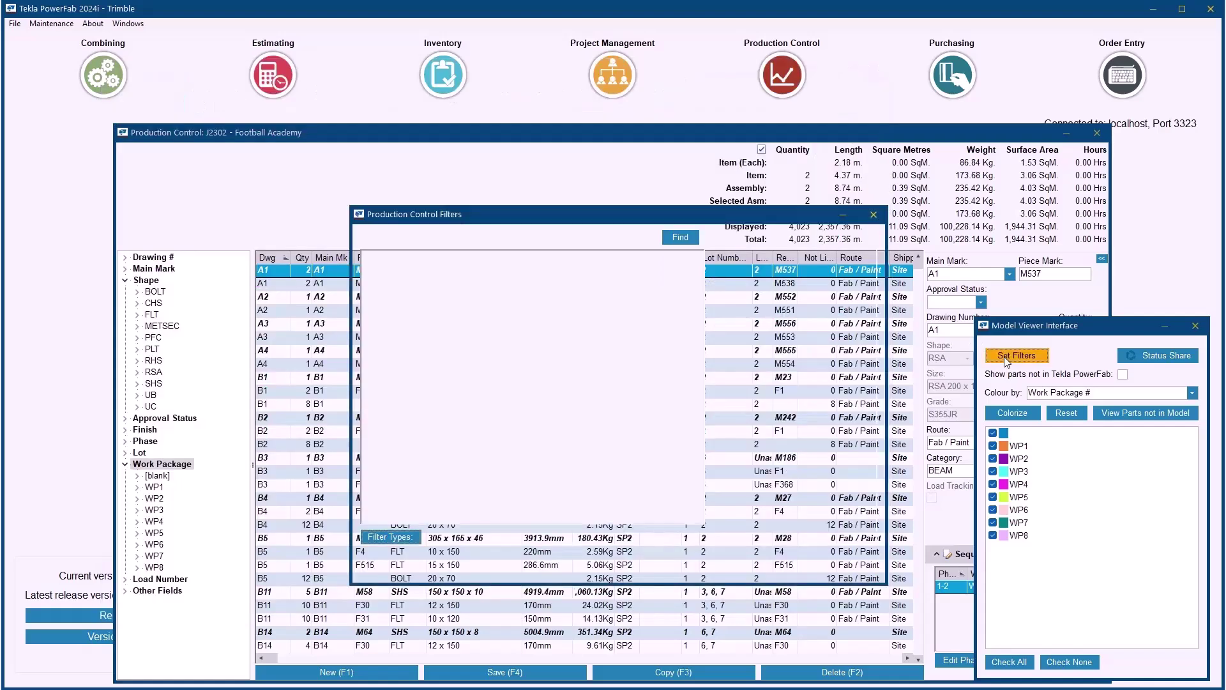
pyautogui.moveTo(702, 310); pyautogui.dragTo(701, 408)
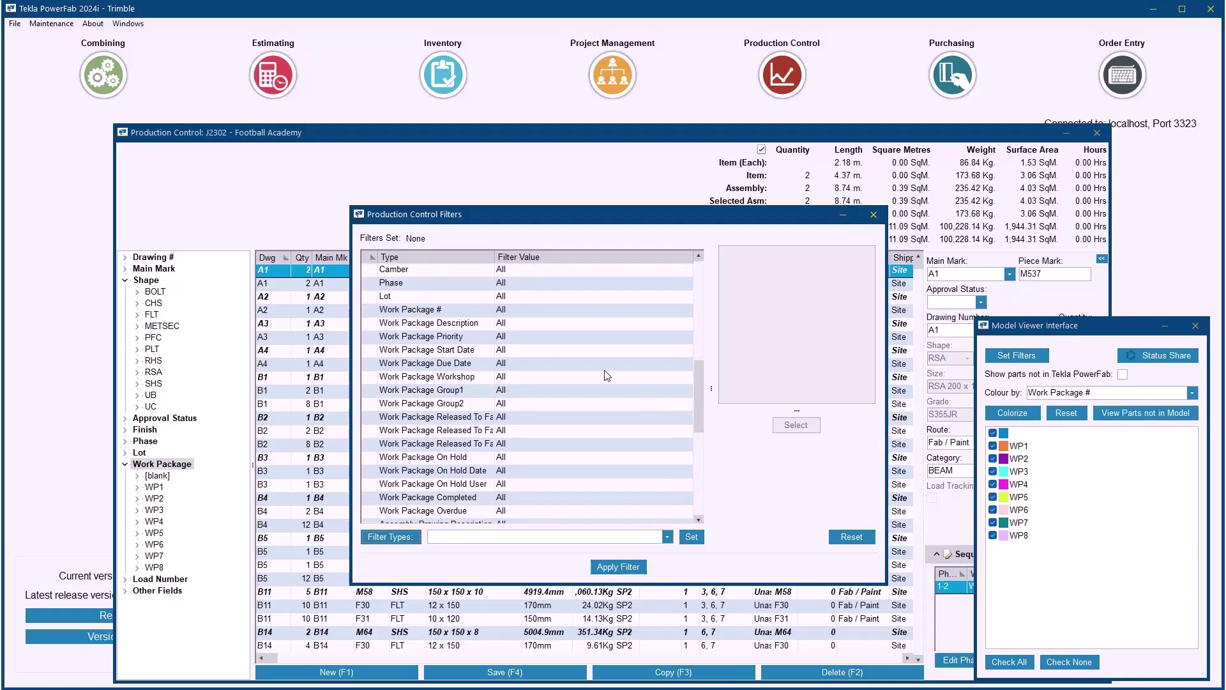
pyautogui.doubleClick(561, 367)
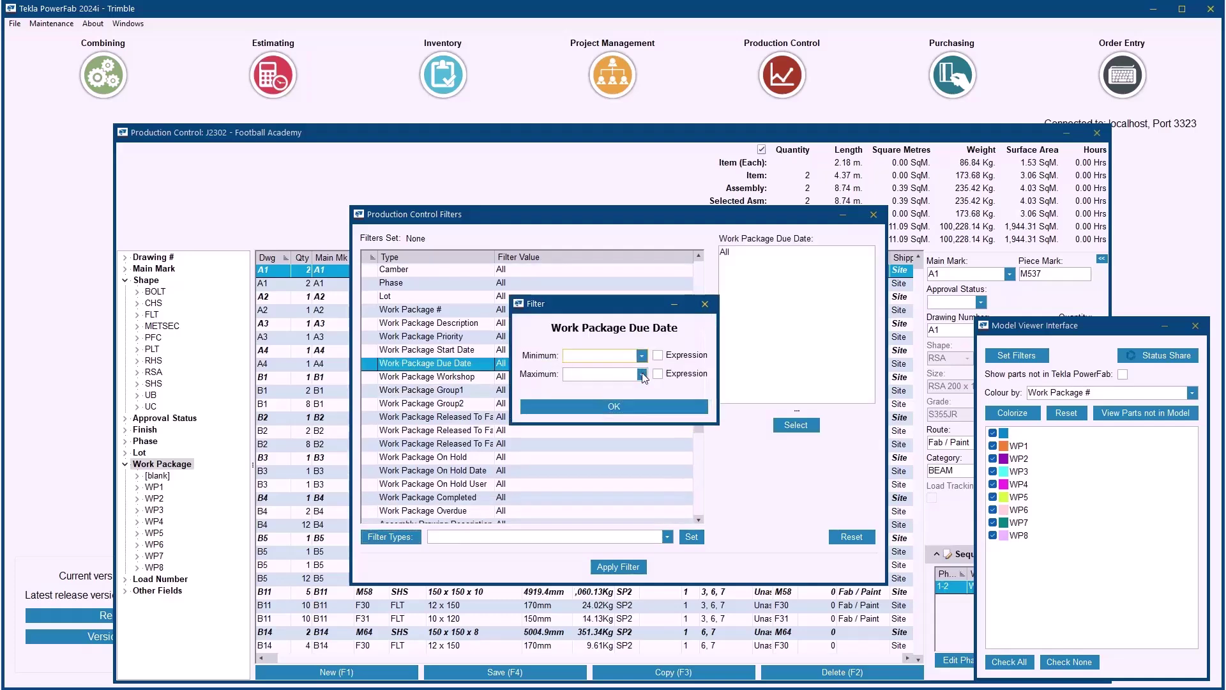
pyautogui.click(641, 374)
pyautogui.click(654, 497)
pyautogui.click(629, 408)
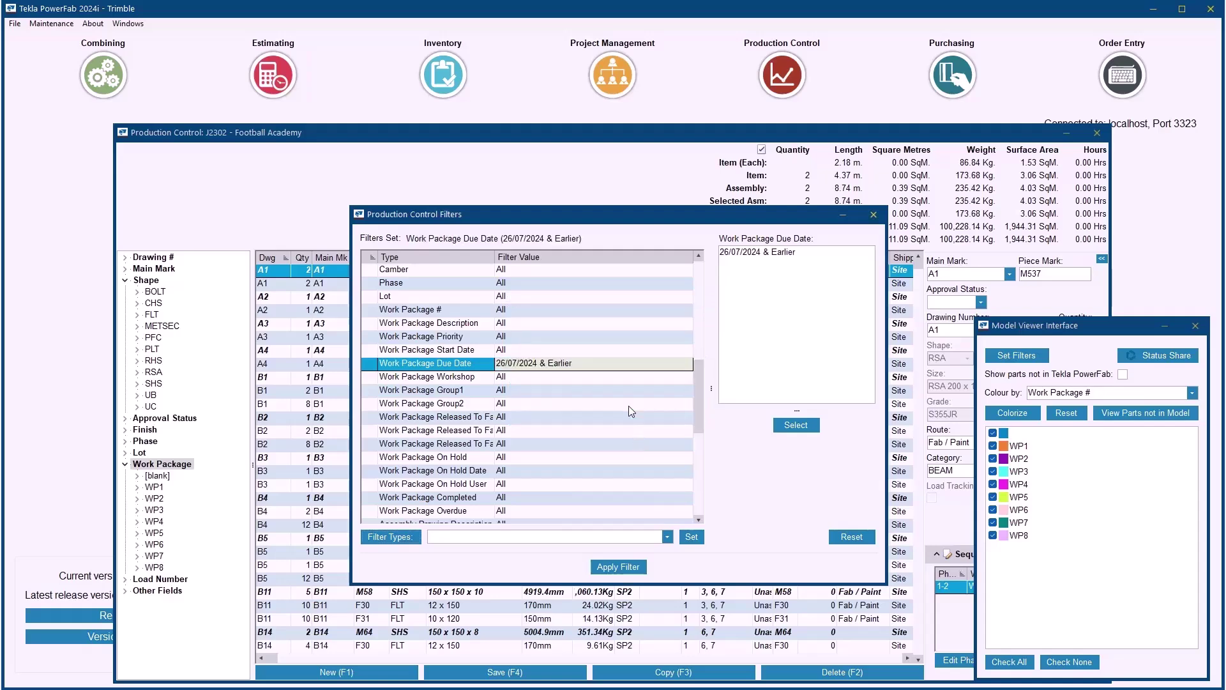
pyautogui.click(623, 566)
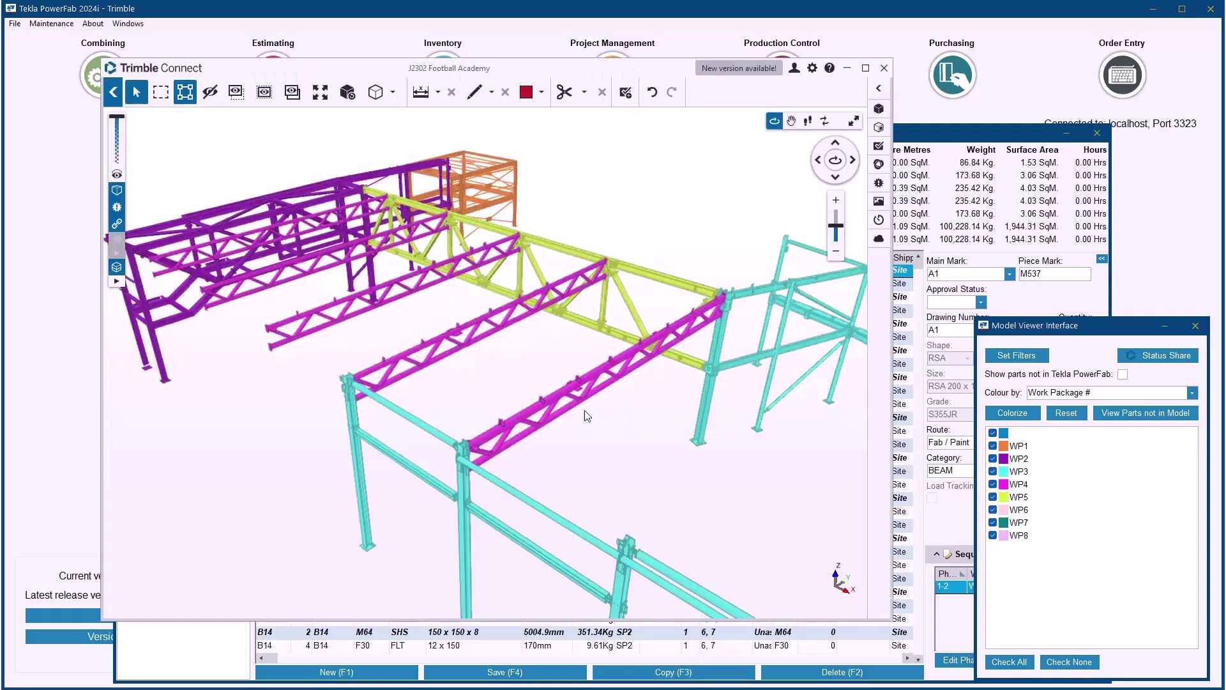
pyautogui.scroll(-3, 482, 325)
pyautogui.moveTo(457, 322); pyautogui.dragTo(456, 269)
pyautogui.scroll(2, 456, 267)
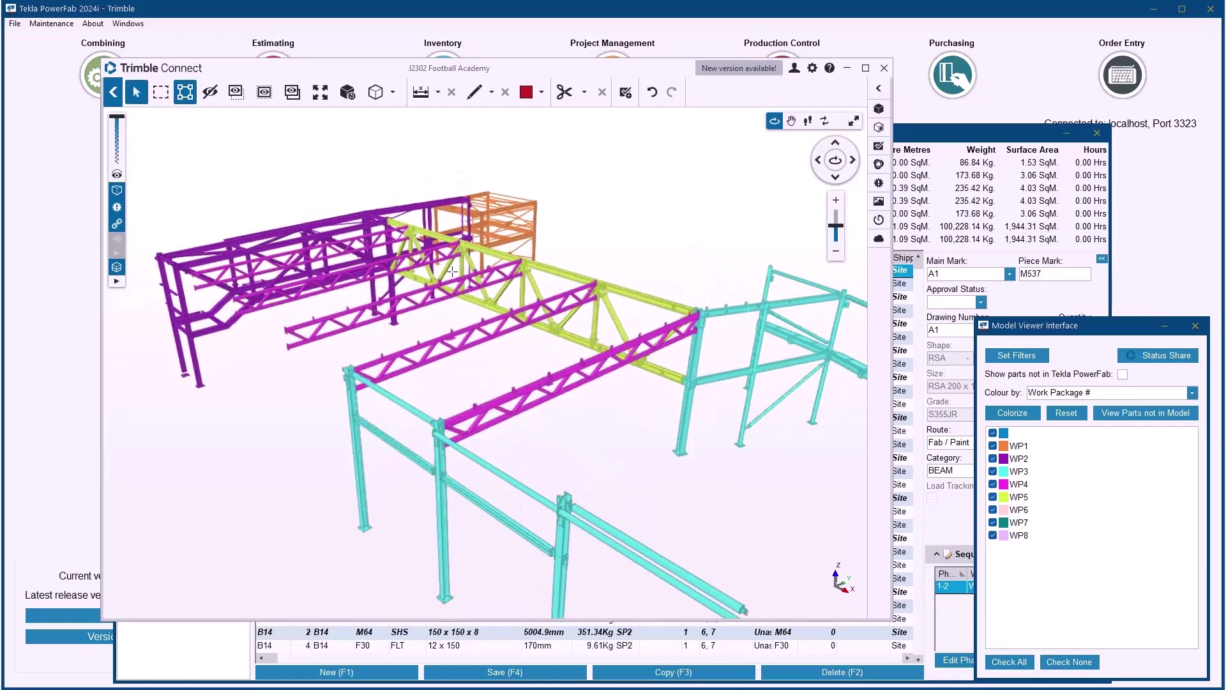